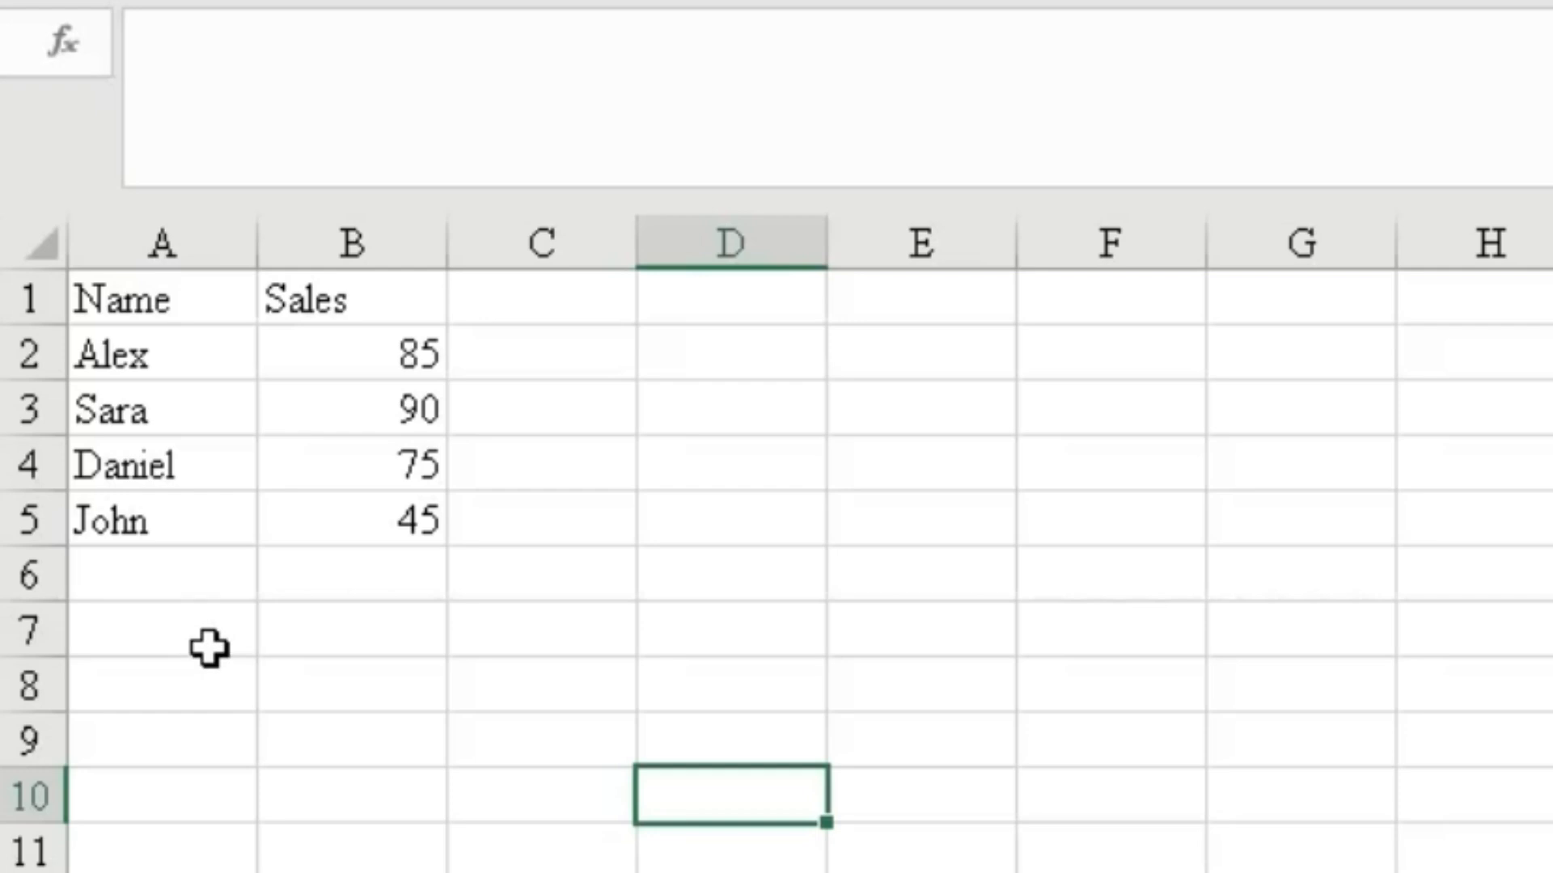
# Enter a SUM formula in A7 totalling the sales in B2:B5.
pyautogui.click(209, 647)
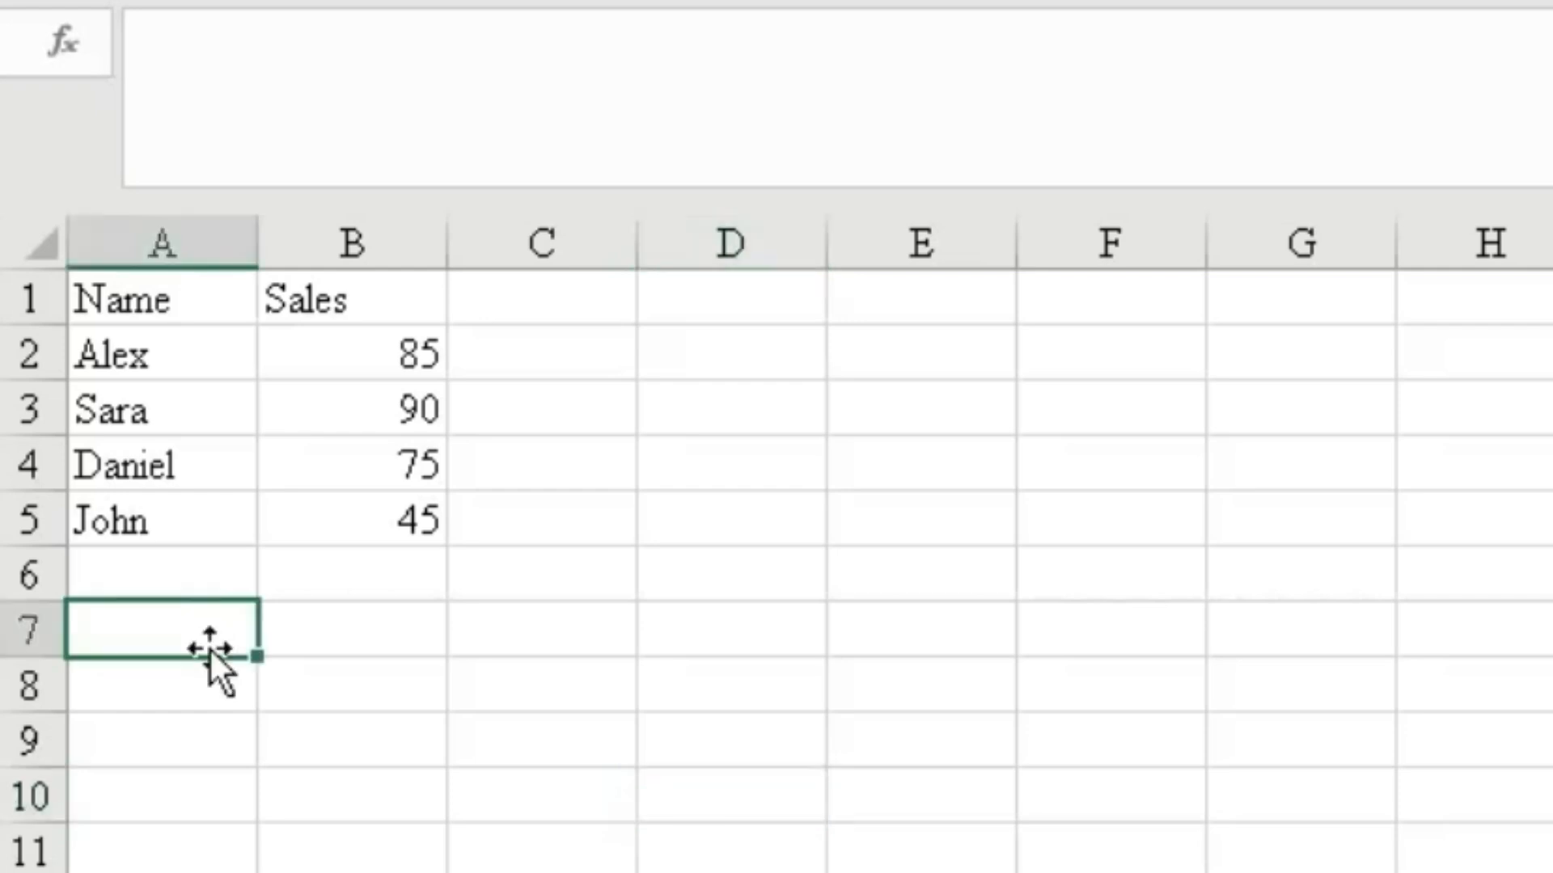
pyautogui.write('=sum')
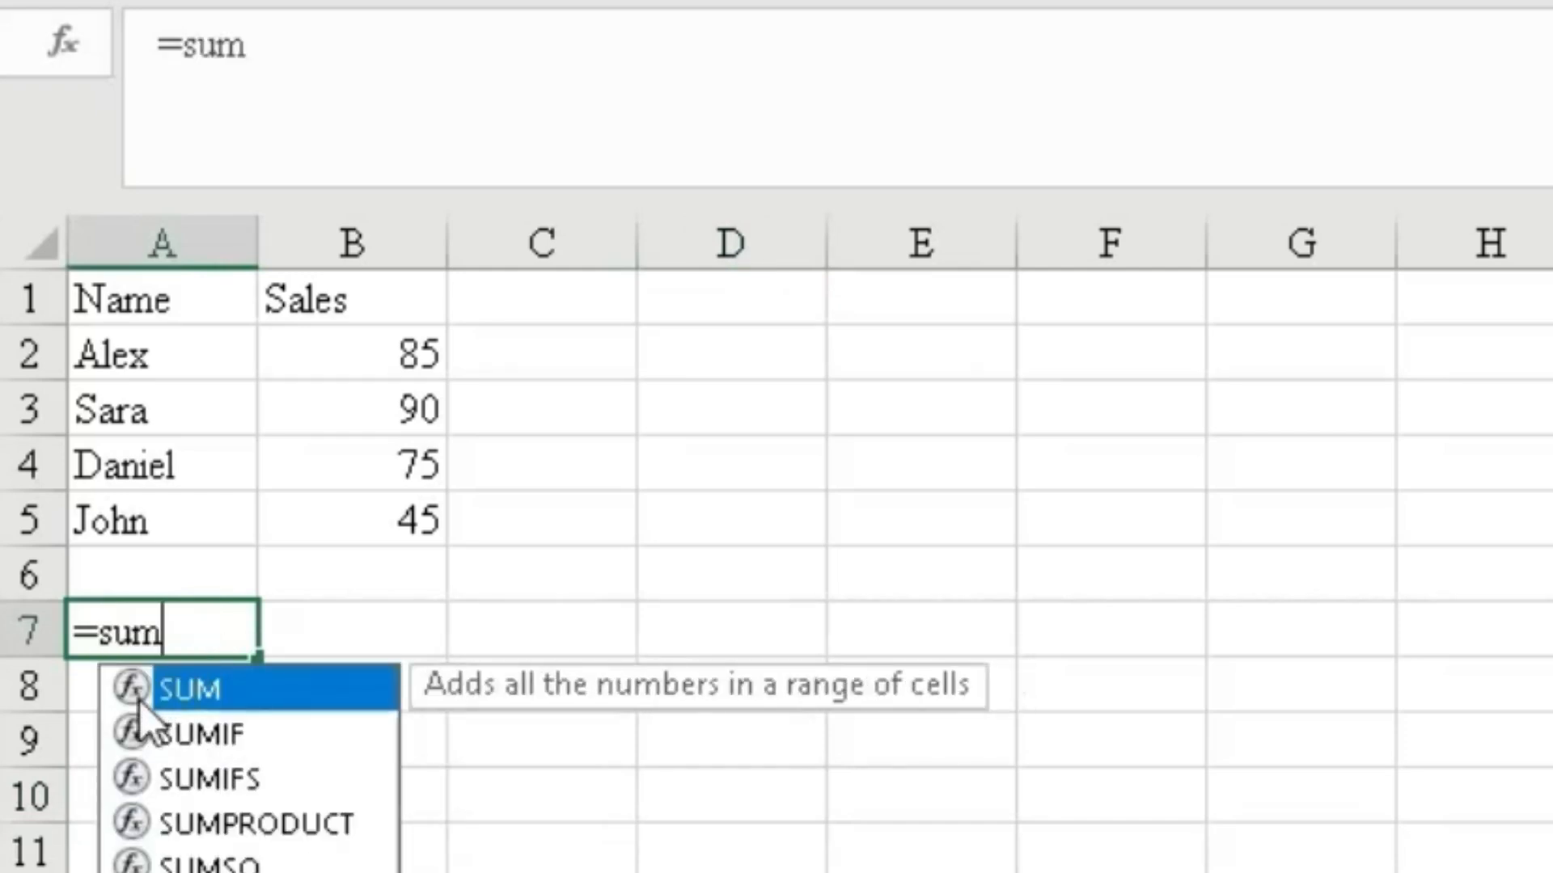
pyautogui.doubleClick(128, 691)
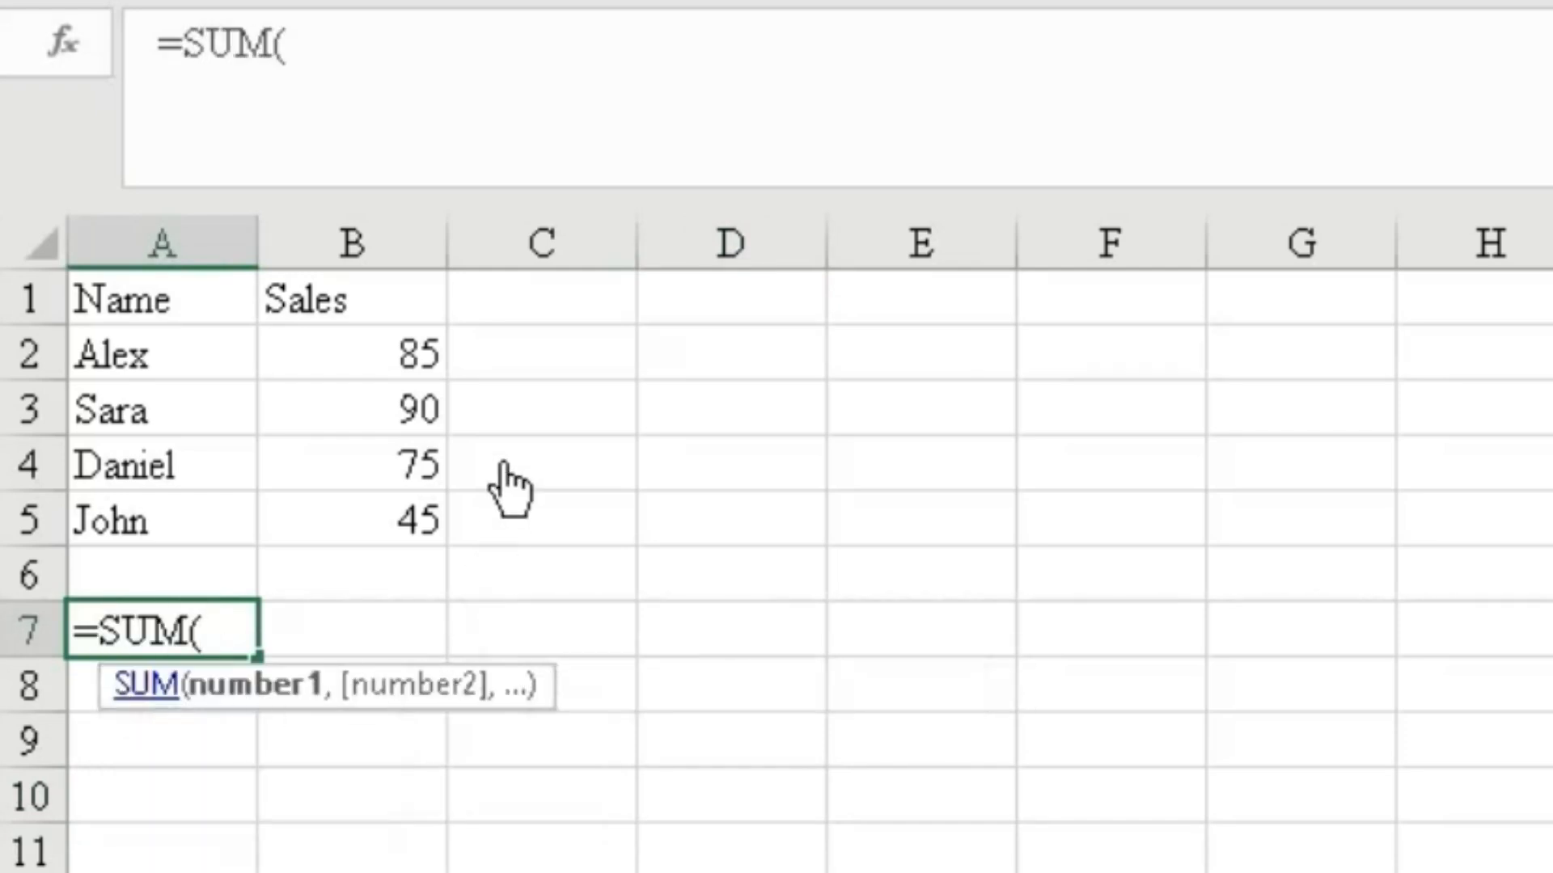
pyautogui.click(386, 339)
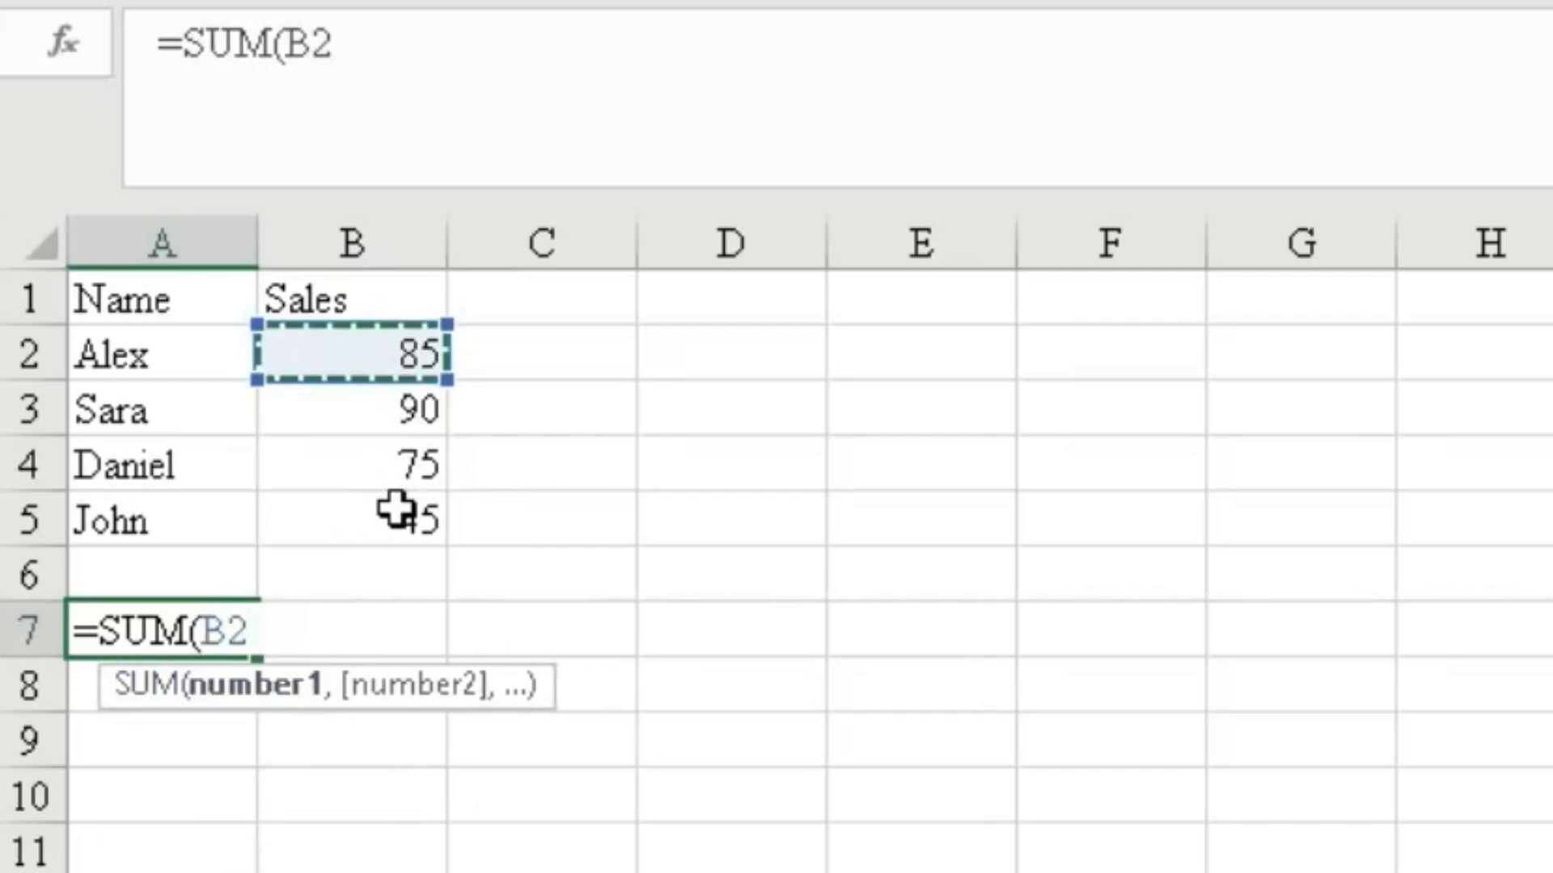
pyautogui.moveTo(387, 339); pyautogui.dragTo(398, 526)
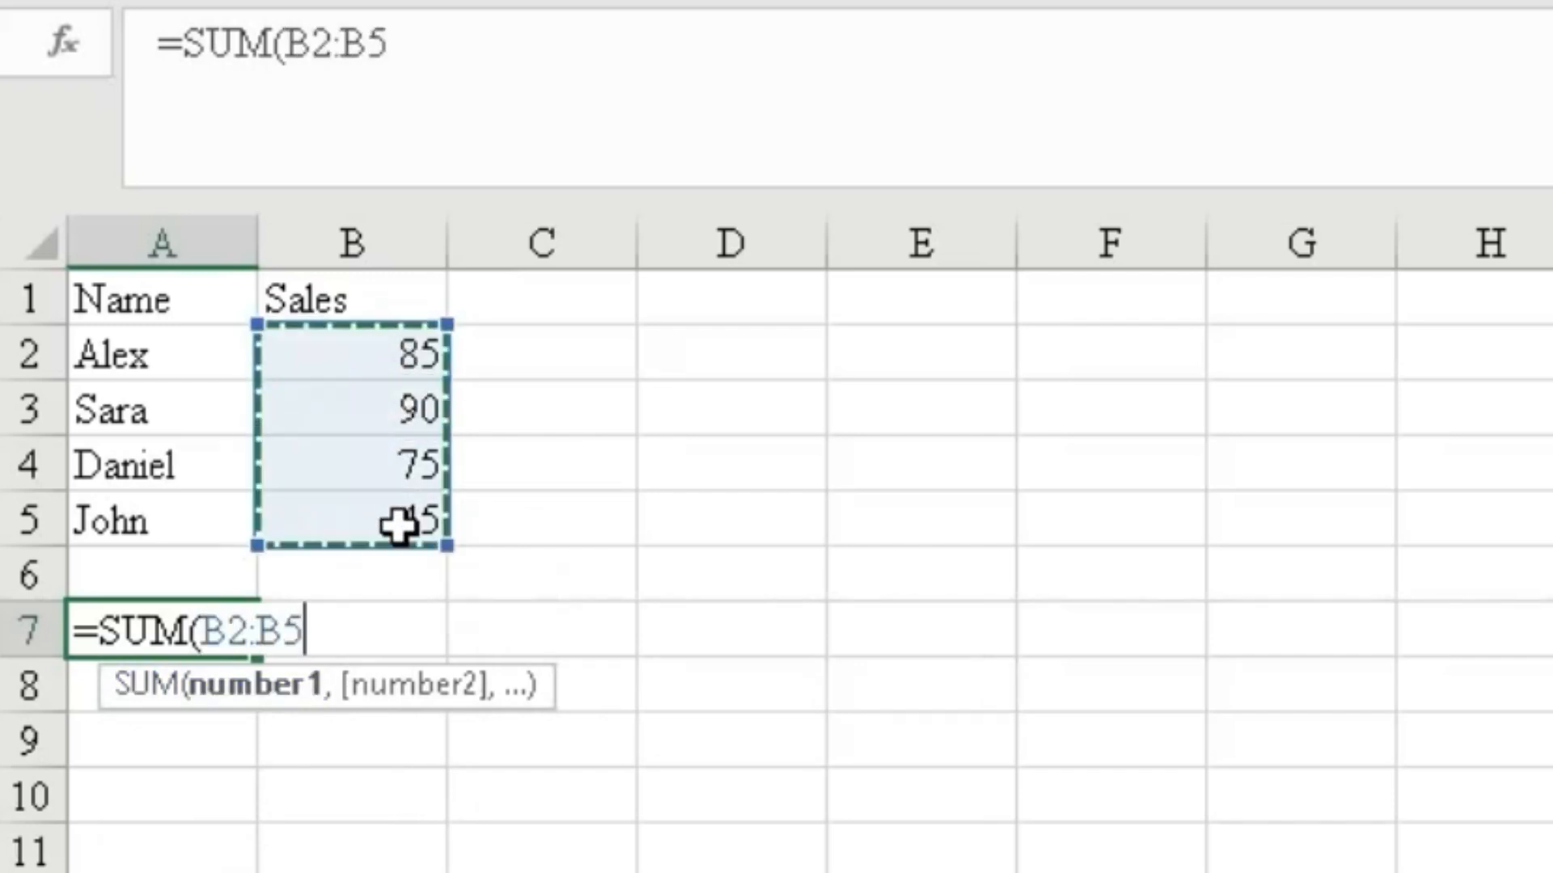
pyautogui.write(')')
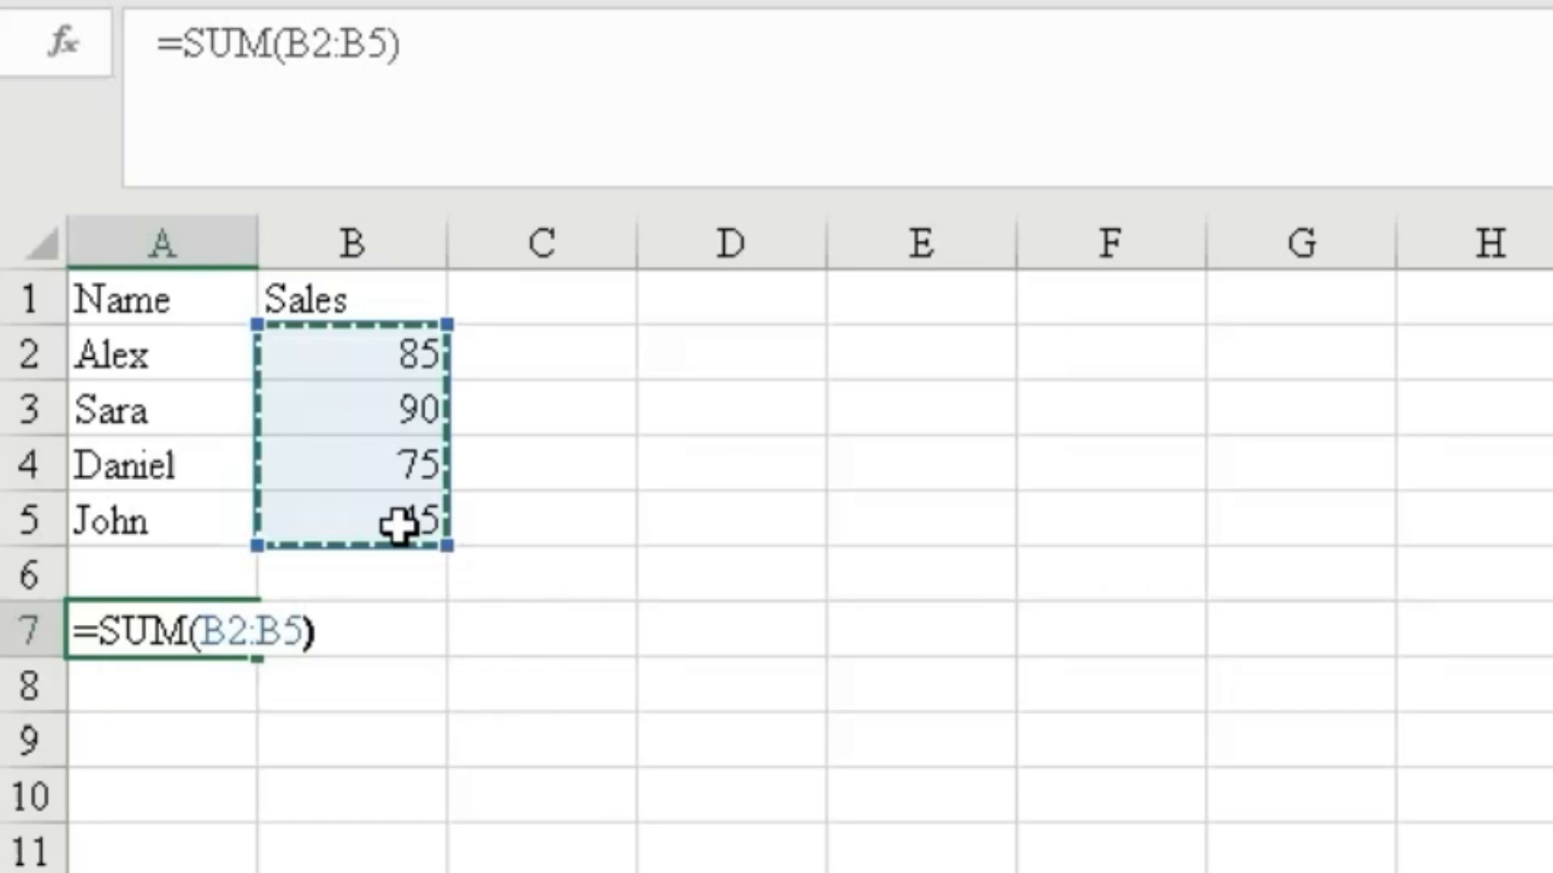
pyautogui.press('Return')
# Replace A7's contents with the formula =SUMIF(B2:B5,">80") to total sales above 80.
pyautogui.click(206, 623)
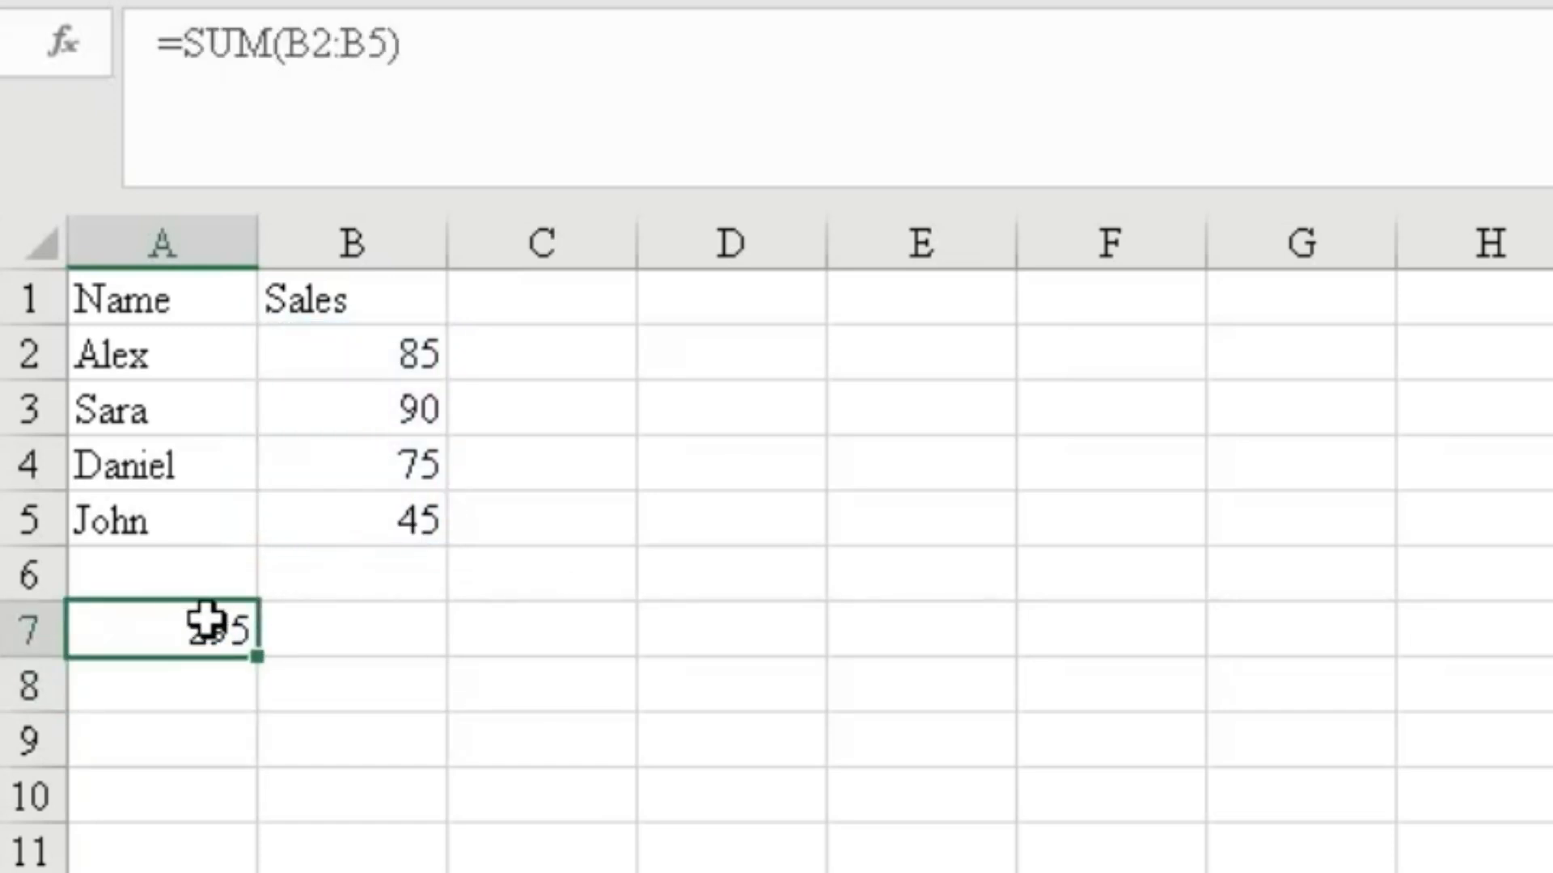
pyautogui.press('Delete')
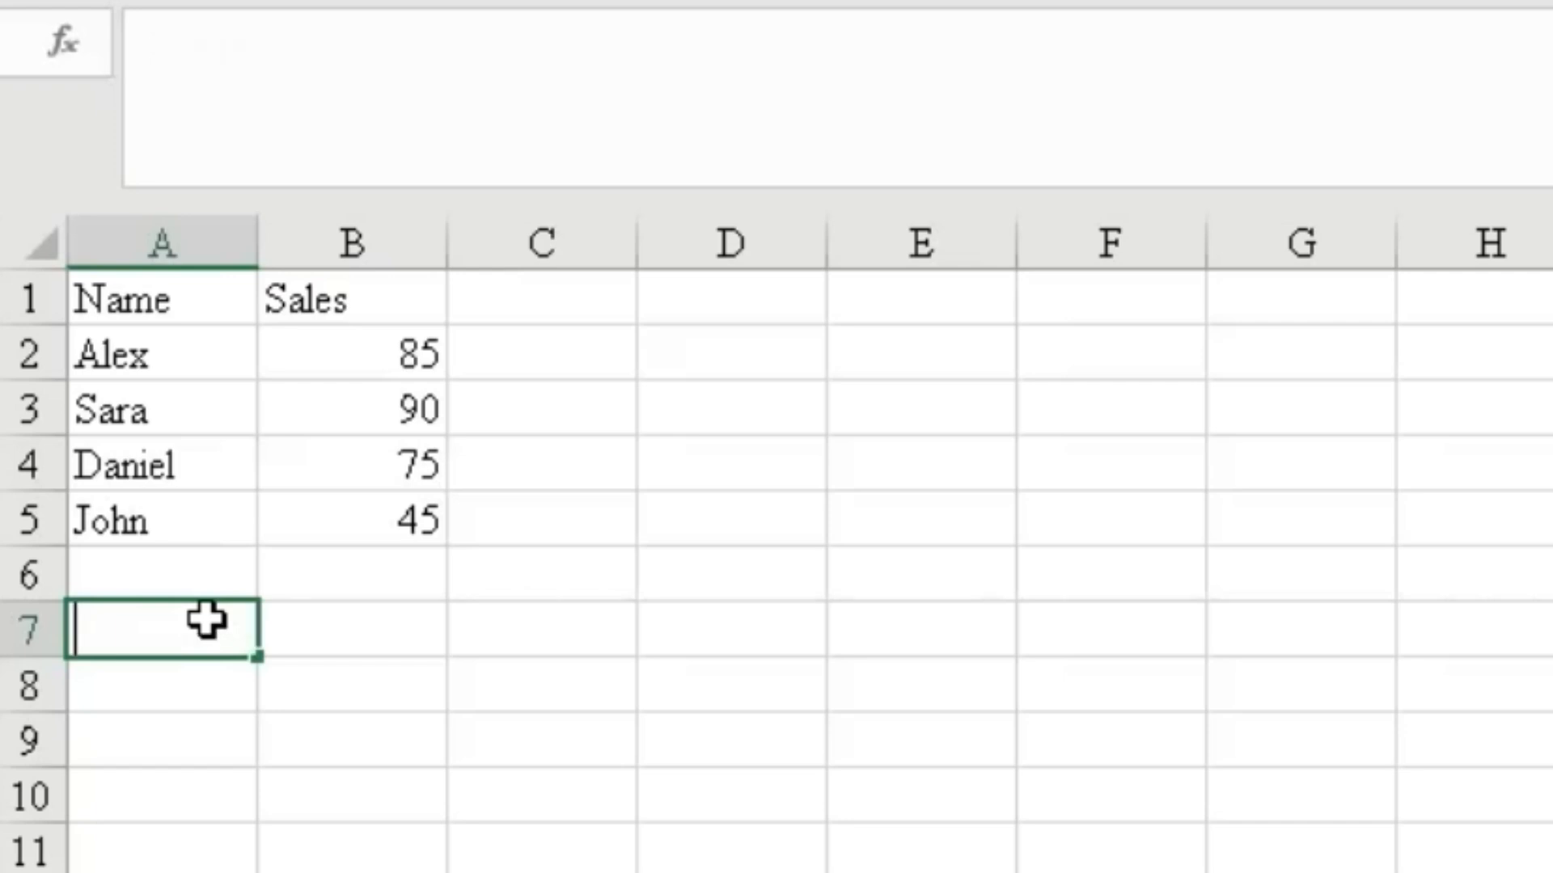
pyautogui.write('=sum')
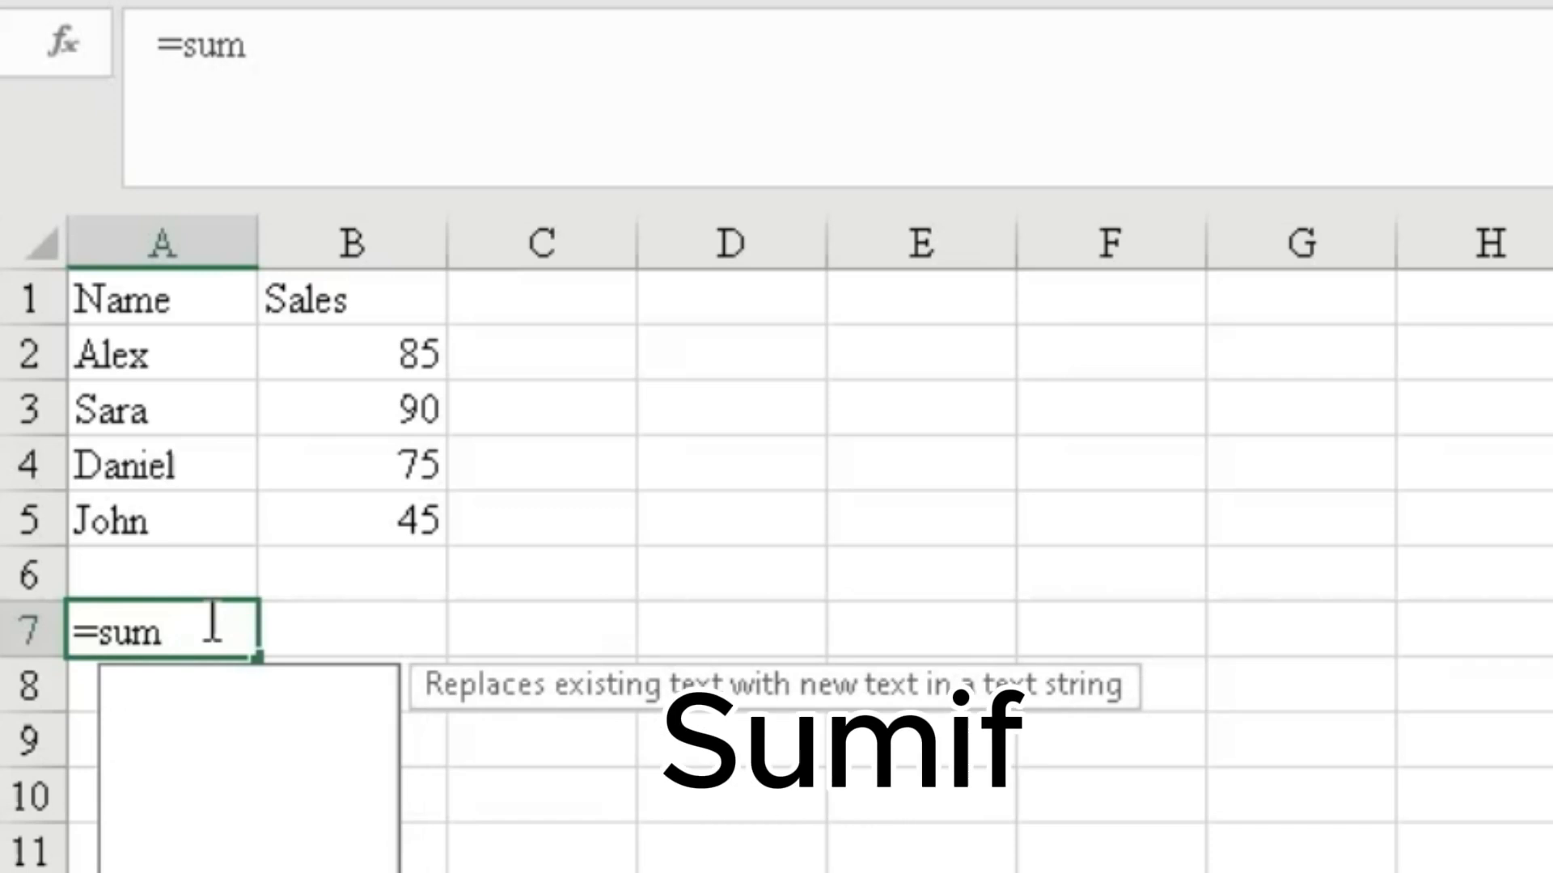
pyautogui.write('i')
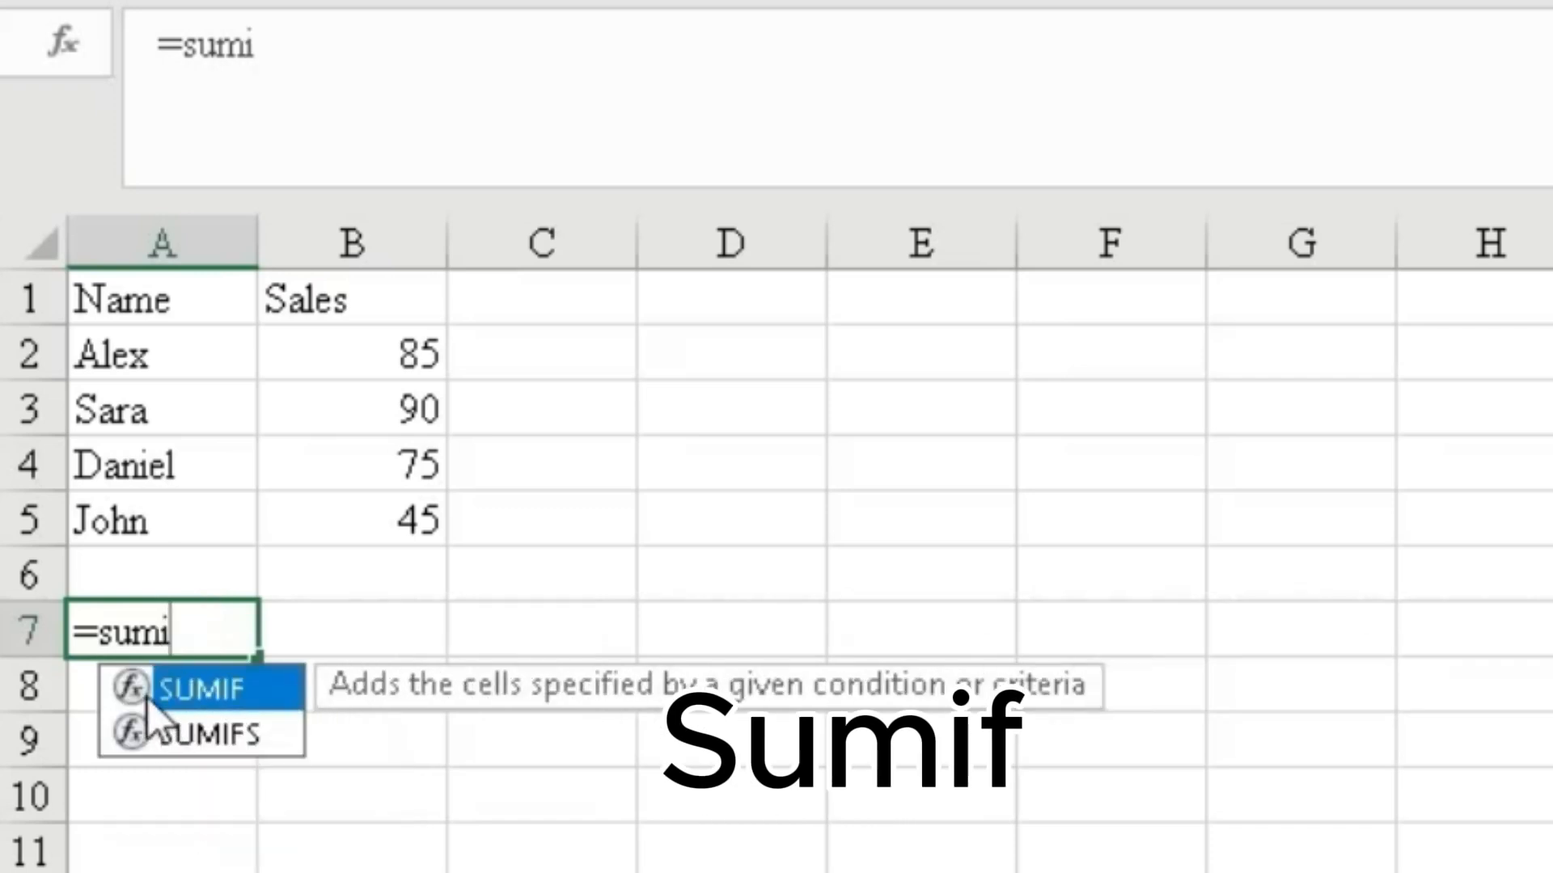
pyautogui.doubleClick(138, 687)
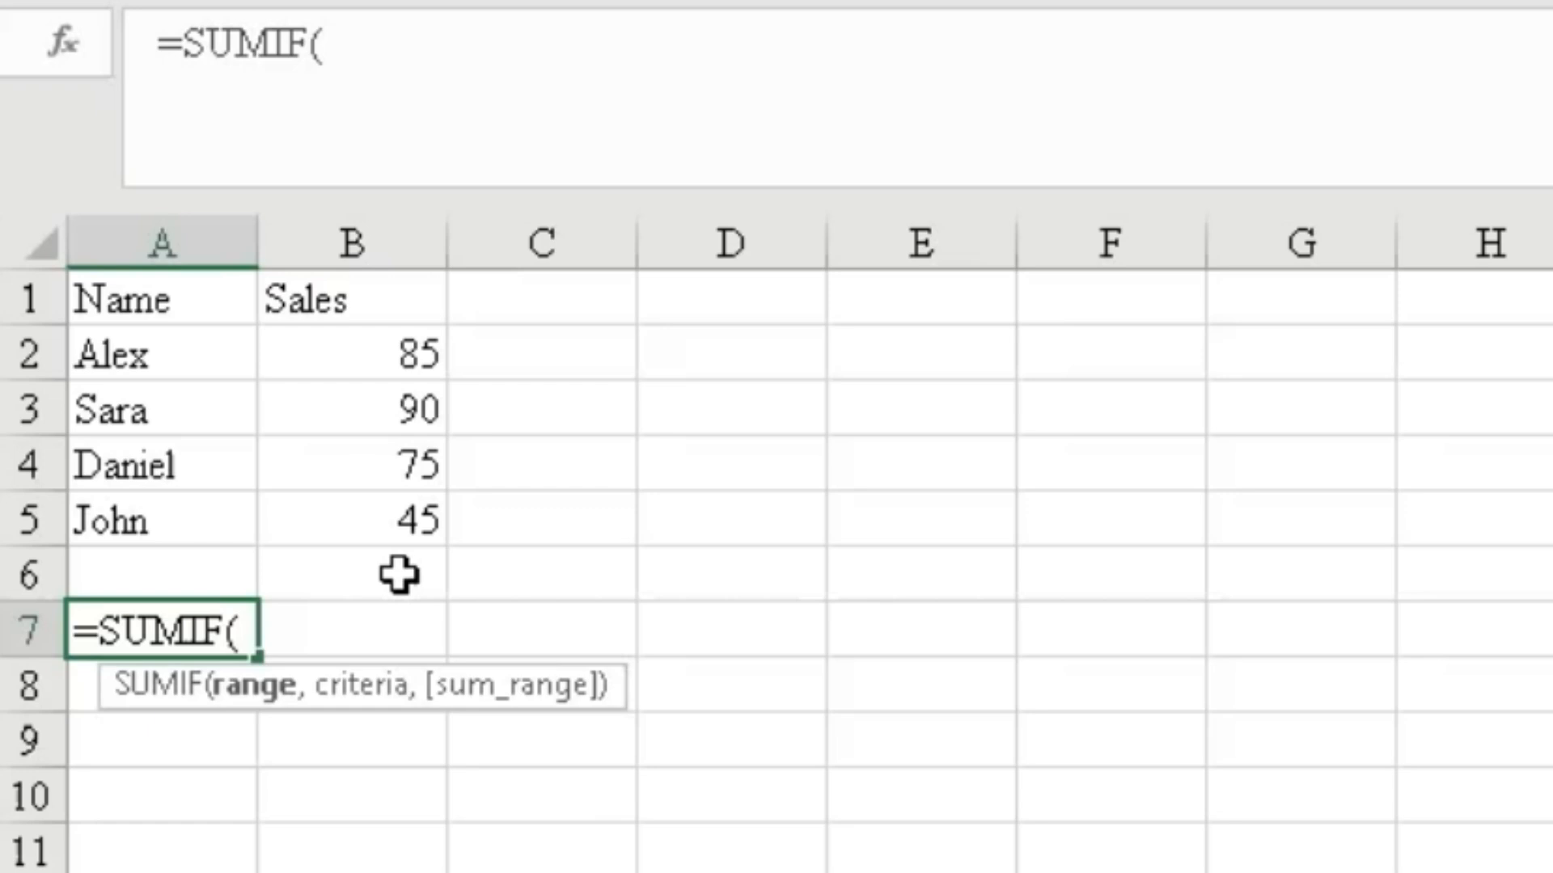
pyautogui.moveTo(405, 354); pyautogui.dragTo(398, 506)
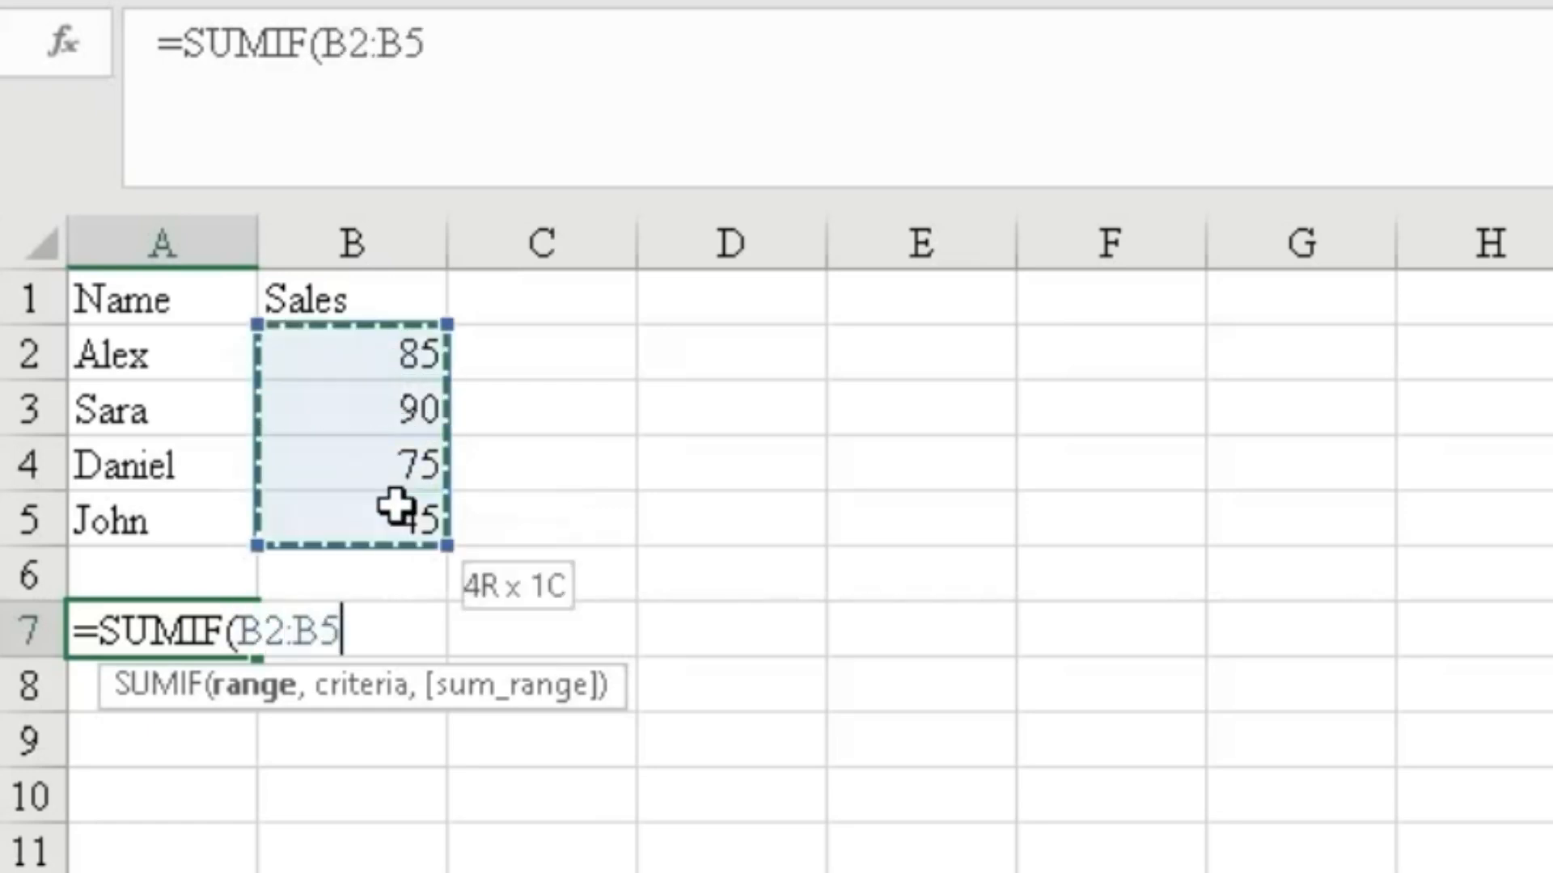
pyautogui.write(',')
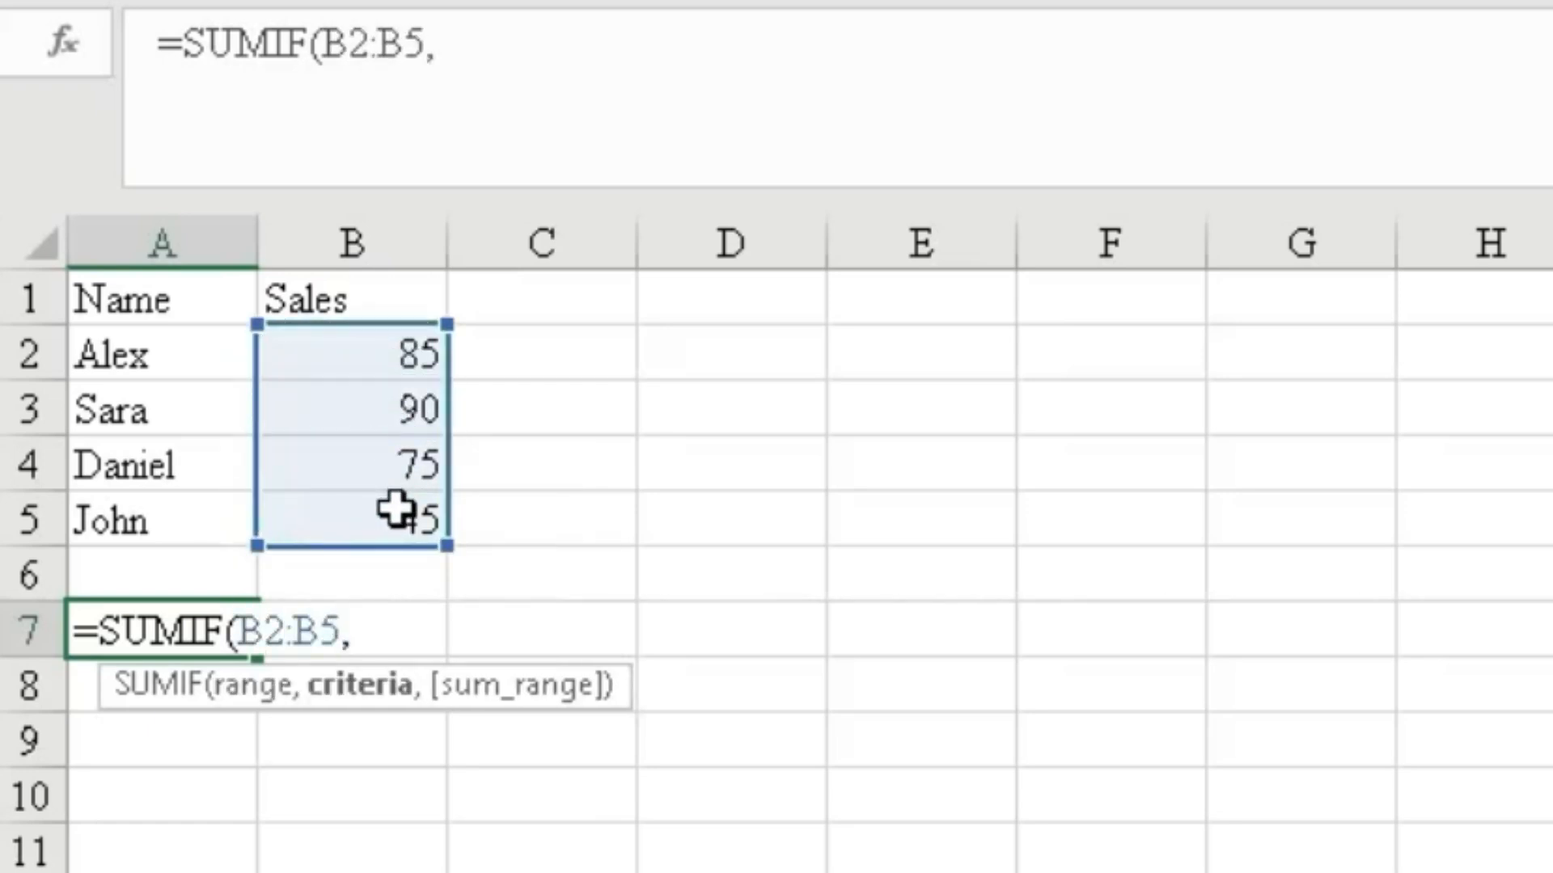
pyautogui.write('">80"')
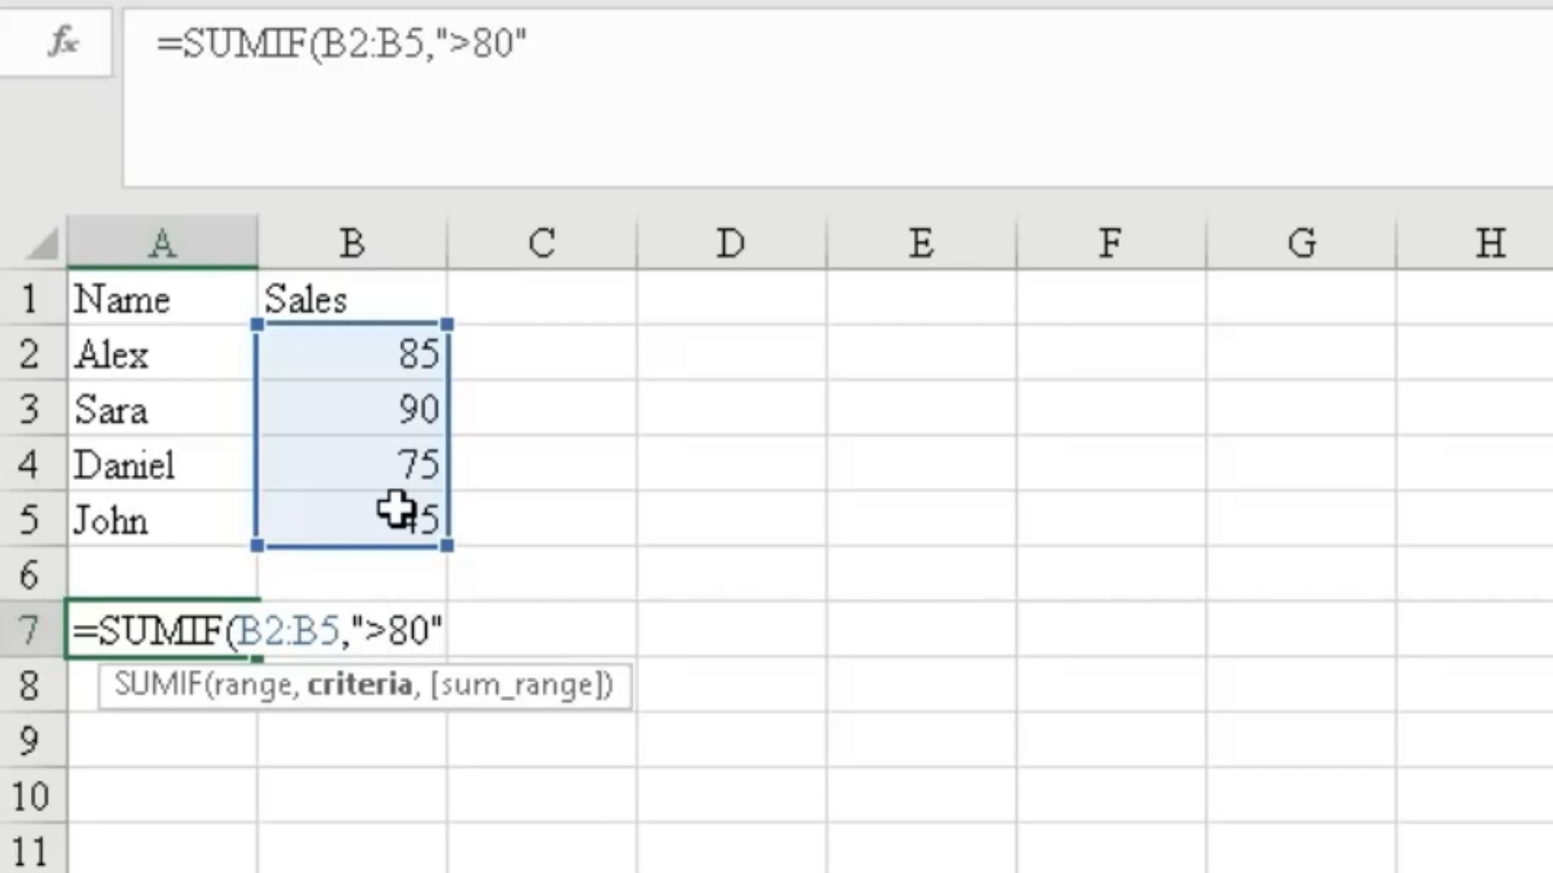
pyautogui.write(')')
pyautogui.press('Return')
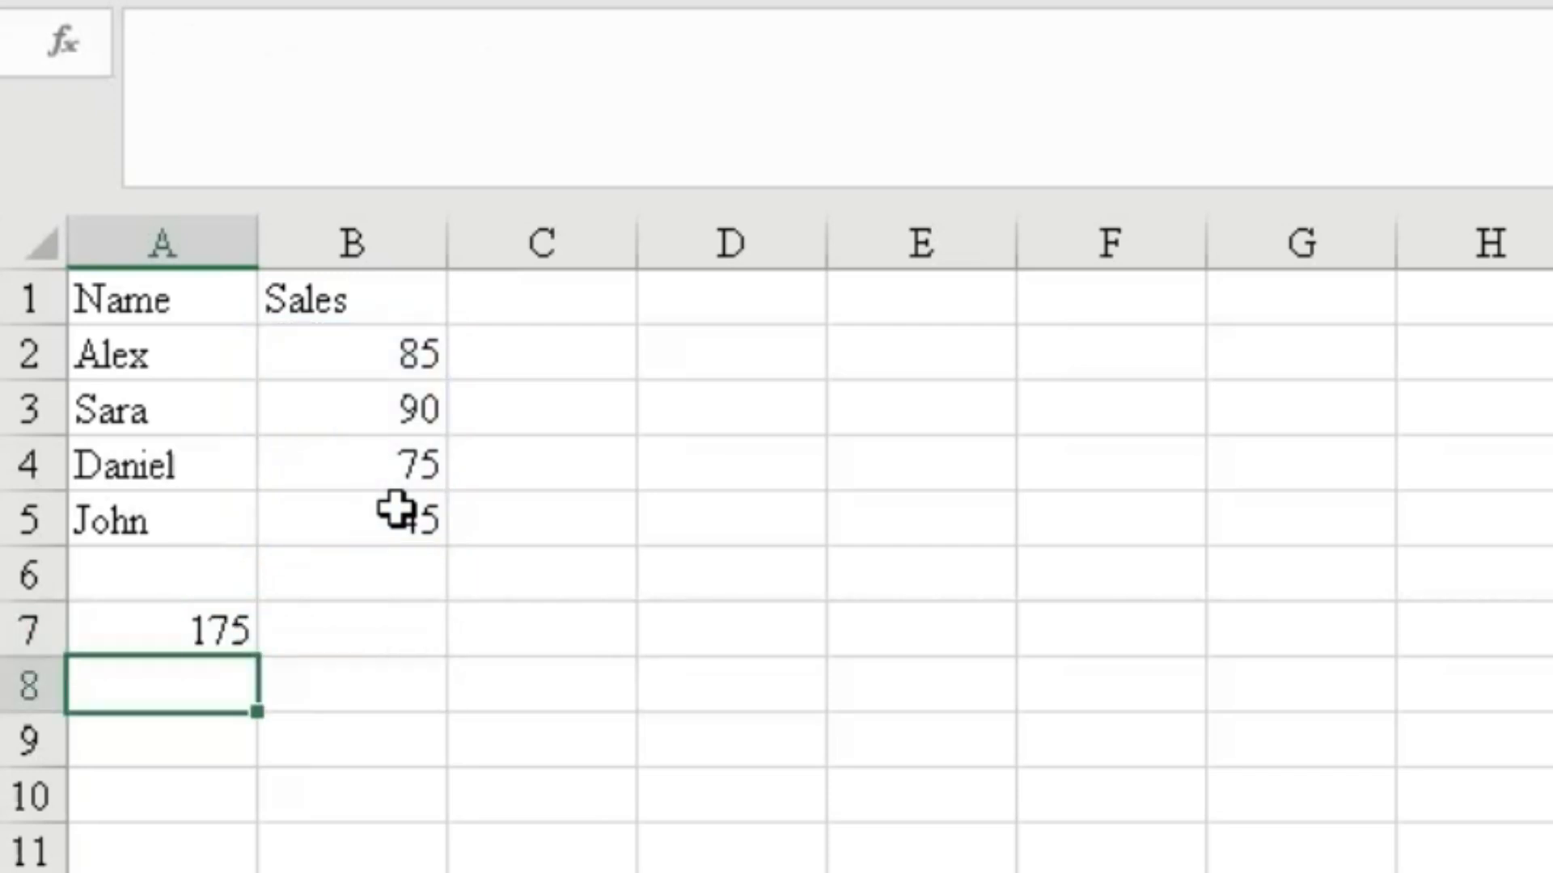
# Start a SUMIFS formula in B8 summing B2:B5 with B2:B5 as first criteria range and criterion ">80".
pyautogui.click(209, 629)
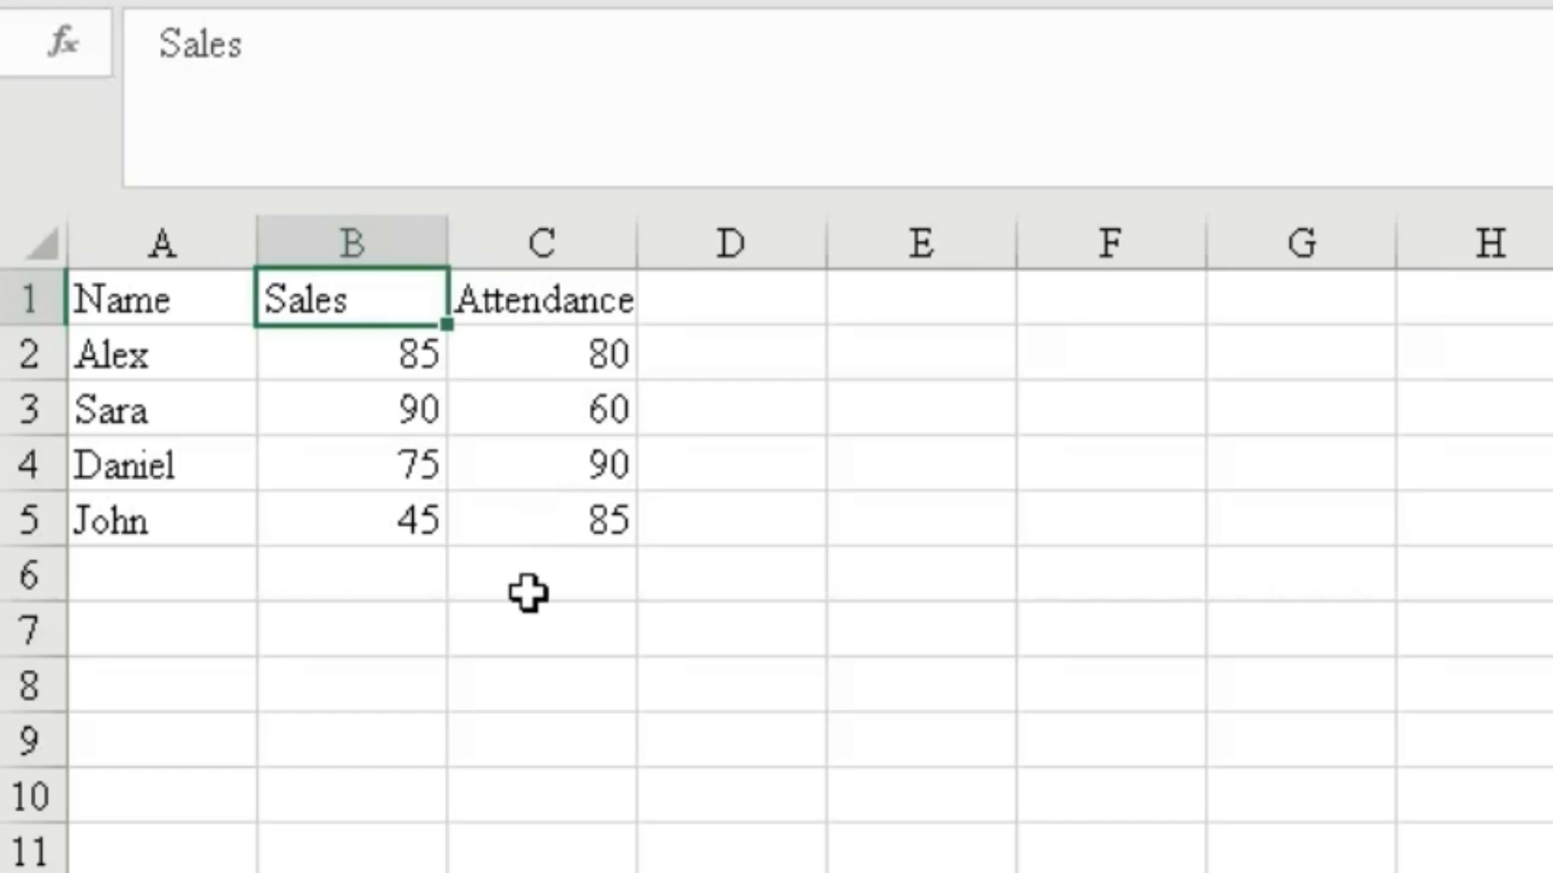
pyautogui.click(305, 679)
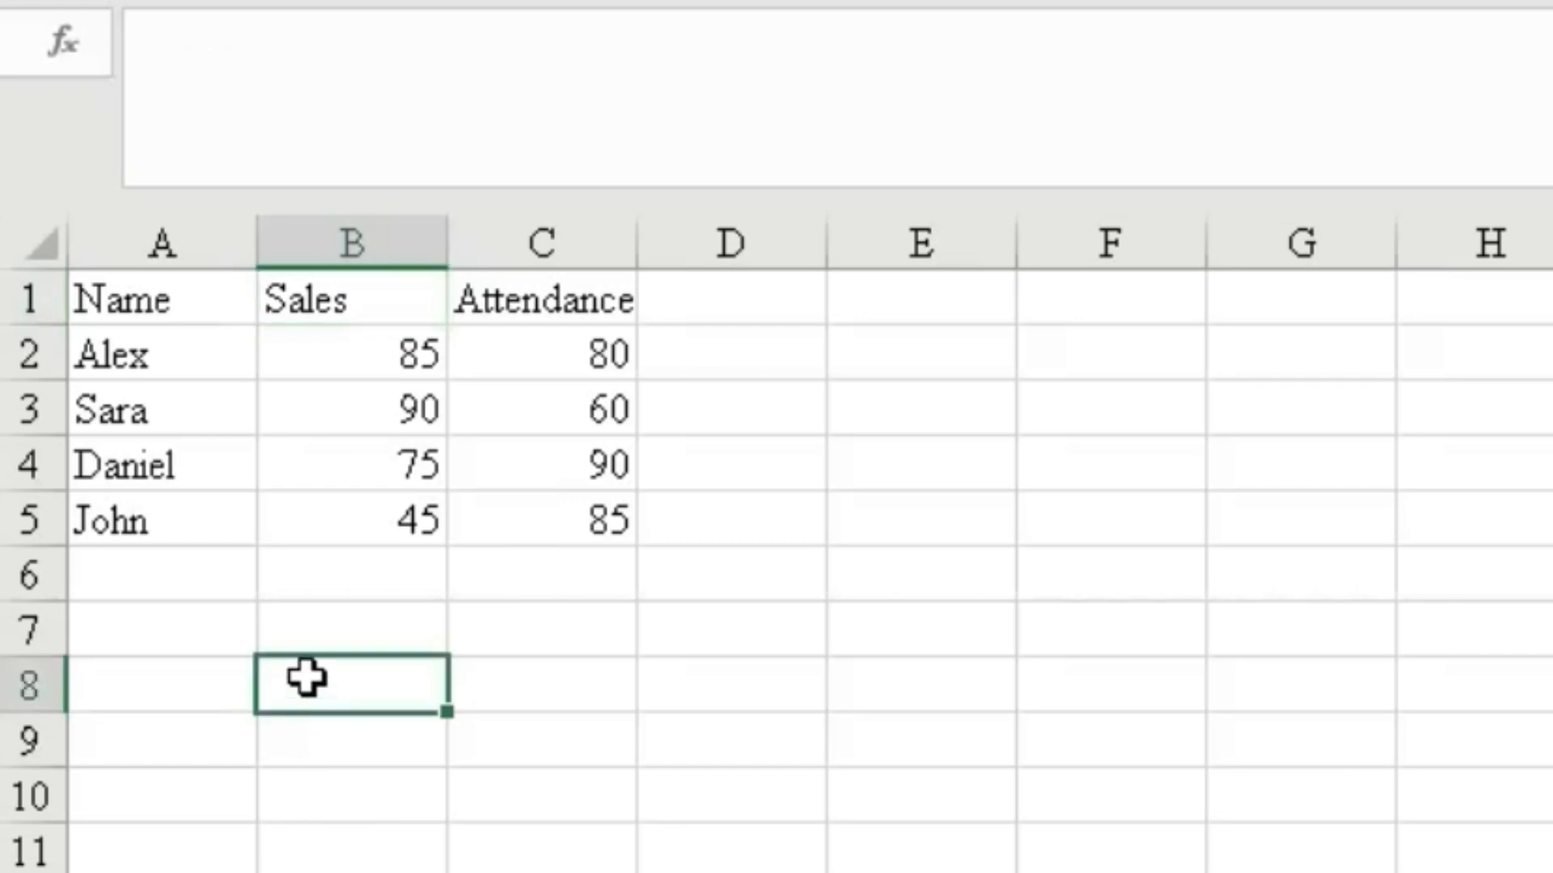
pyautogui.write('=sum')
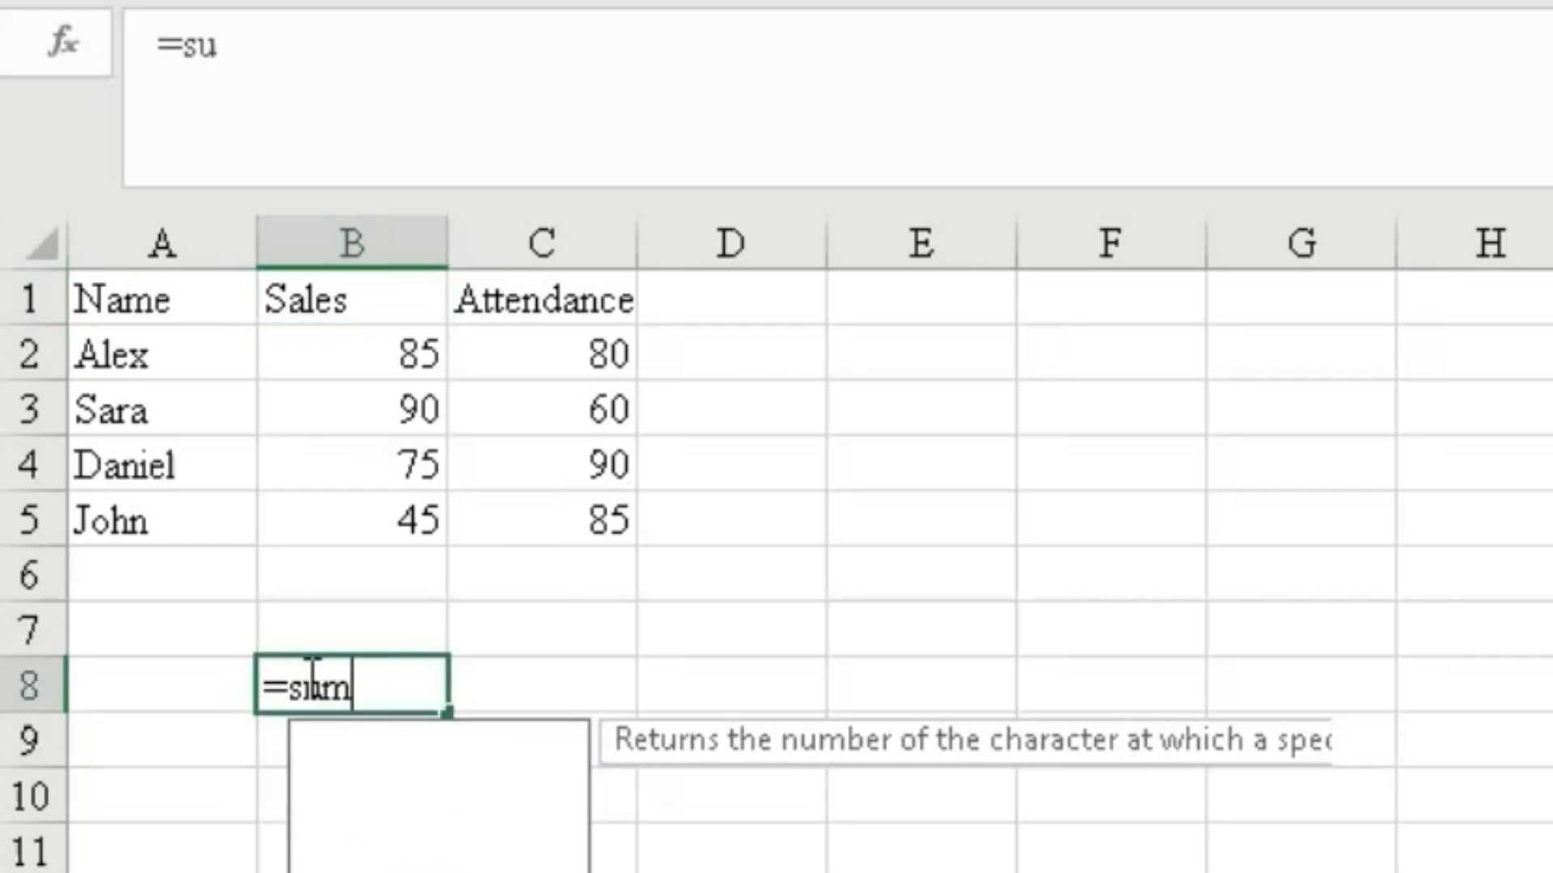
pyautogui.write('if')
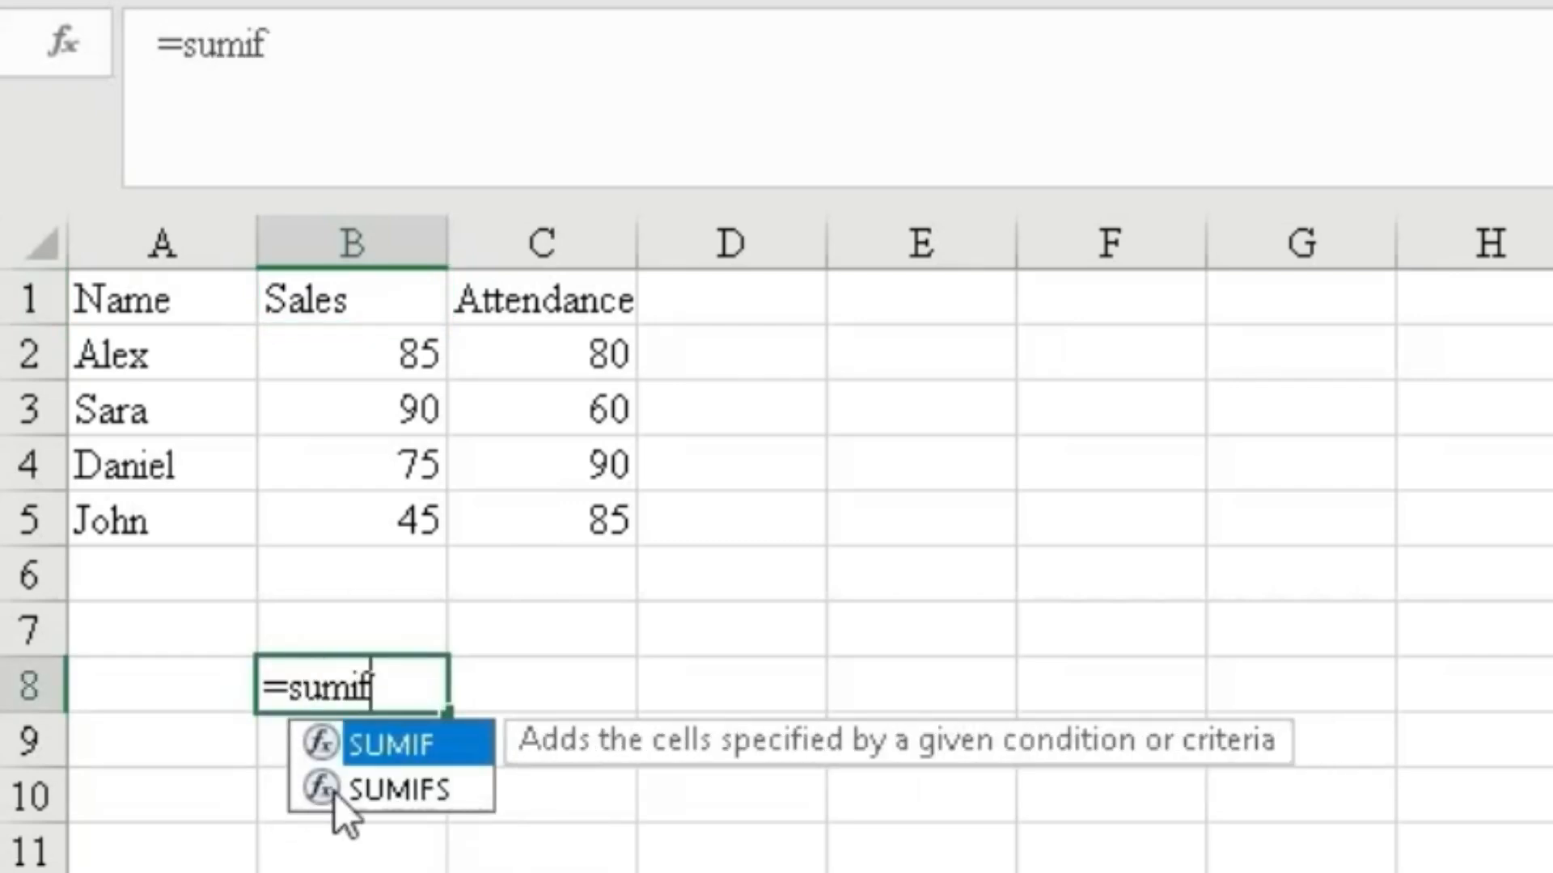
pyautogui.doubleClick(332, 783)
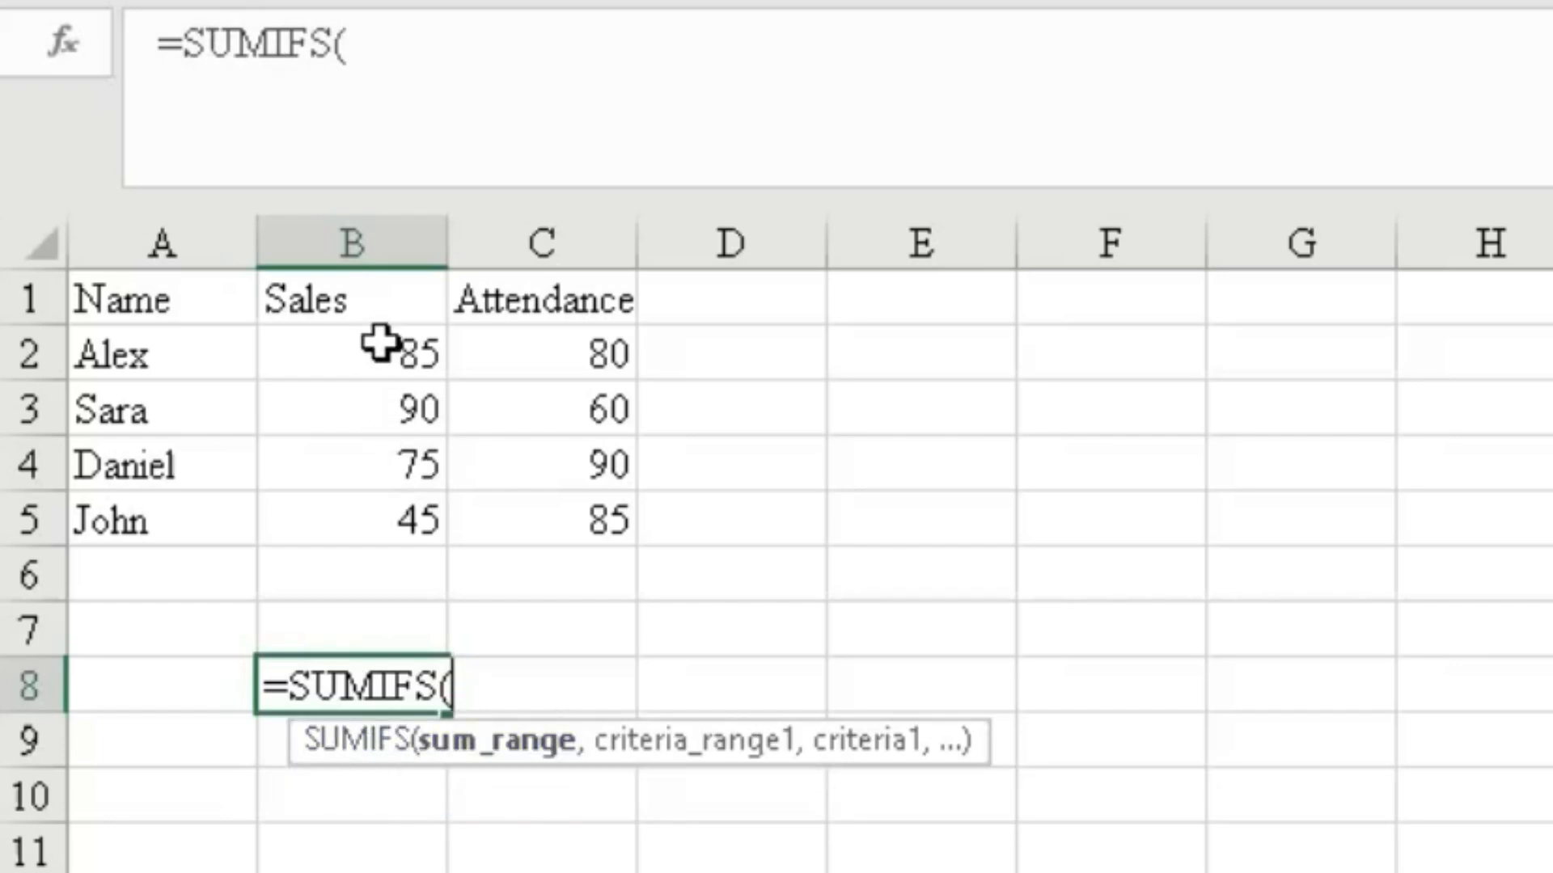
pyautogui.moveTo(380, 343); pyautogui.dragTo(389, 508)
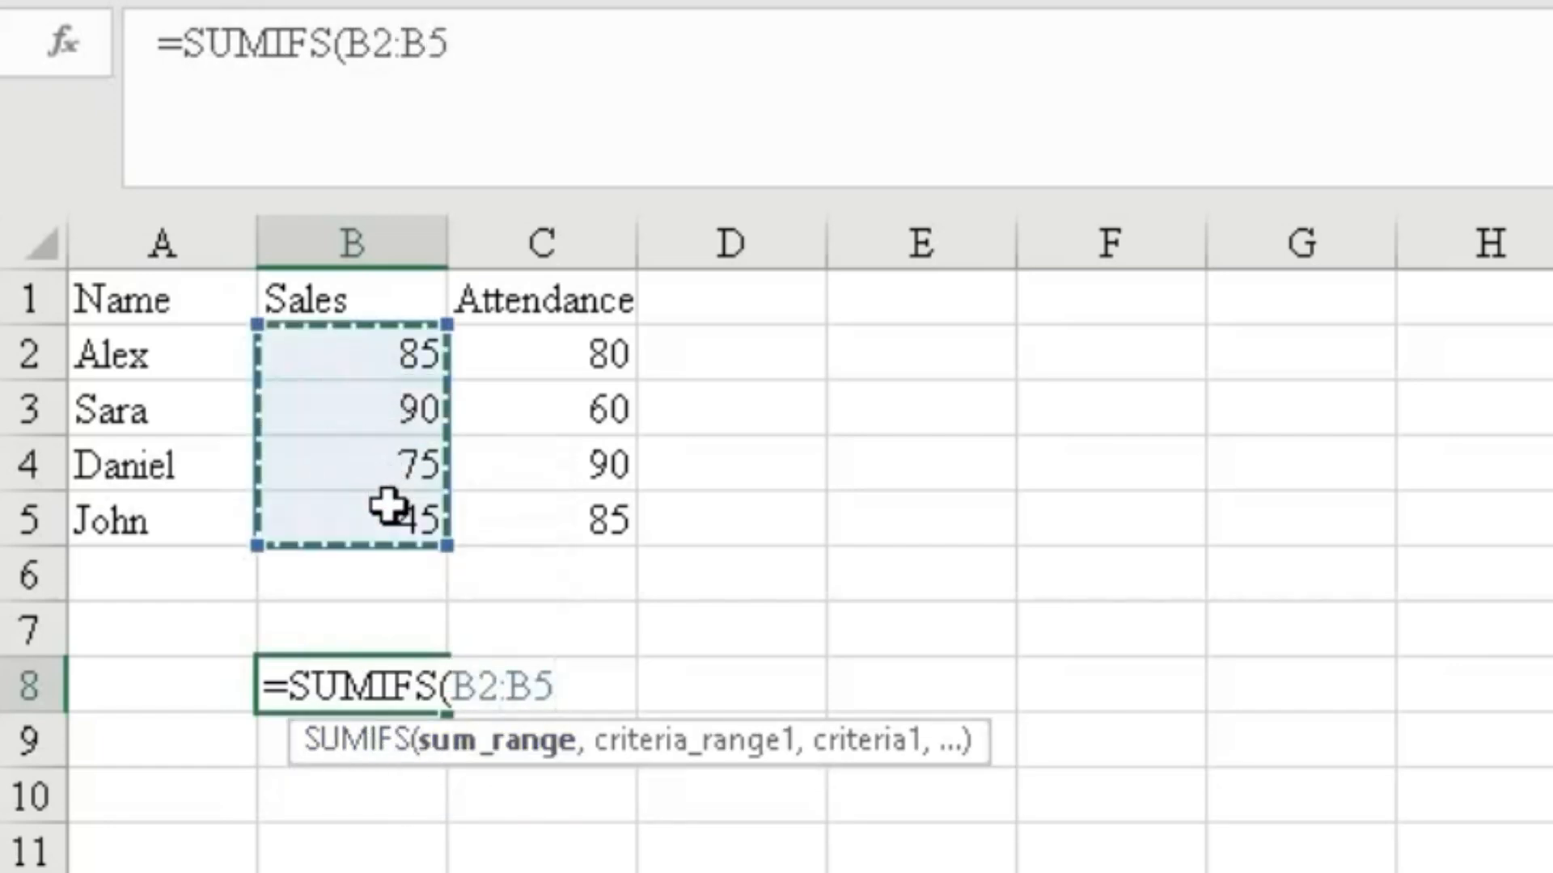
pyautogui.write(',')
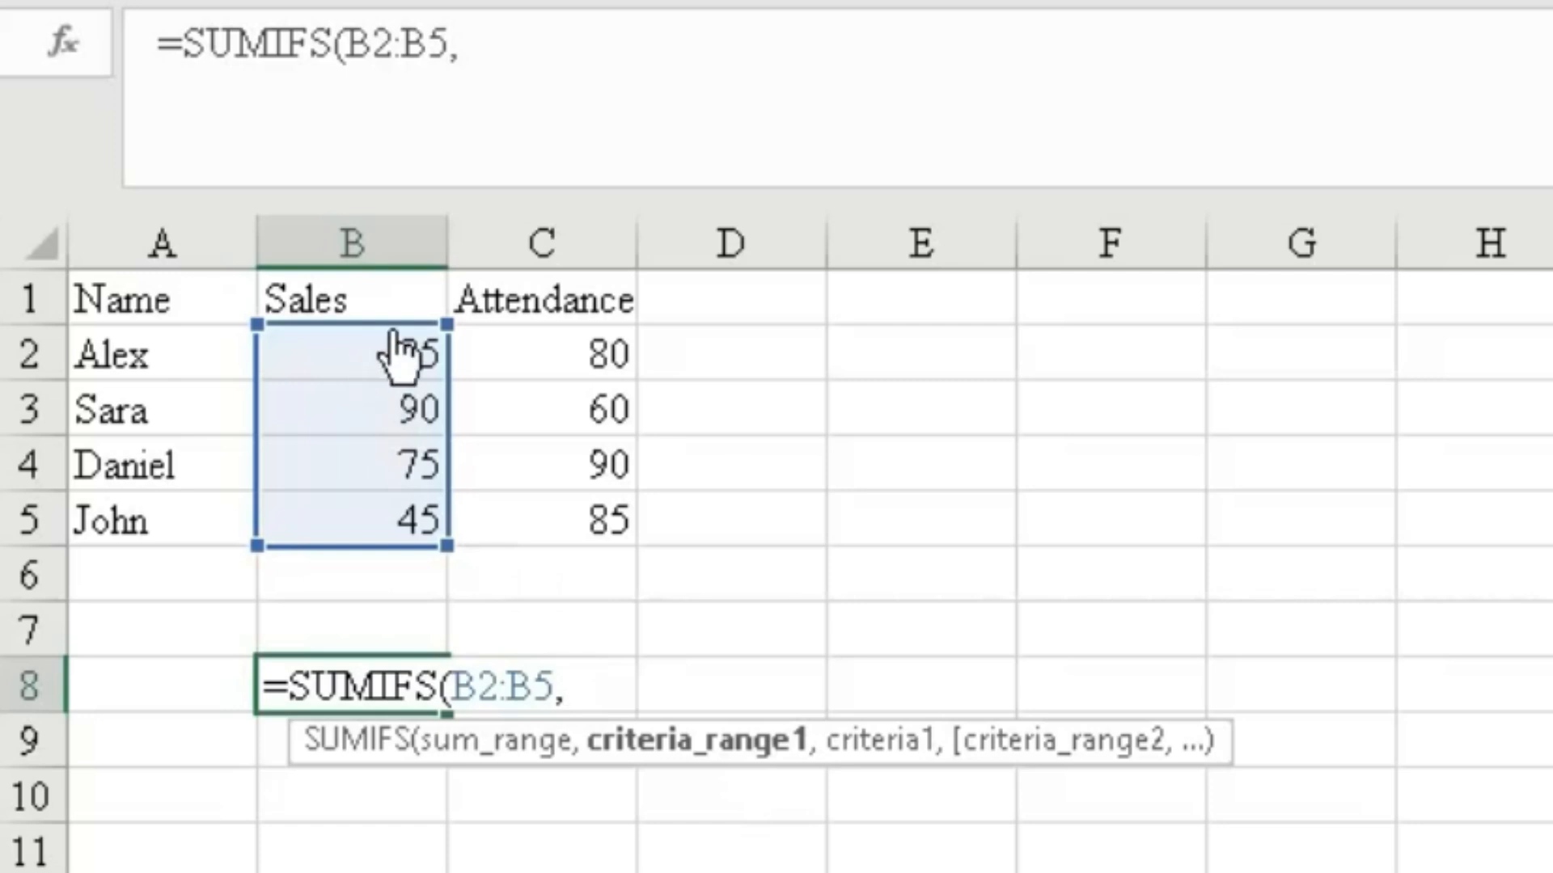
pyautogui.moveTo(392, 353); pyautogui.dragTo(416, 518)
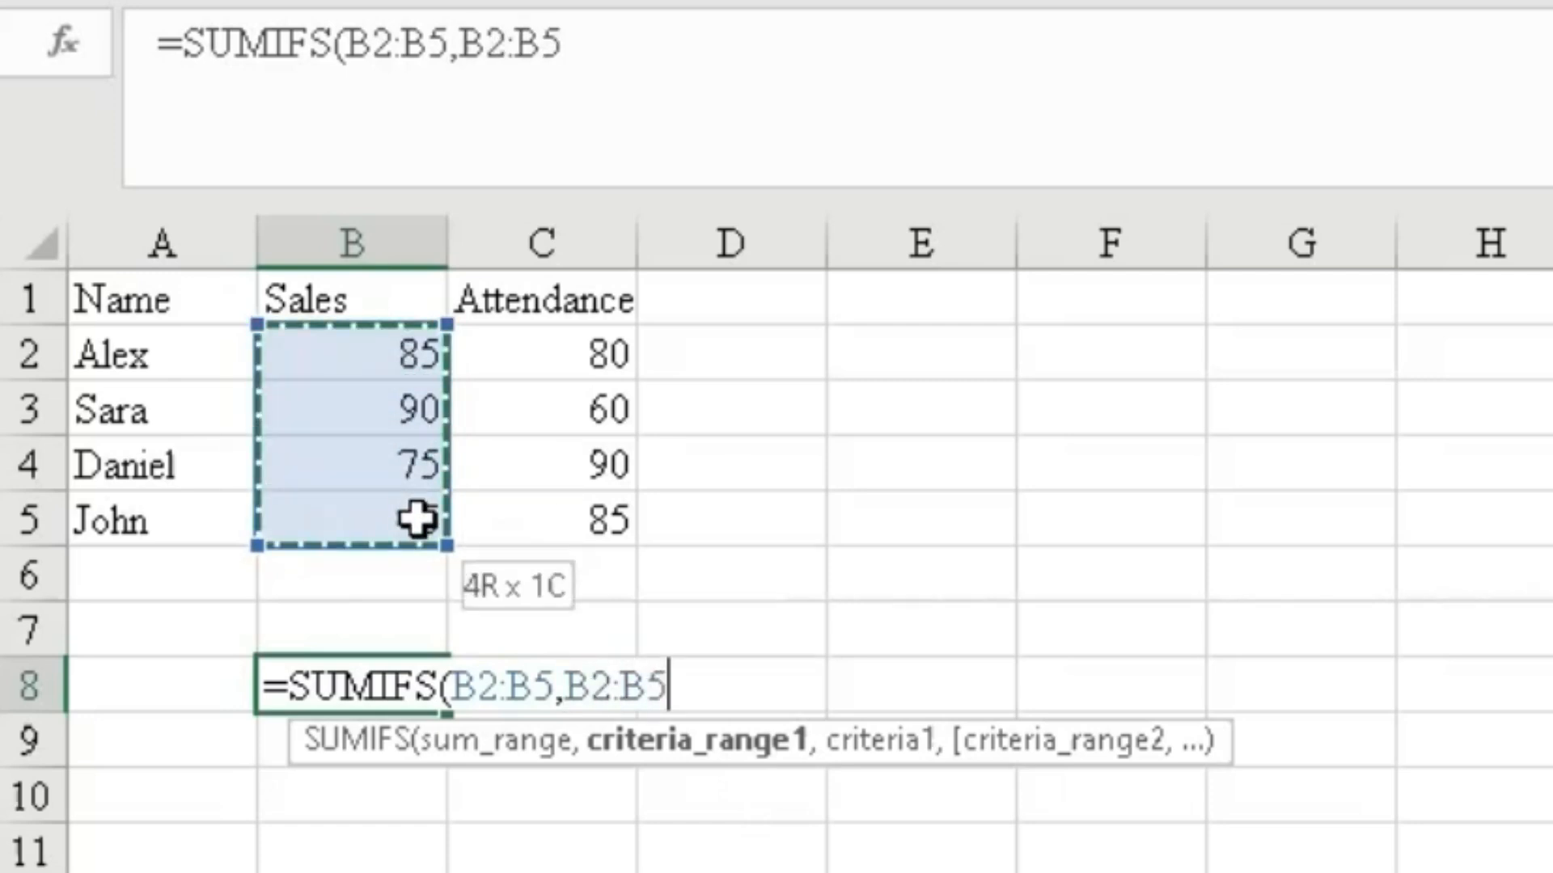
pyautogui.write(',')
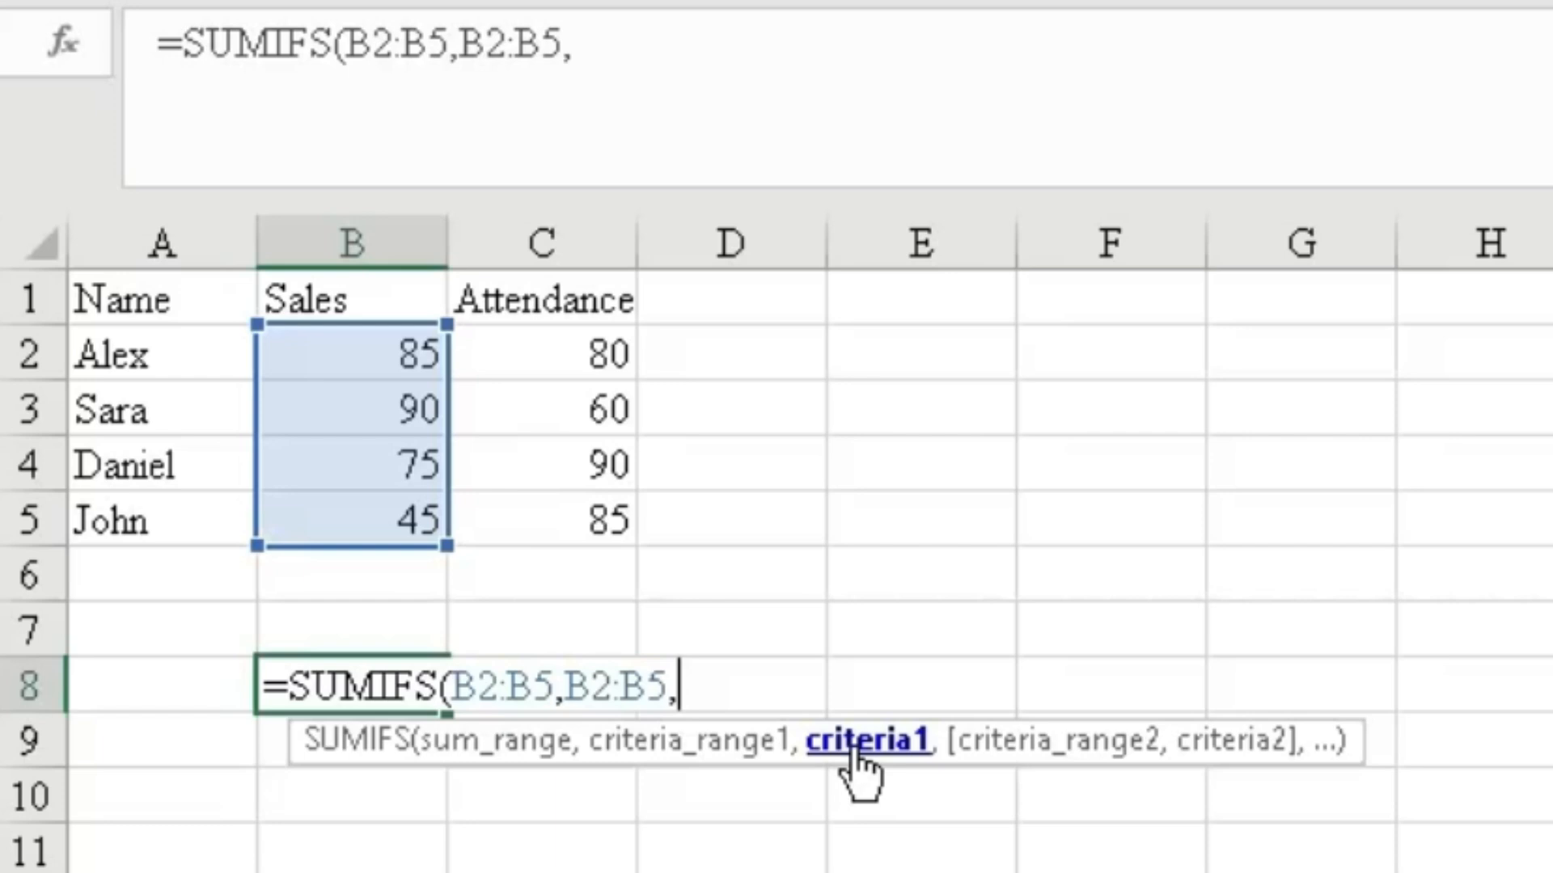
pyautogui.write('">')
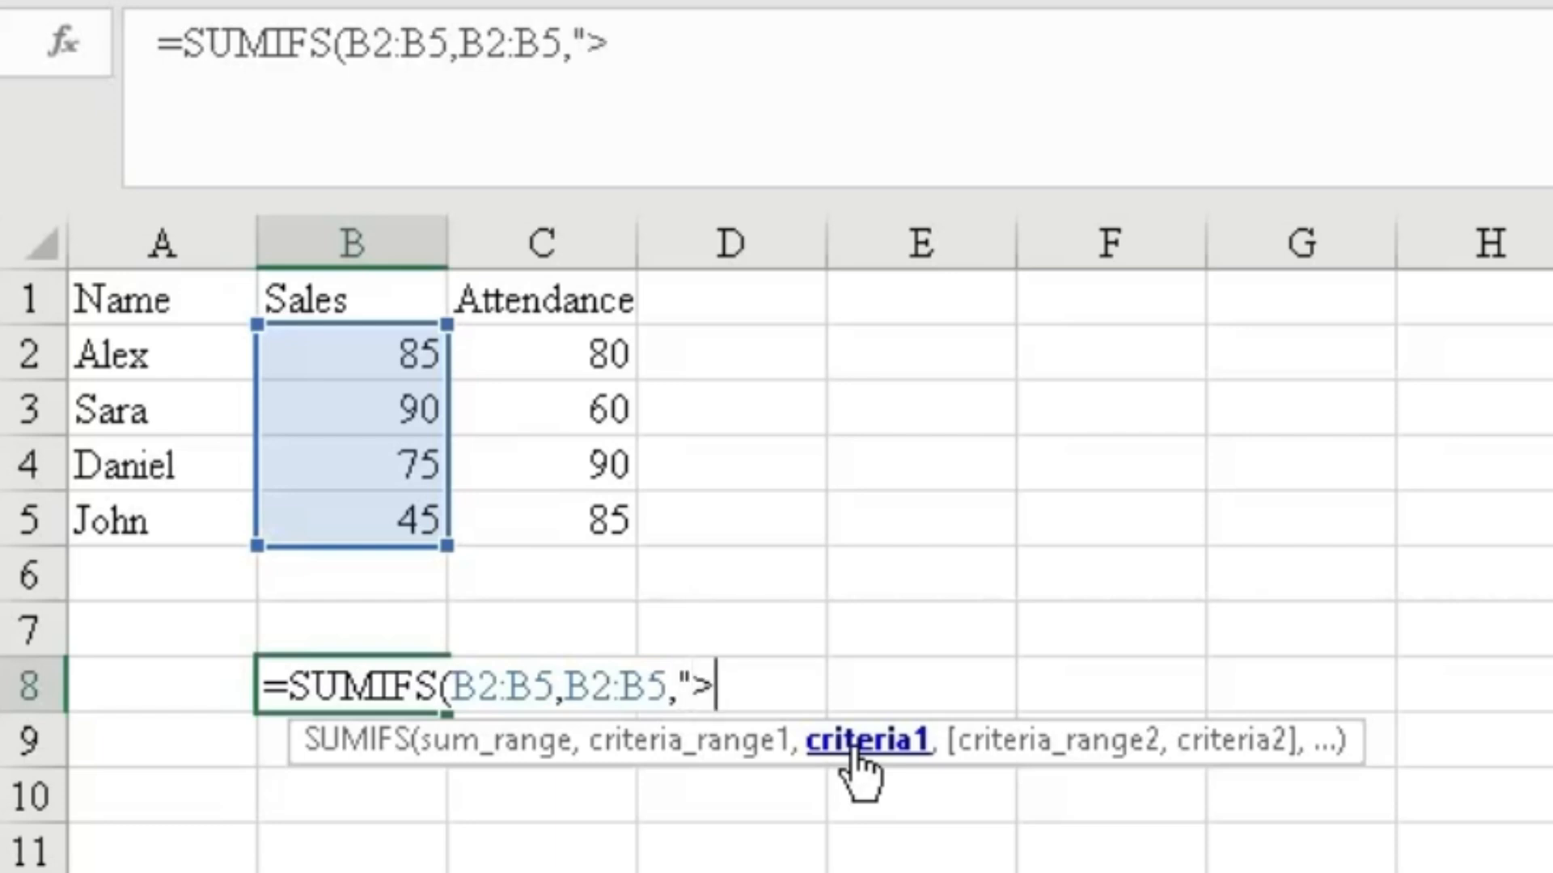
pyautogui.write('80')
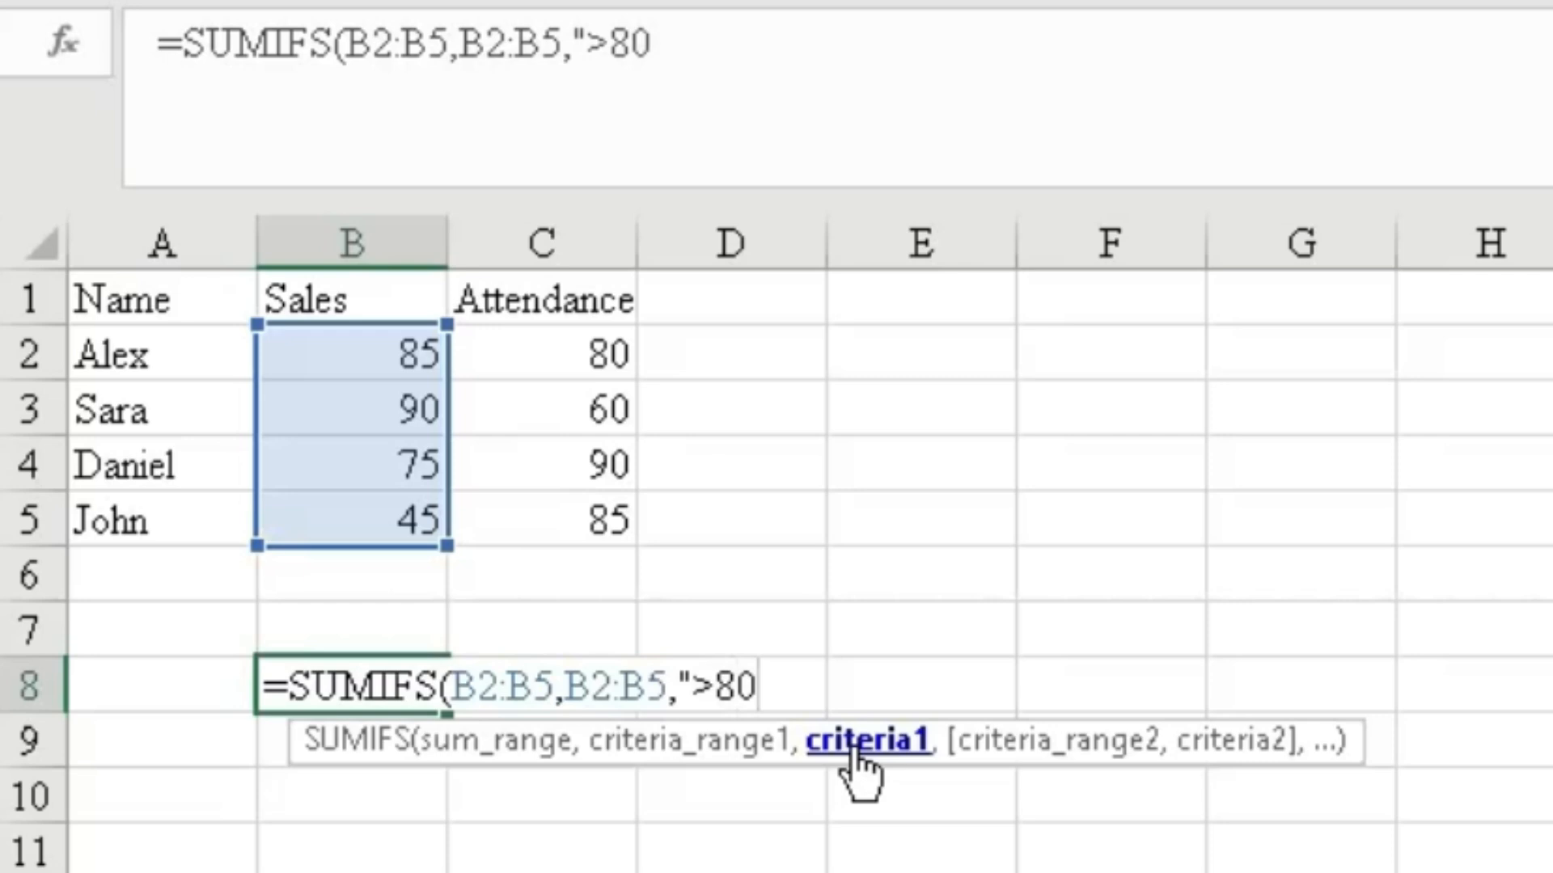
pyautogui.write('"')
pyautogui.write(',')
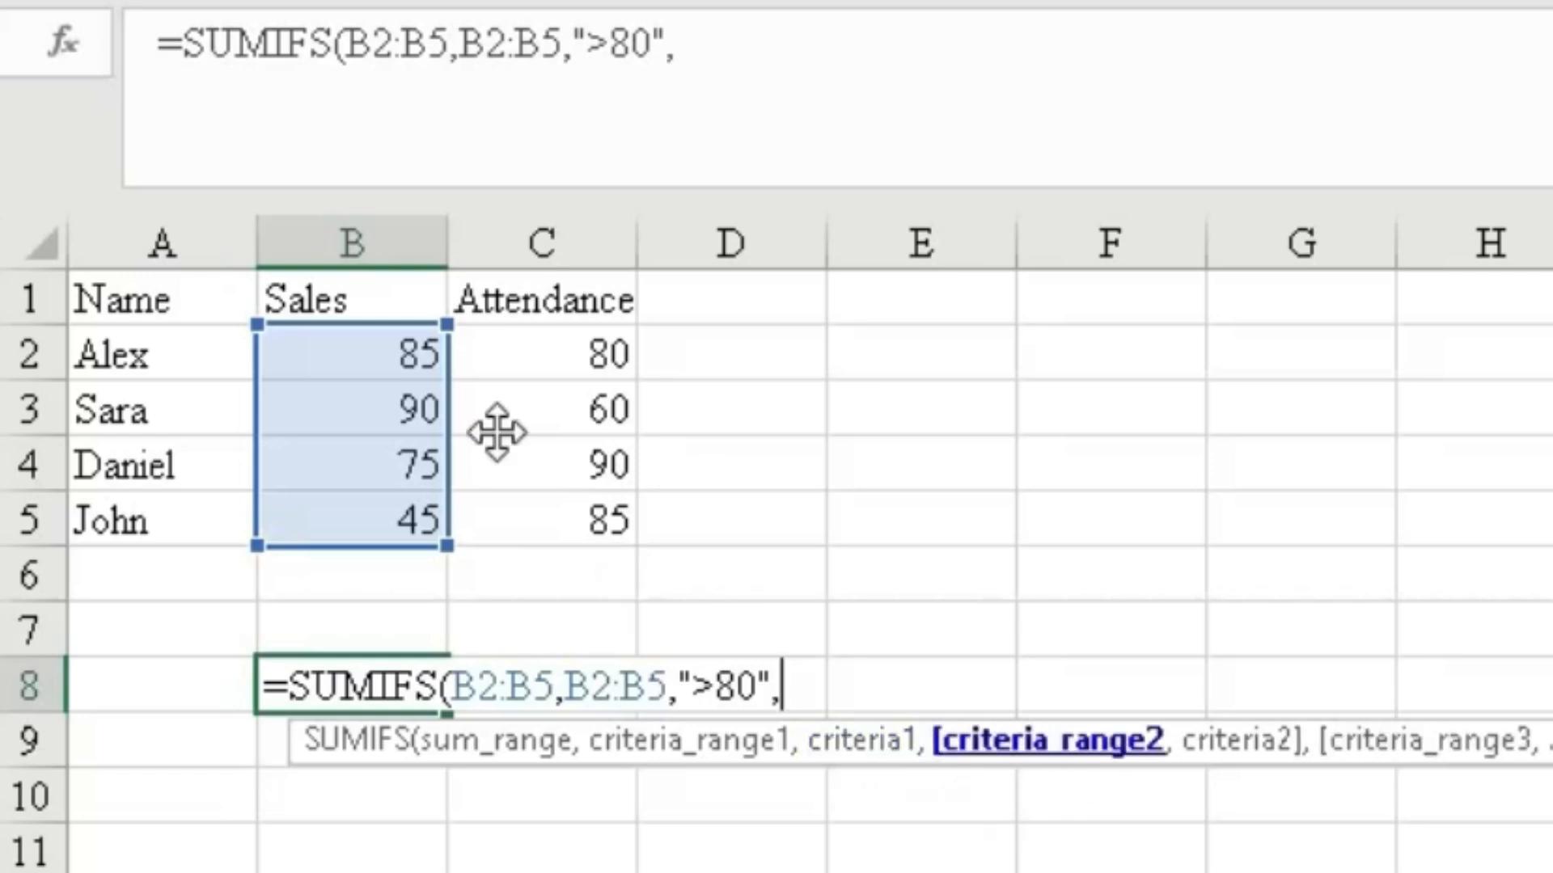
# Add C2:C5 with criterion ">70" as the second condition and complete the SUMIFS formula.
pyautogui.moveTo(599, 353); pyautogui.dragTo(599, 509)
pyautogui.write(',')
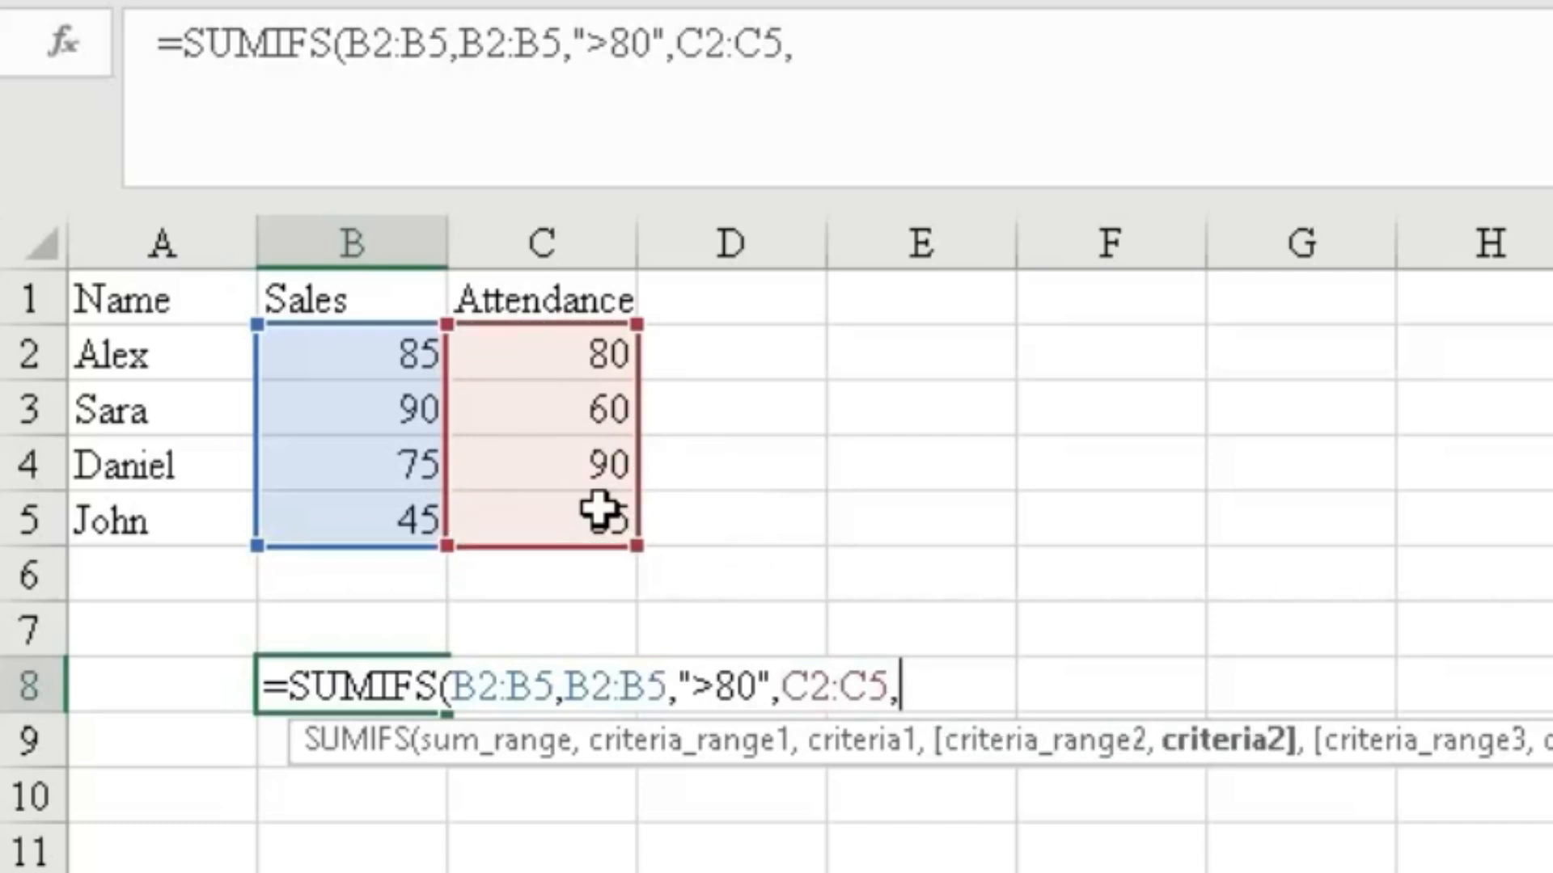
pyautogui.write('">')
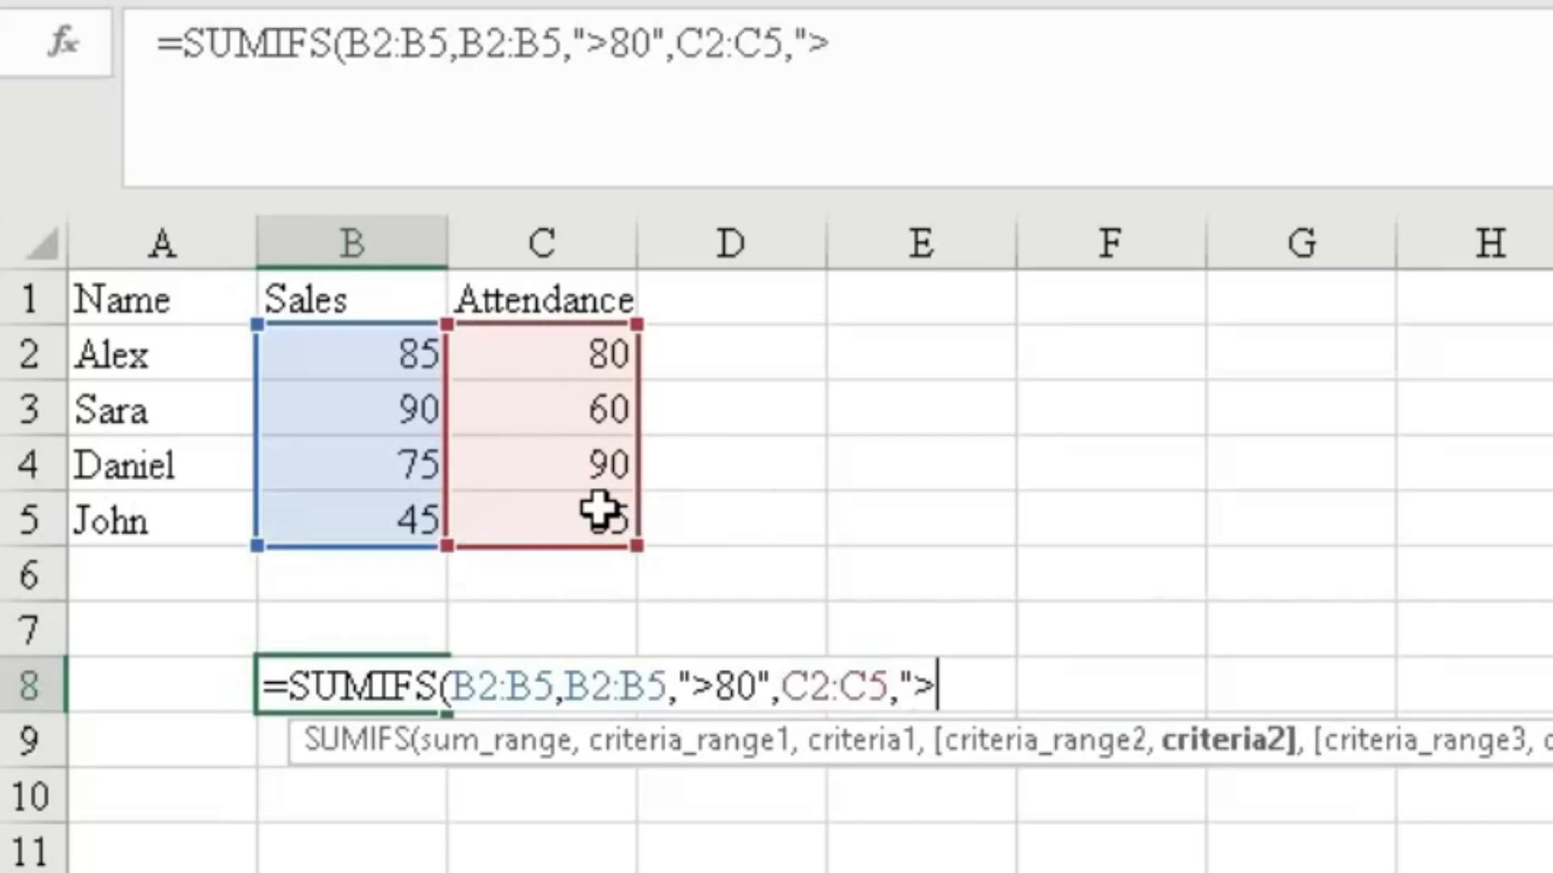
pyautogui.write('70')
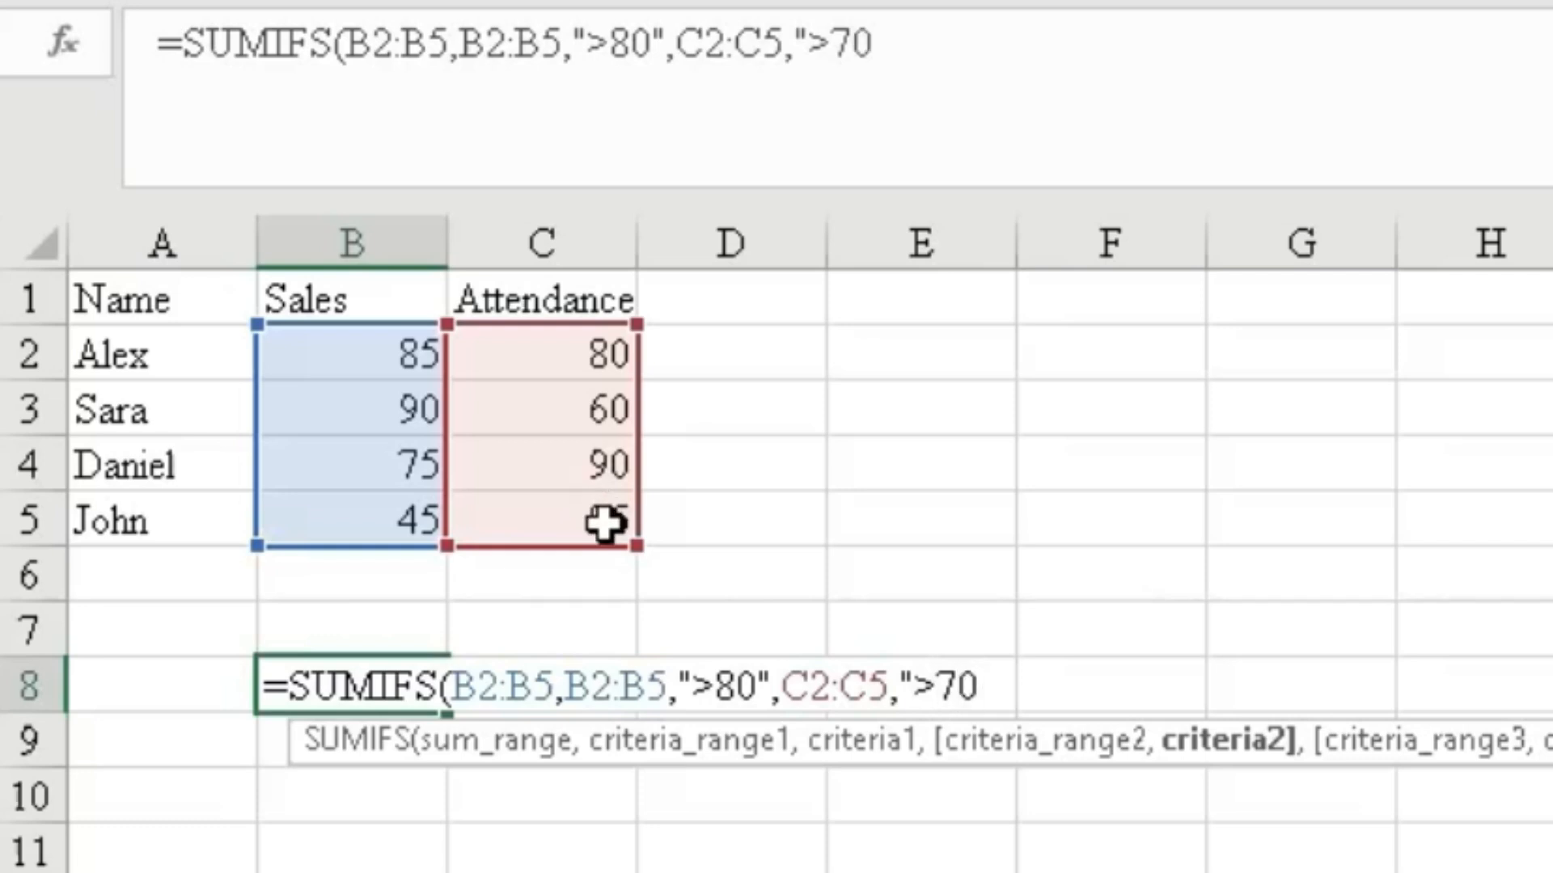
pyautogui.write('")')
pyautogui.press('Return')
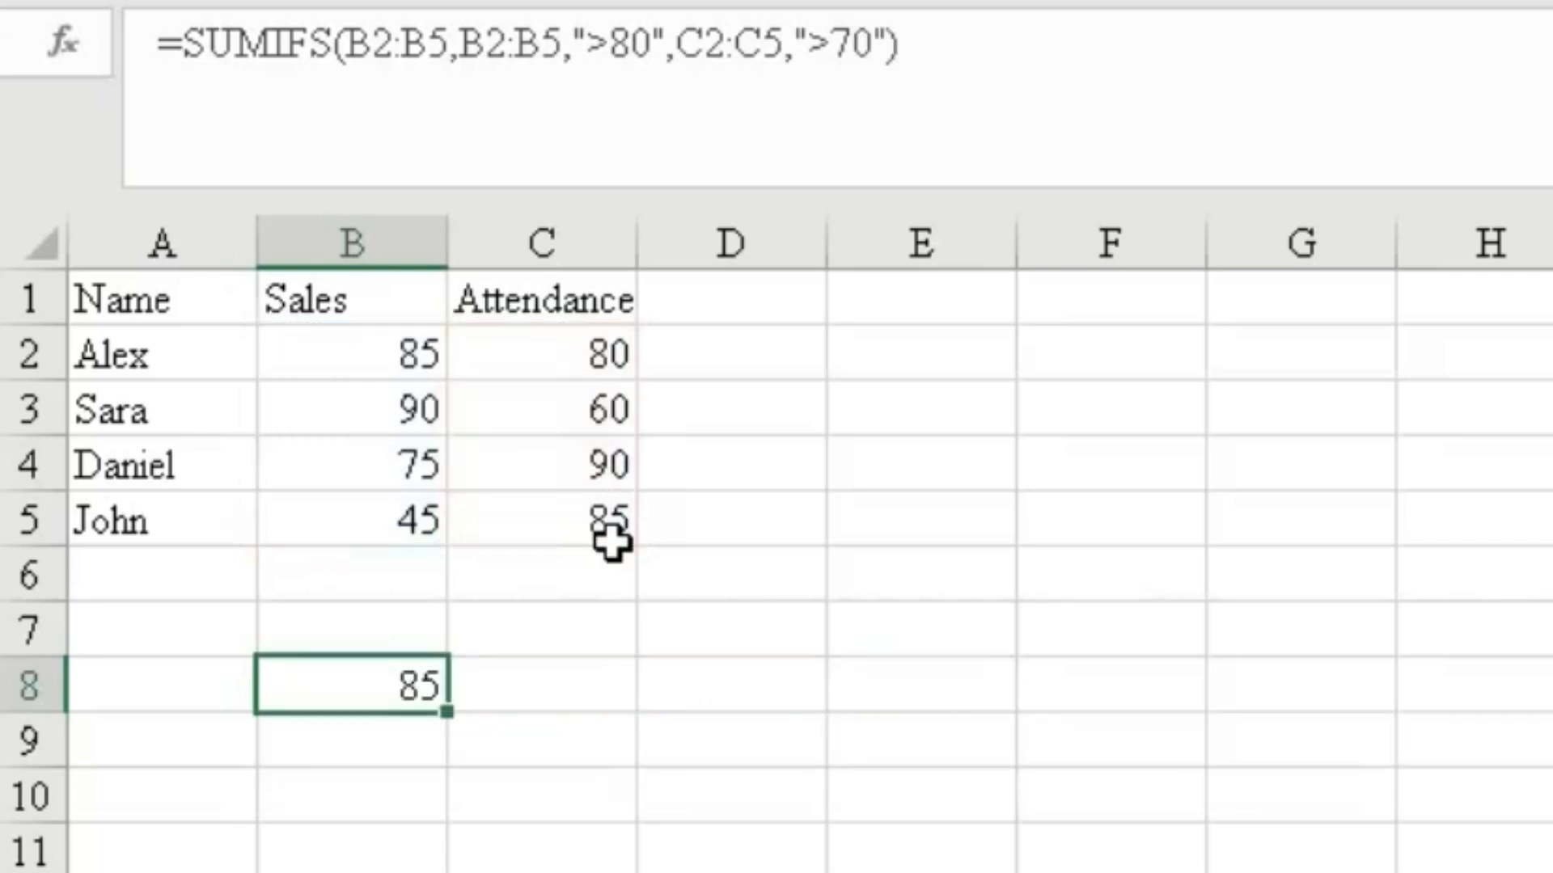
# Set the attendance value in C3 to 75.
pyautogui.click(405, 687)
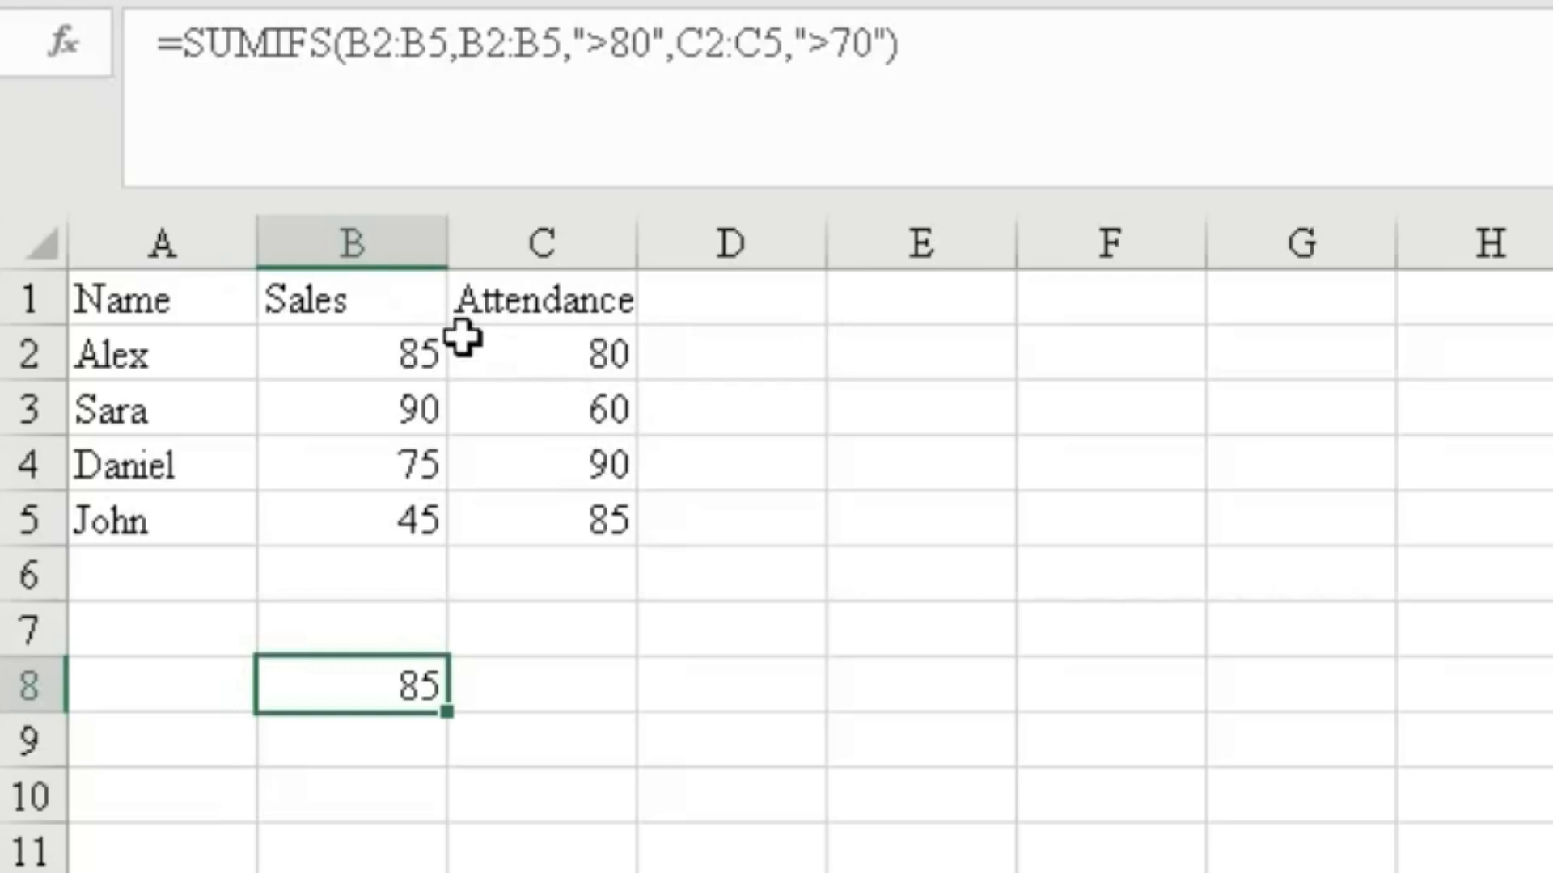
pyautogui.click(588, 409)
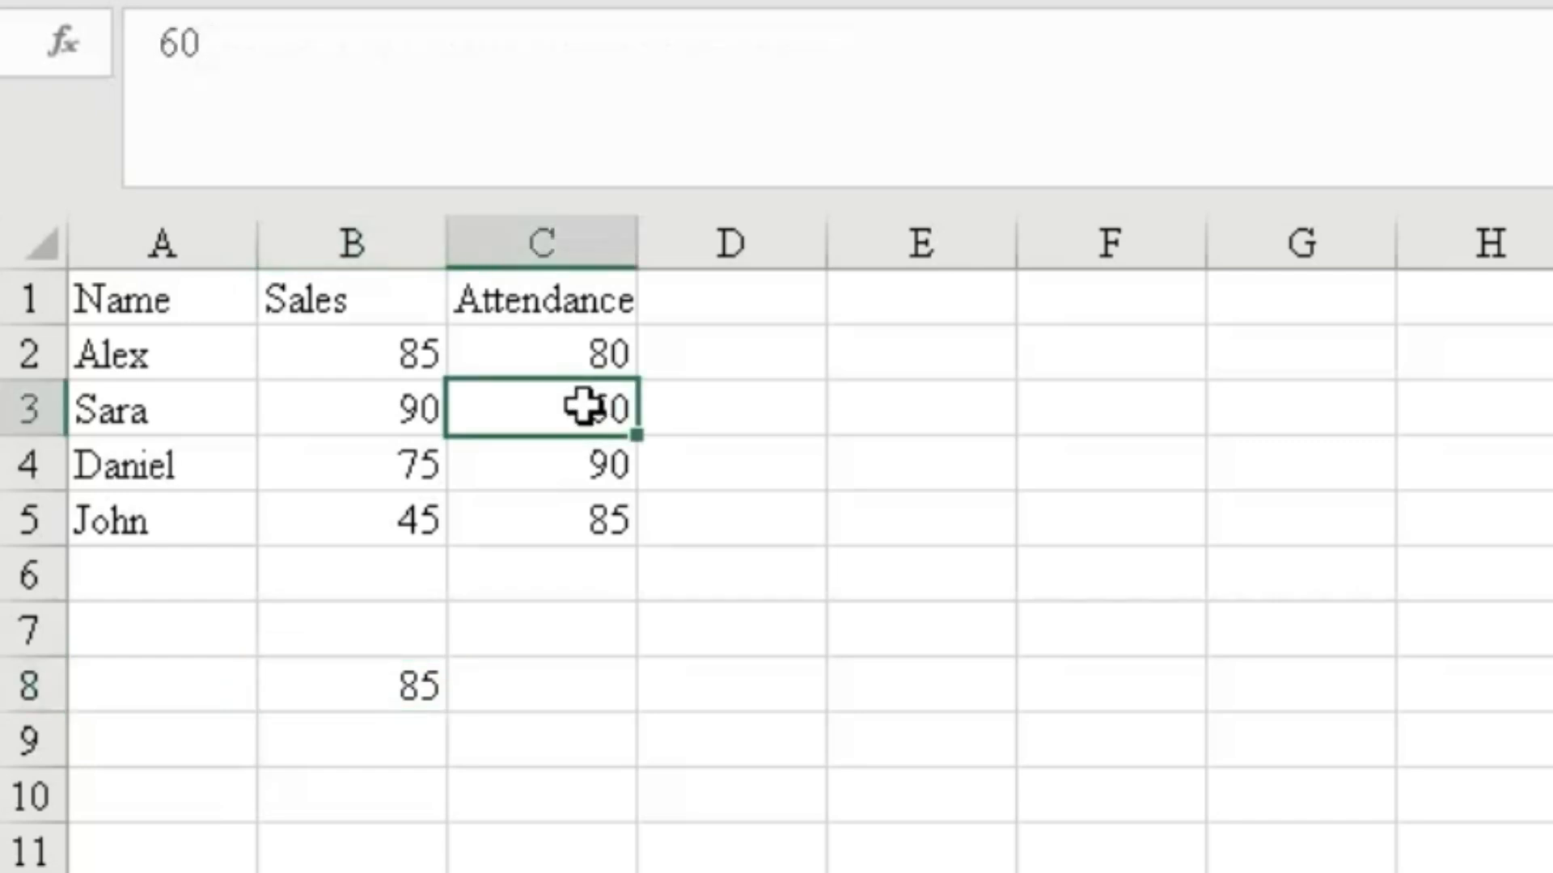
pyautogui.write('75')
pyautogui.press('Return')
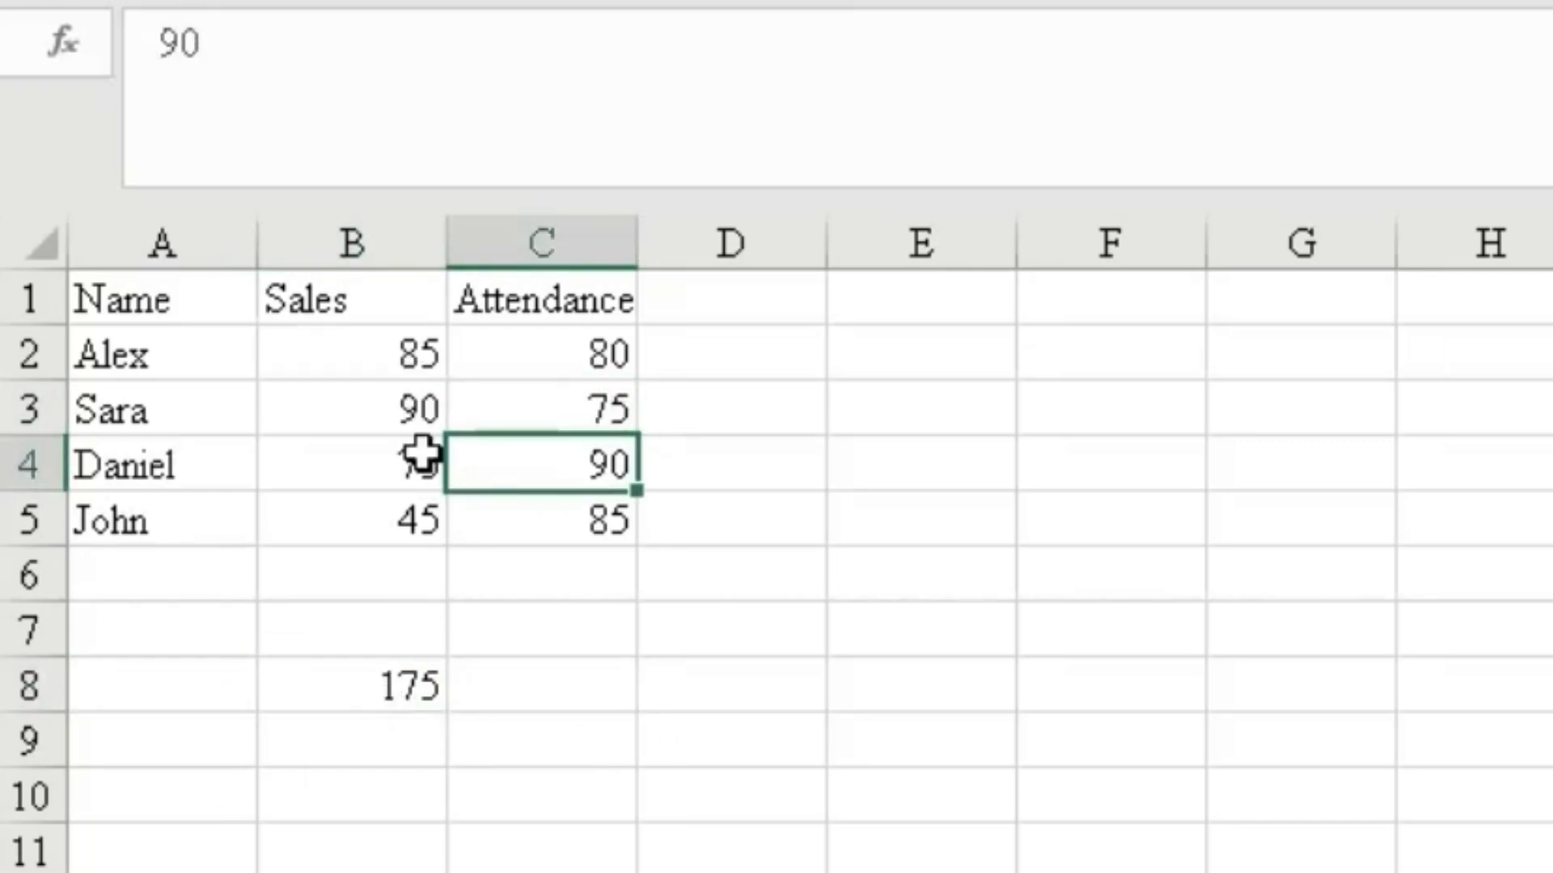
pyautogui.click(385, 674)
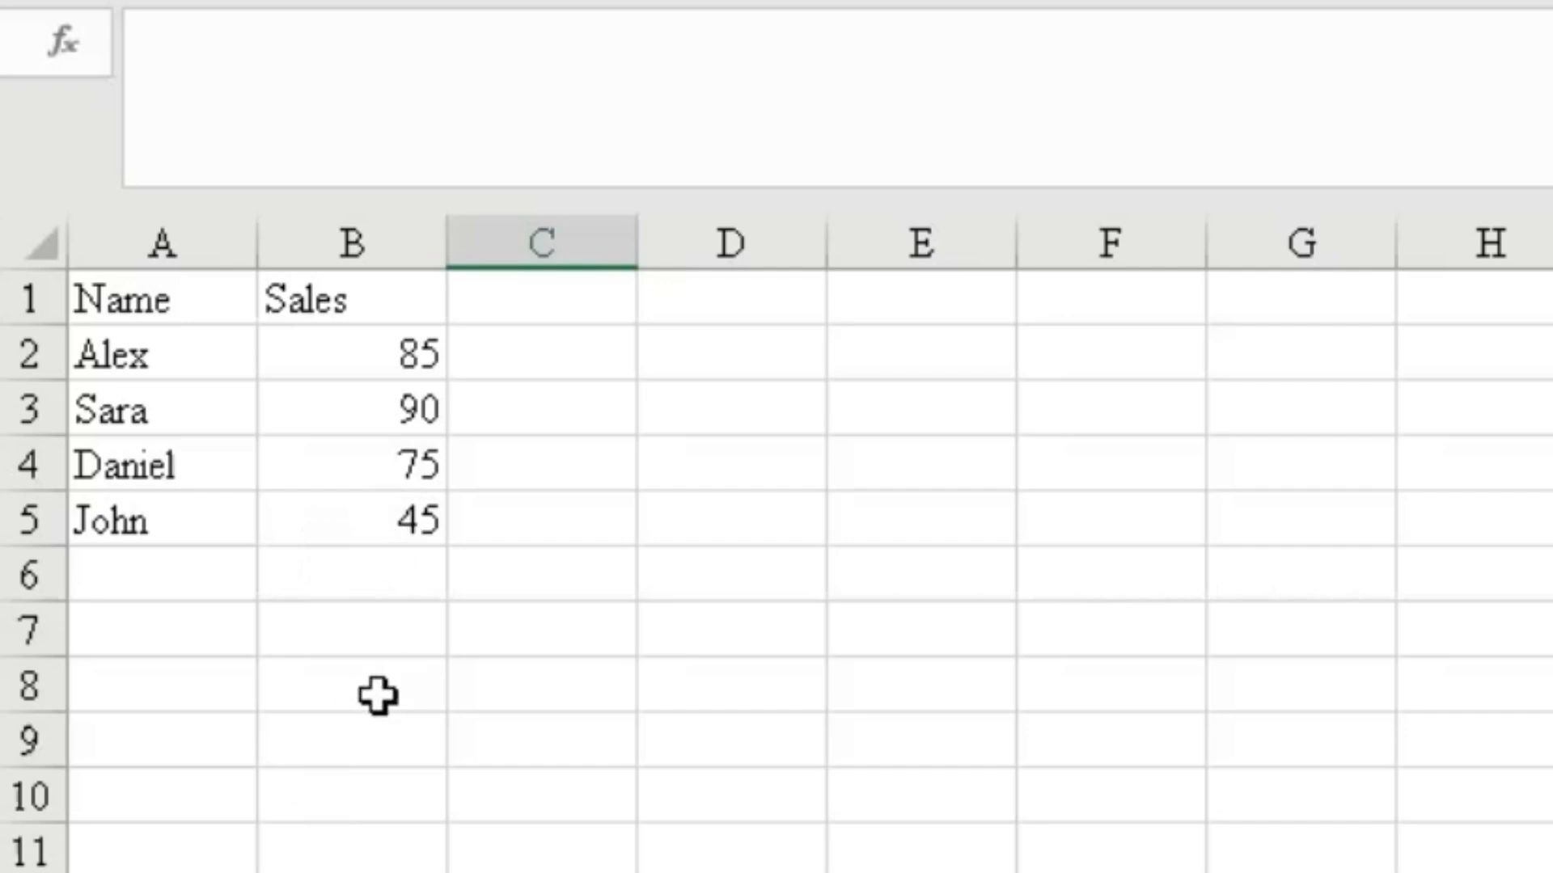
# Enter the formula =COUNTIF(B2:B5,">50") in B7 to count sales above 50.
pyautogui.click(342, 644)
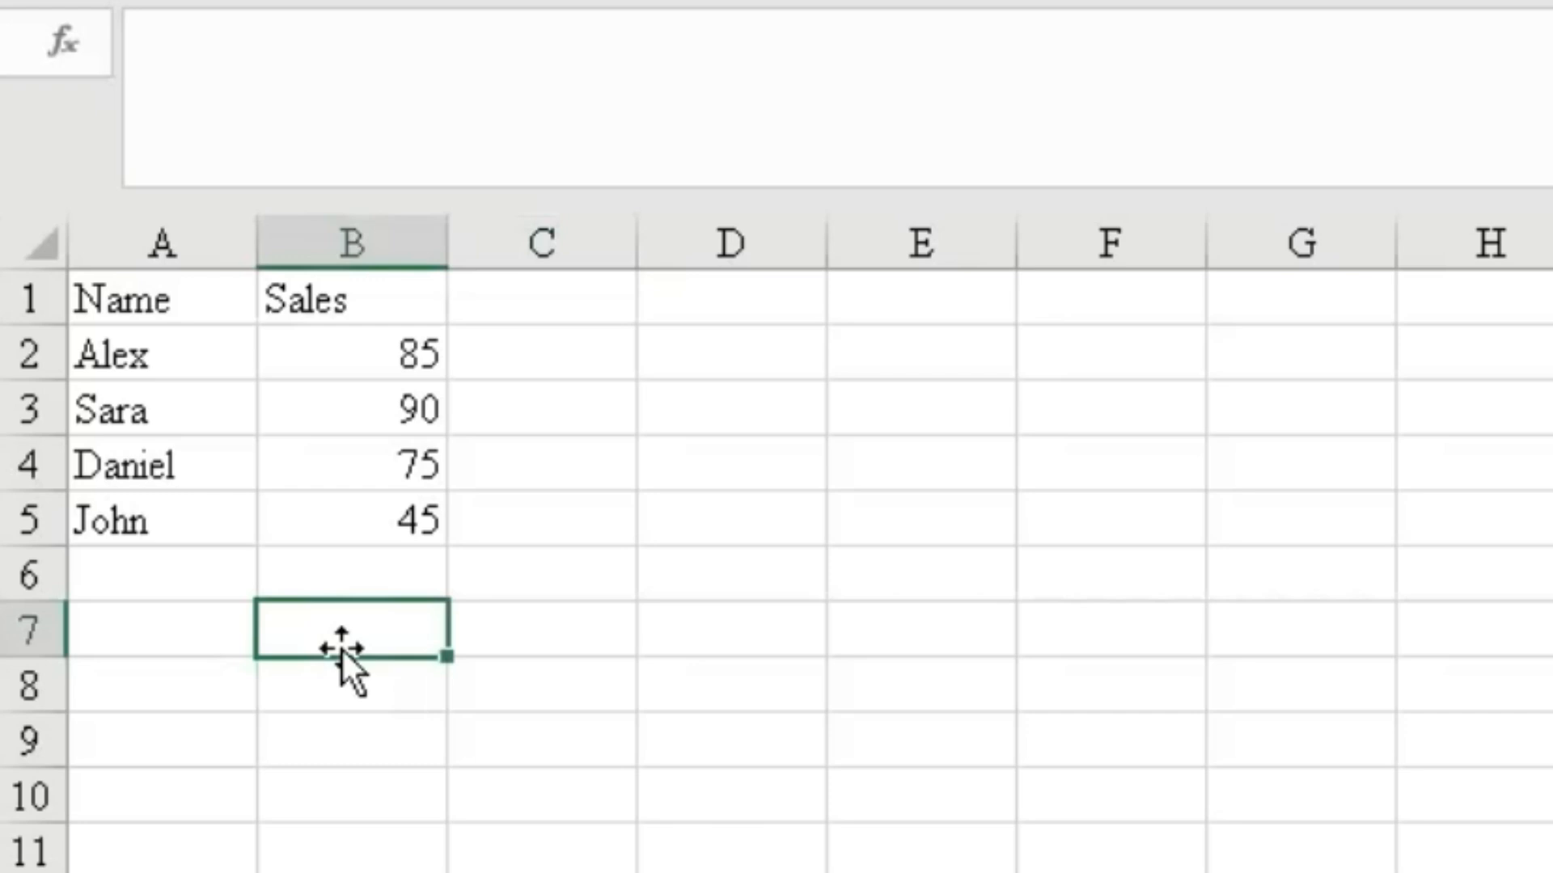
pyautogui.write('=c')
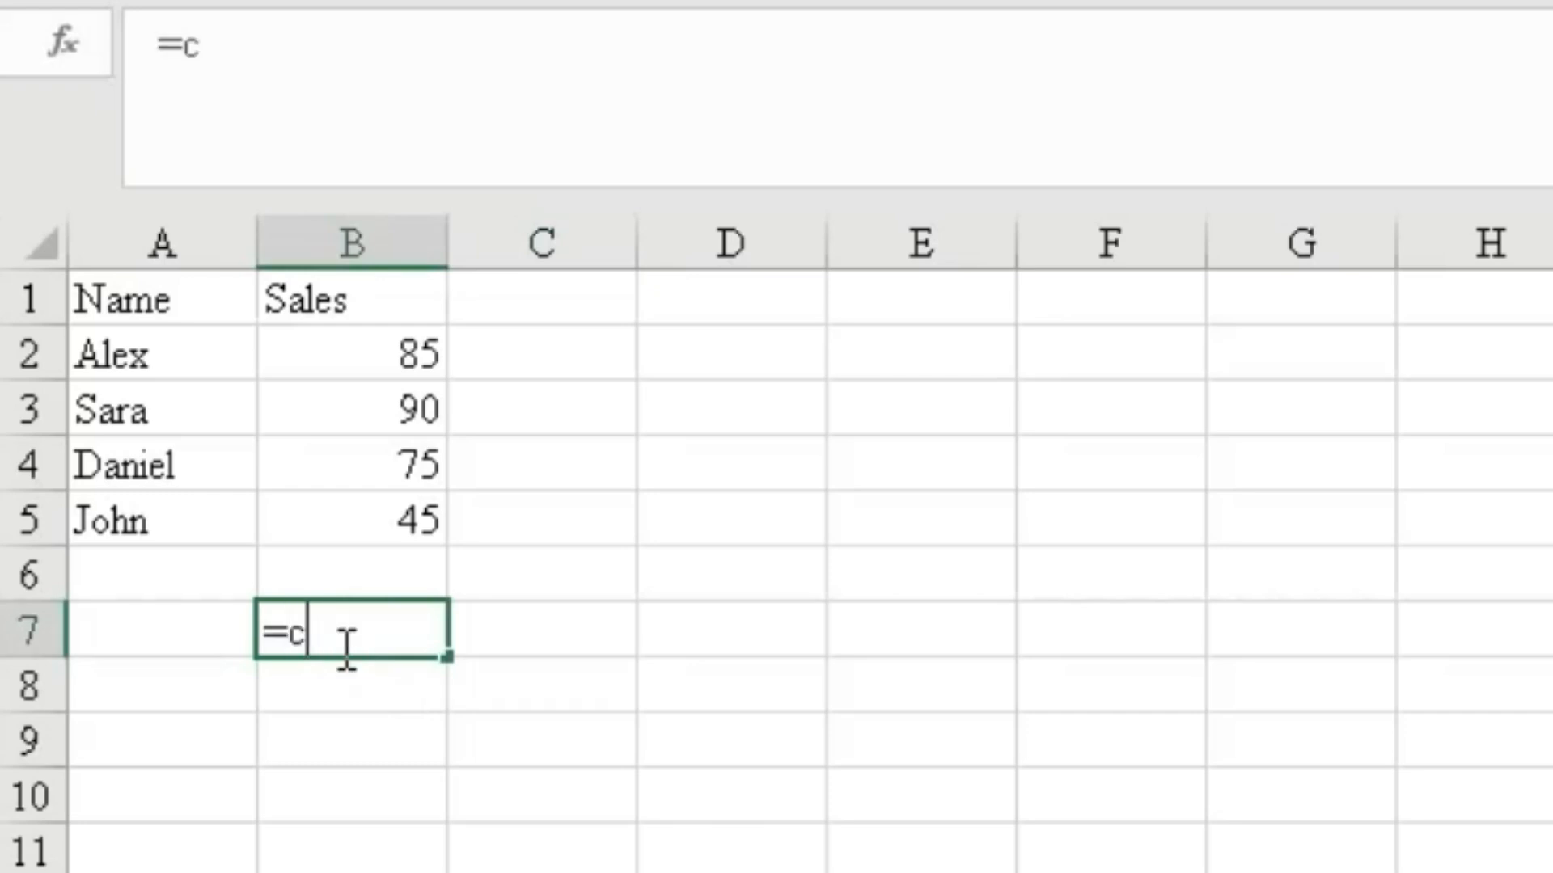
pyautogui.write('ou')
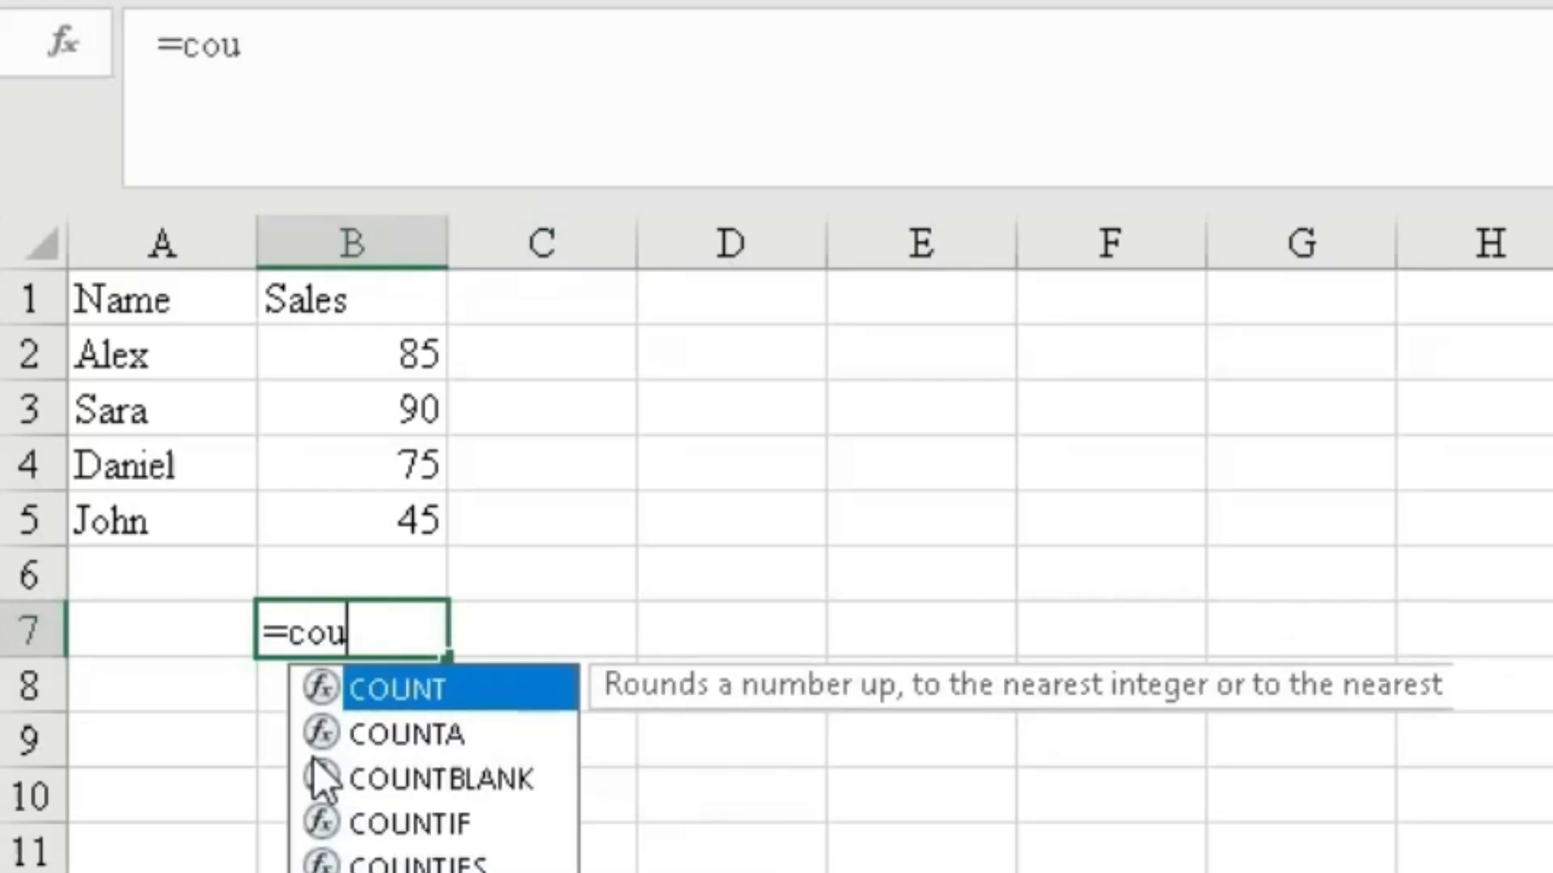
pyautogui.doubleClick(312, 821)
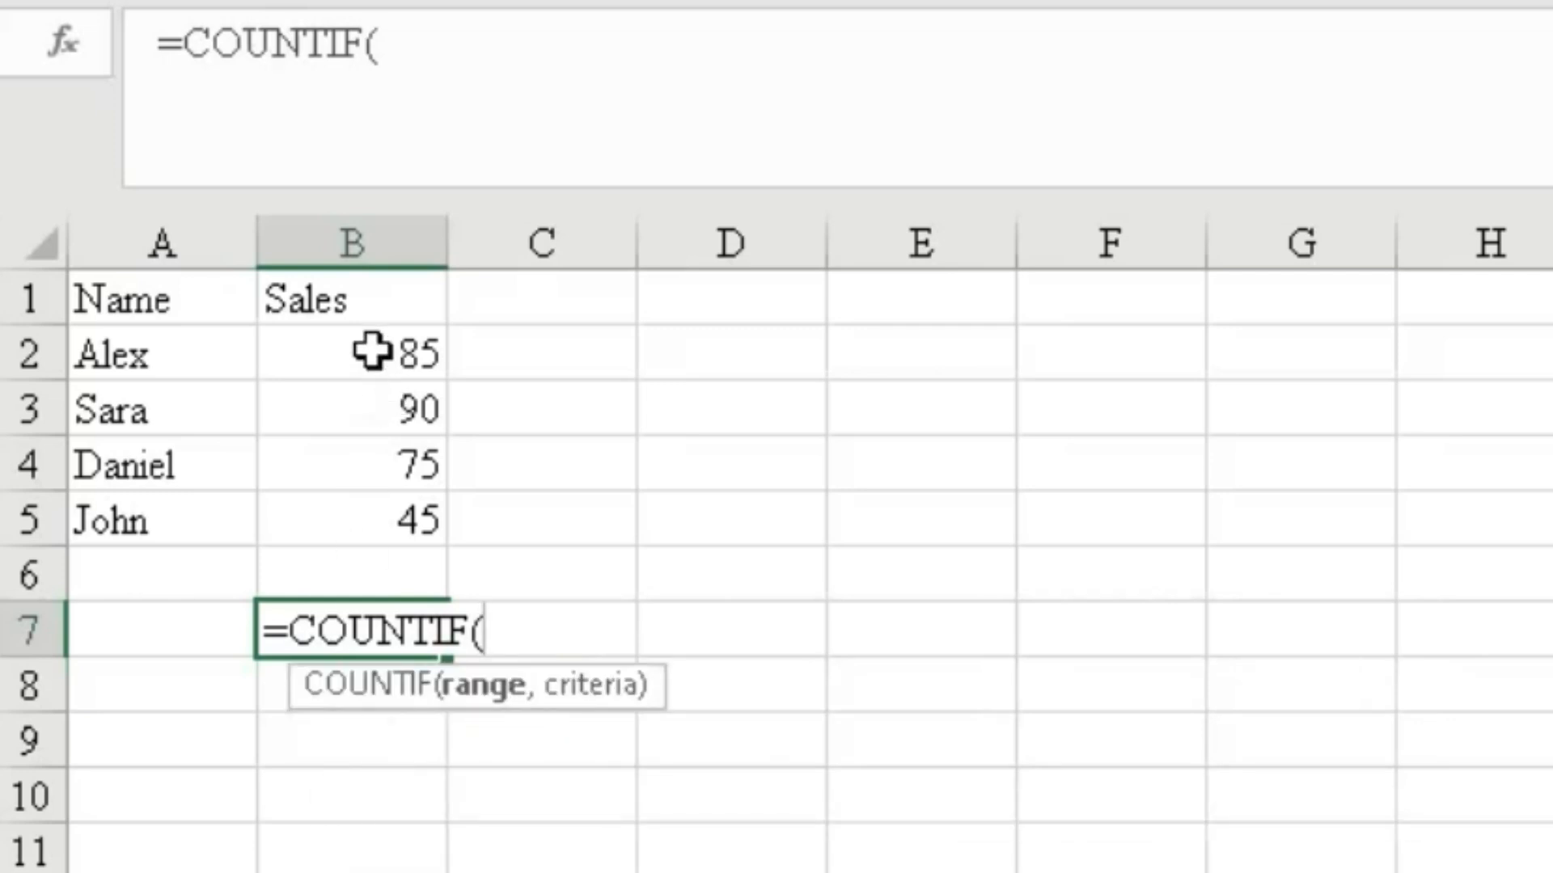
pyautogui.moveTo(372, 351); pyautogui.dragTo(368, 509)
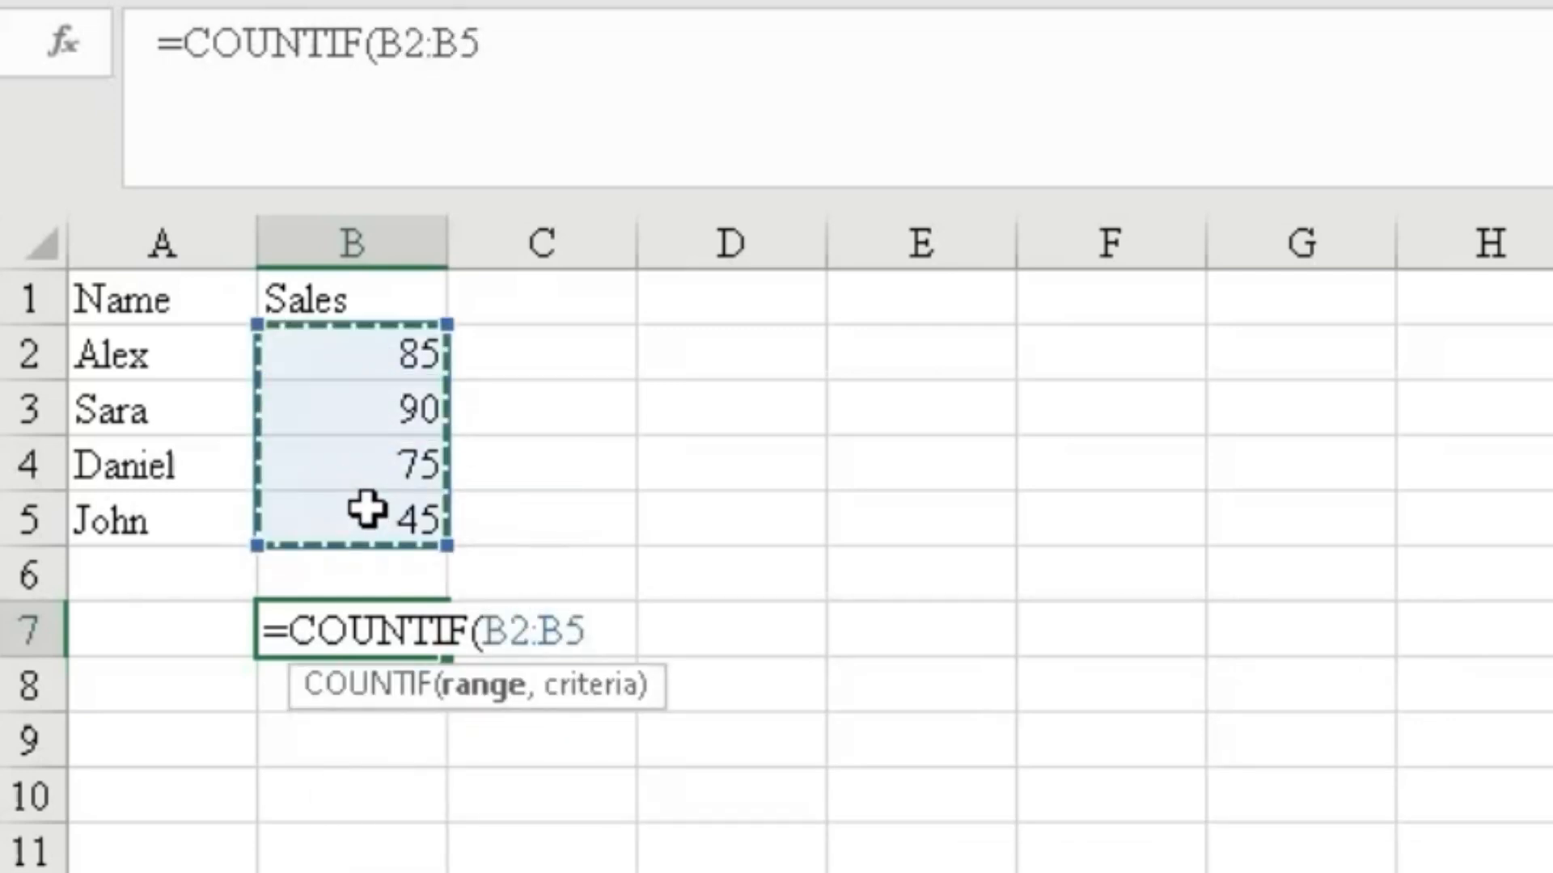
pyautogui.write(',')
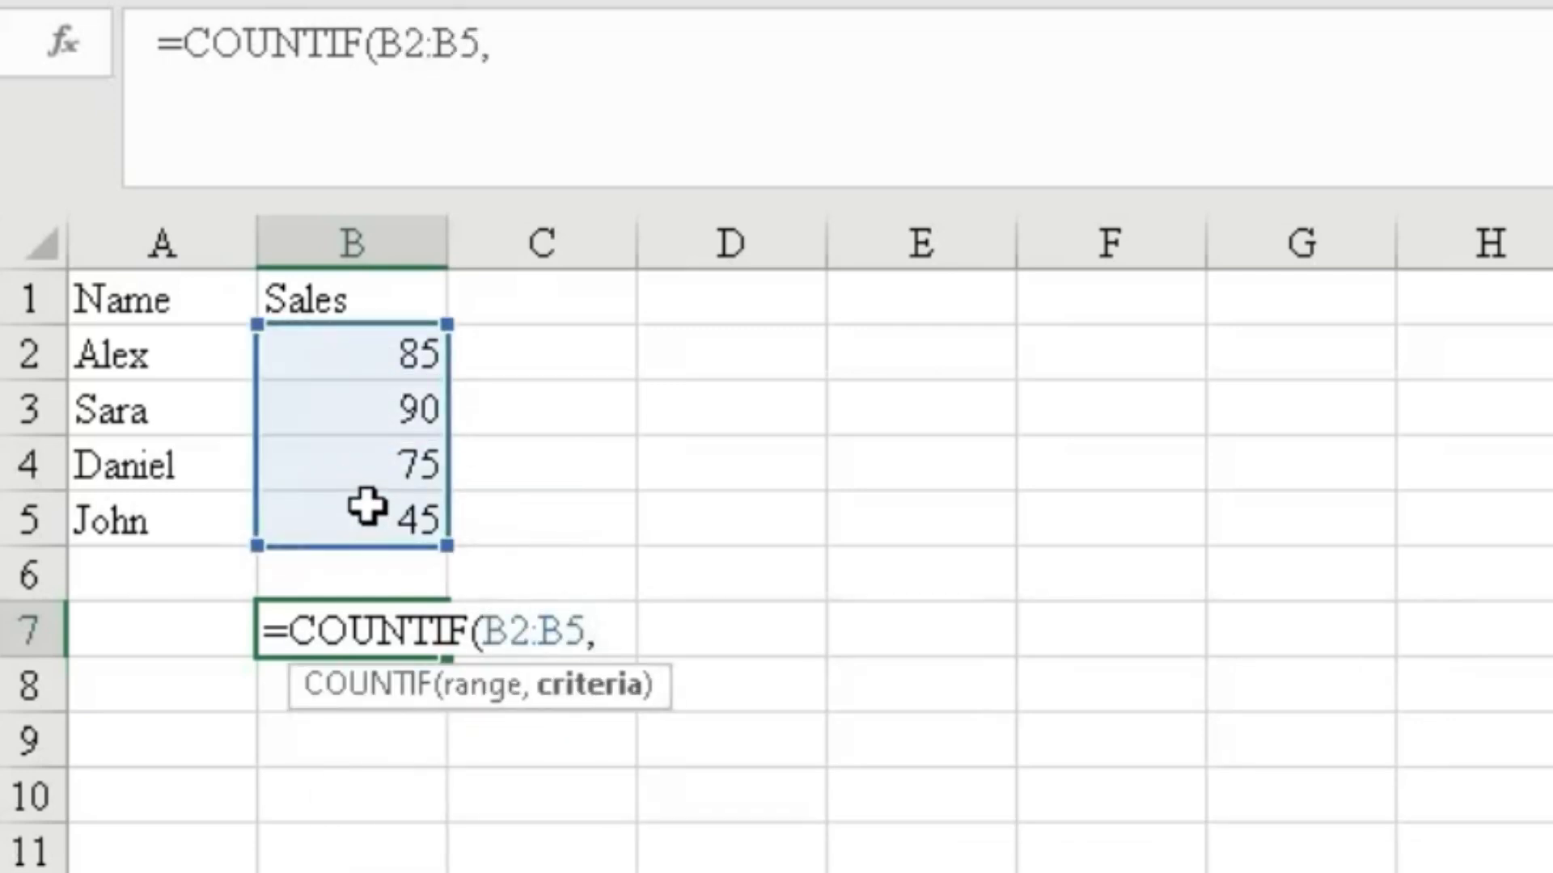
pyautogui.write('">')
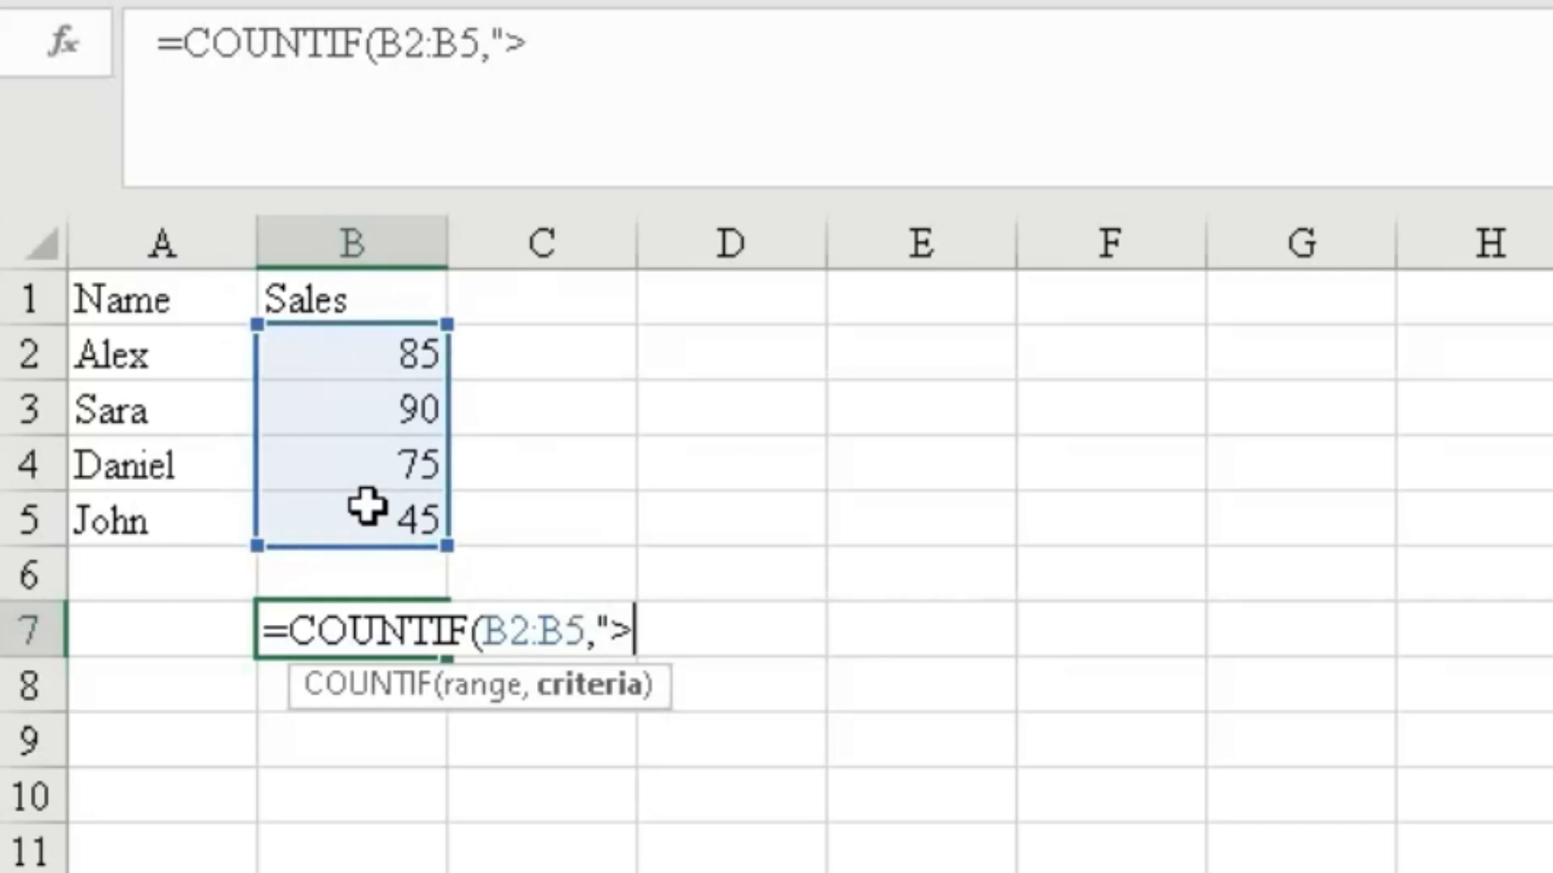
pyautogui.write('50')
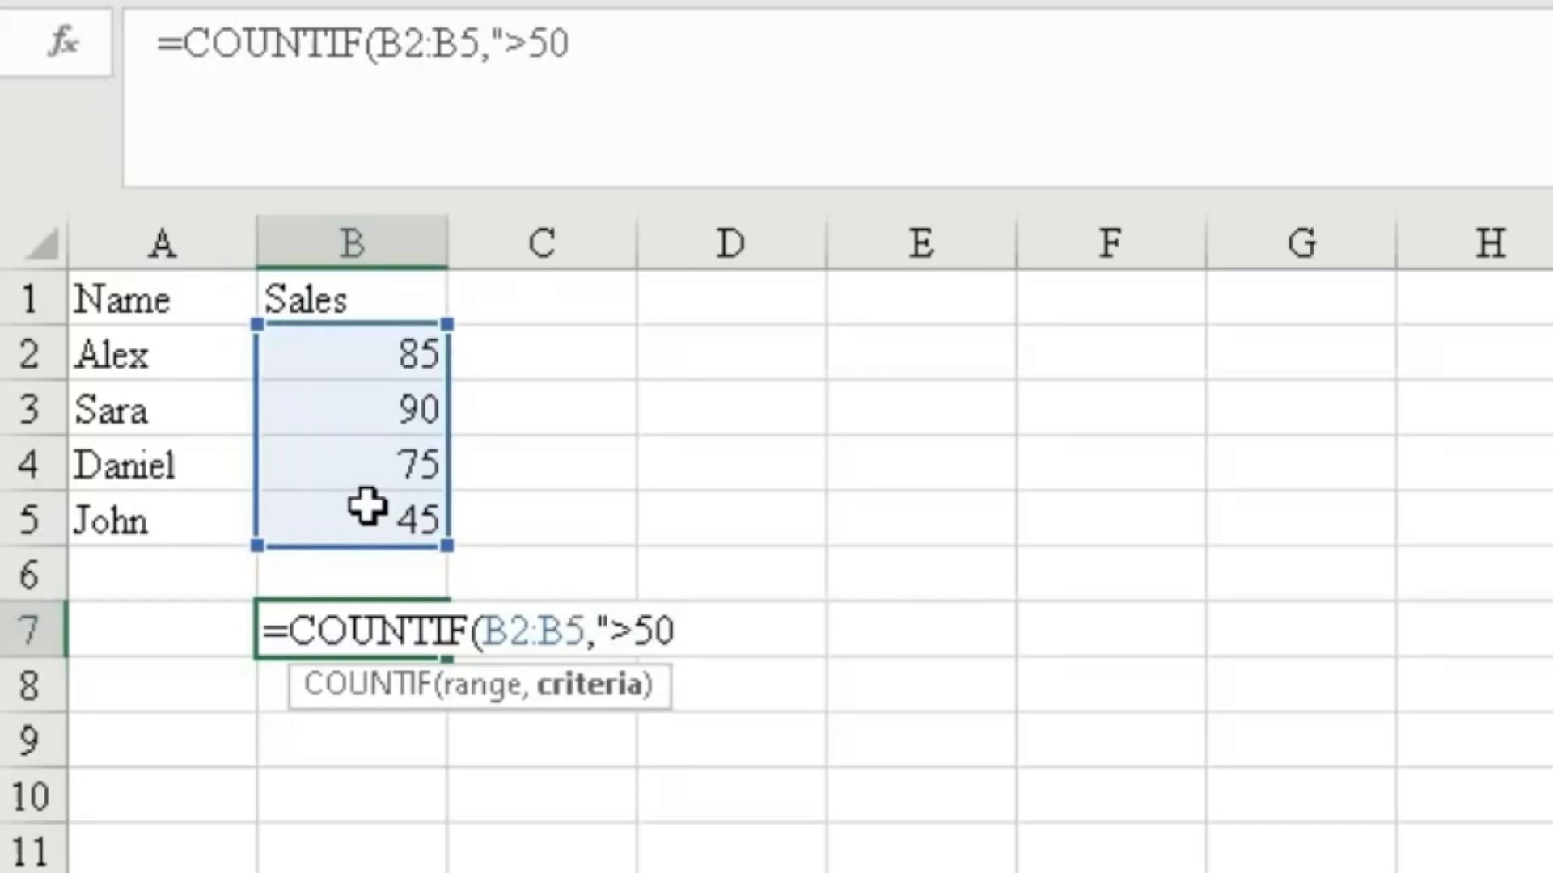
pyautogui.write('")')
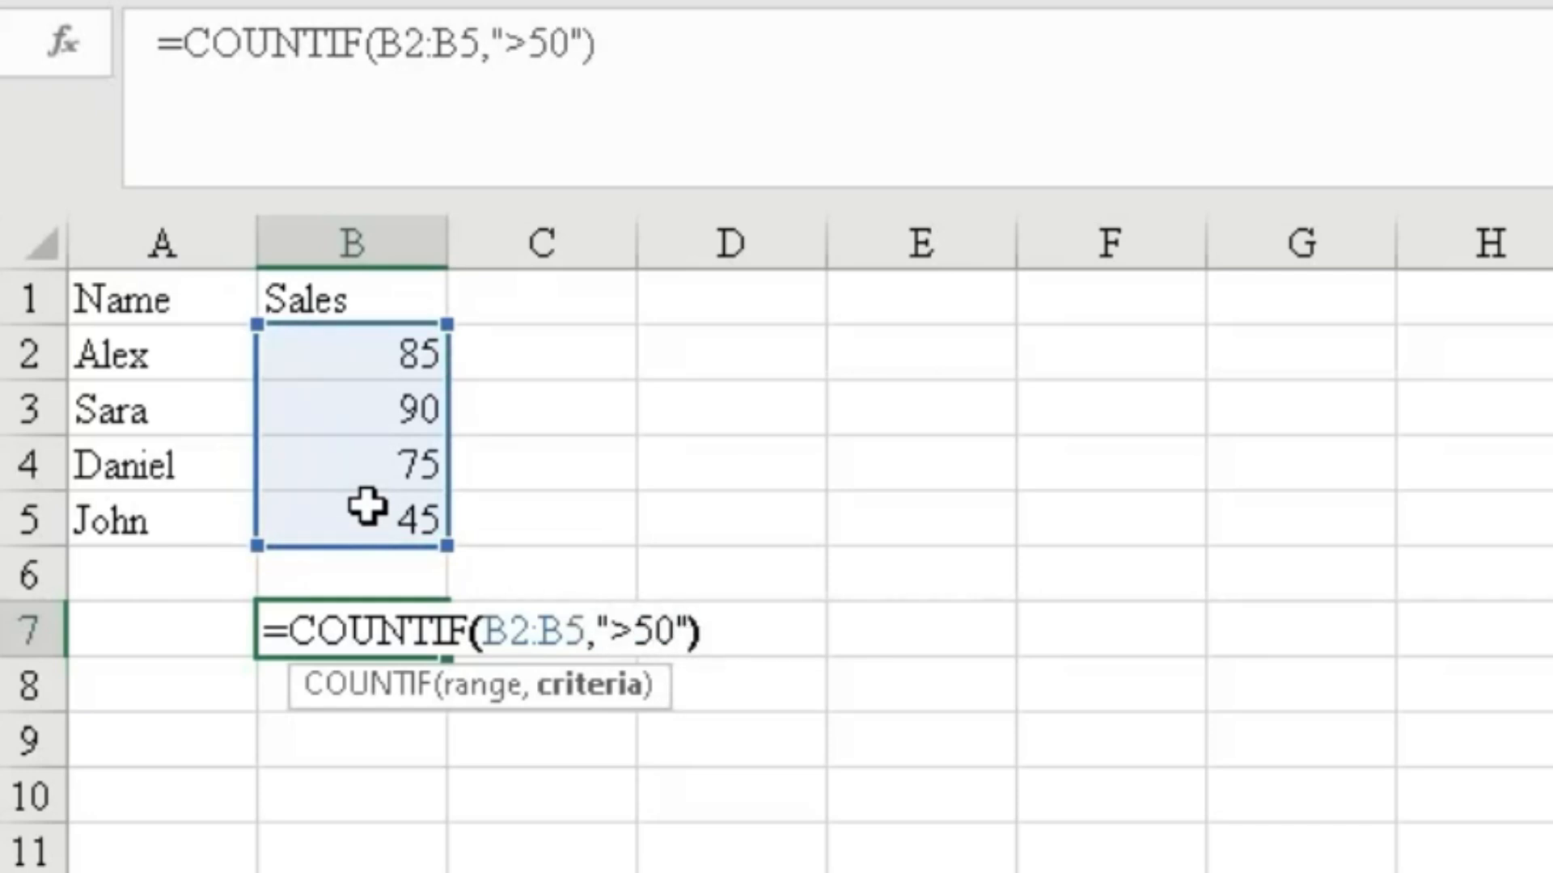
pyautogui.press('Return')
# Start a COUNTIFS formula in B8 with B2:B5 as the first criteria range and criterion ">50".
pyautogui.click(376, 631)
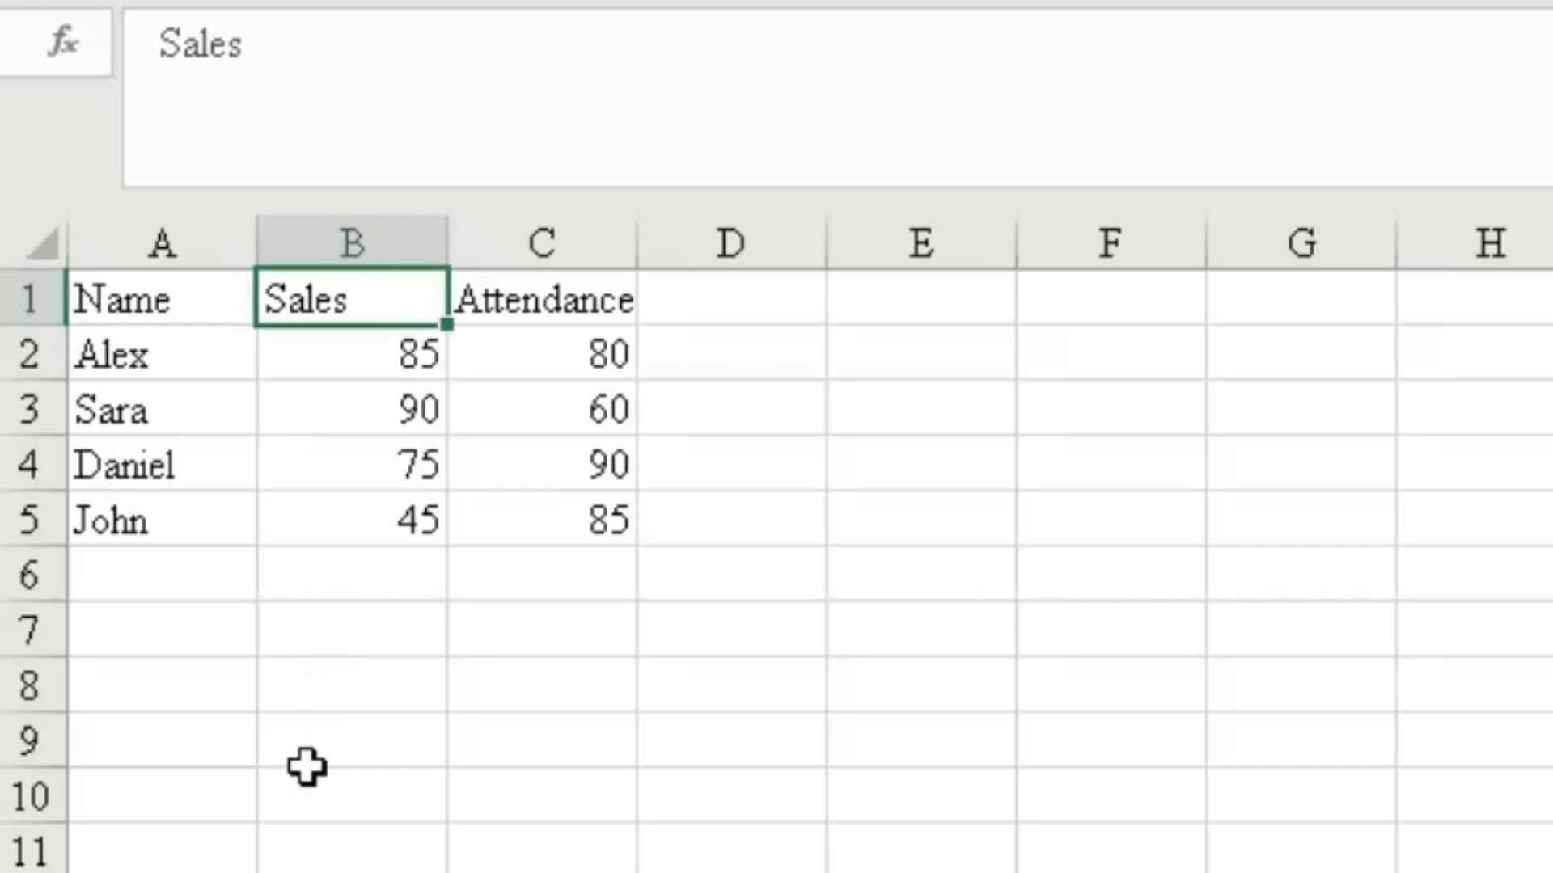
pyautogui.click(346, 689)
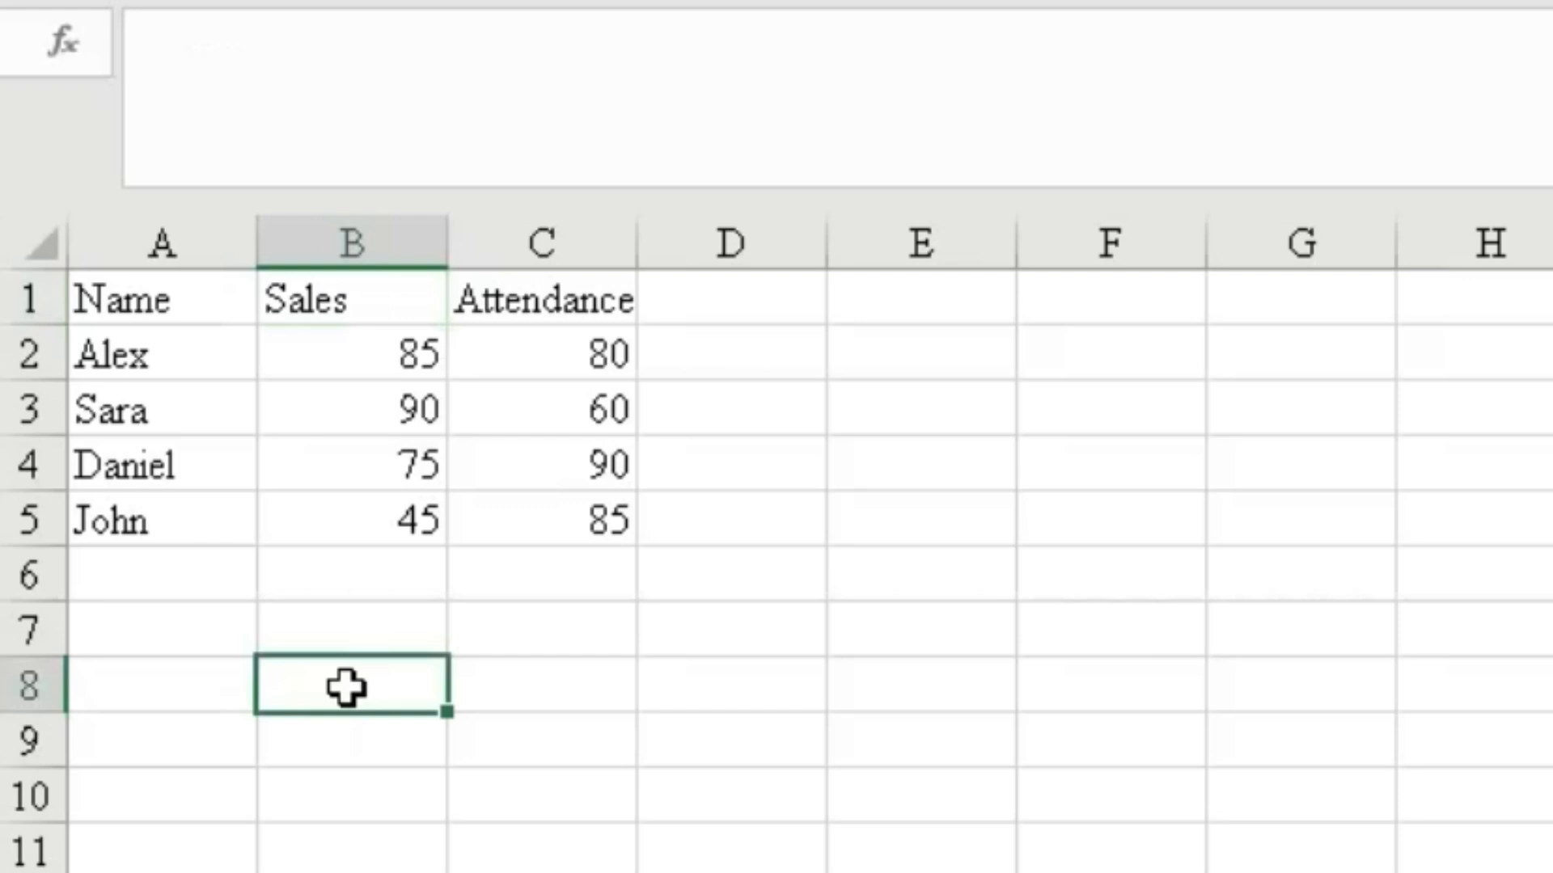
pyautogui.write('=')
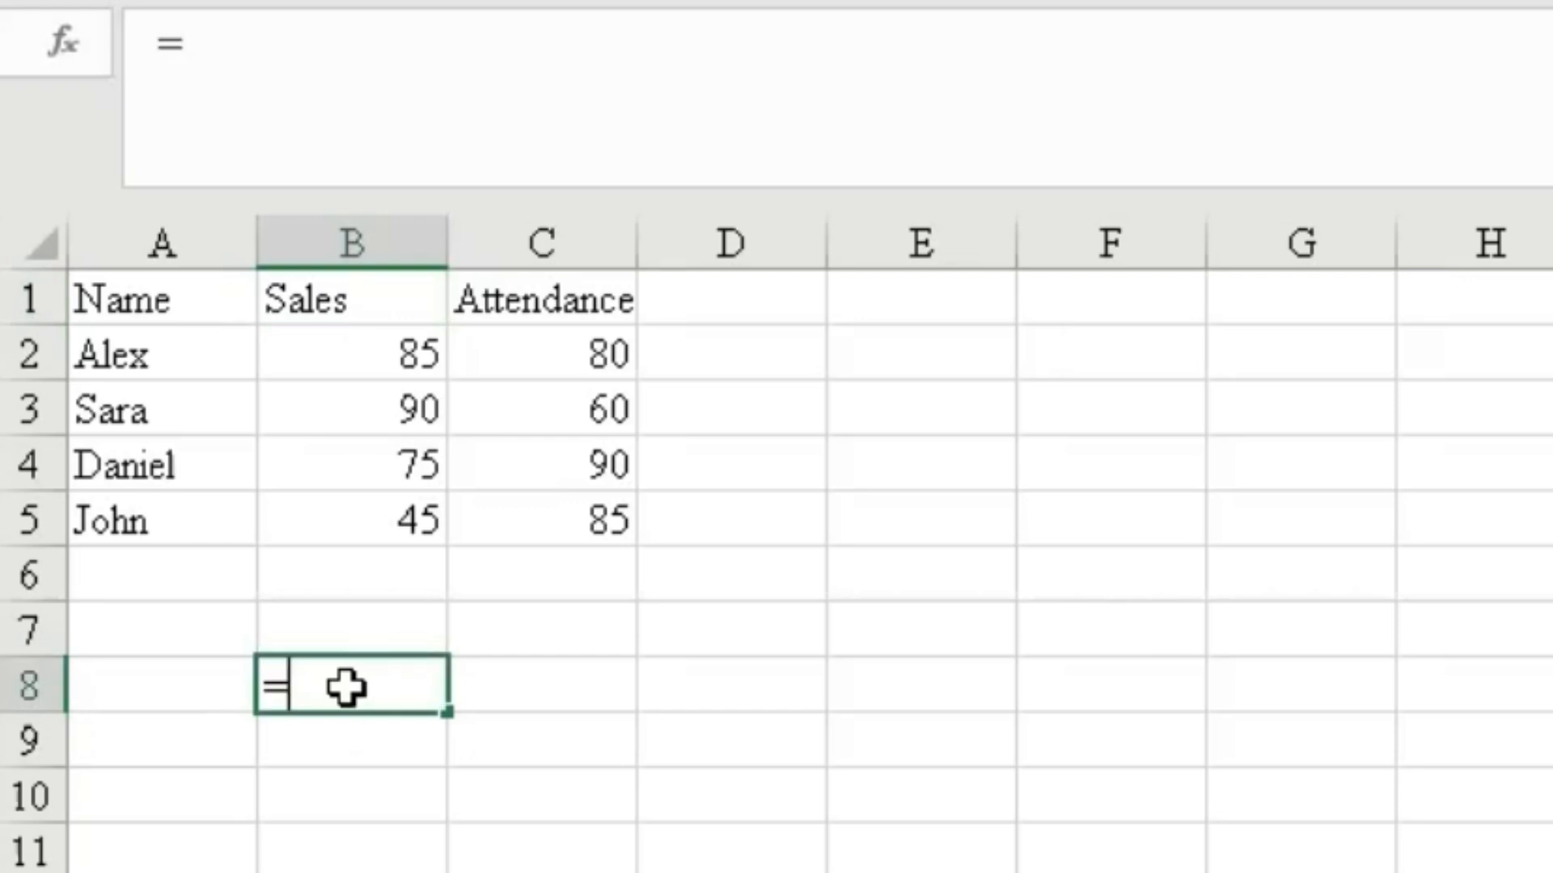
pyautogui.write('coun')
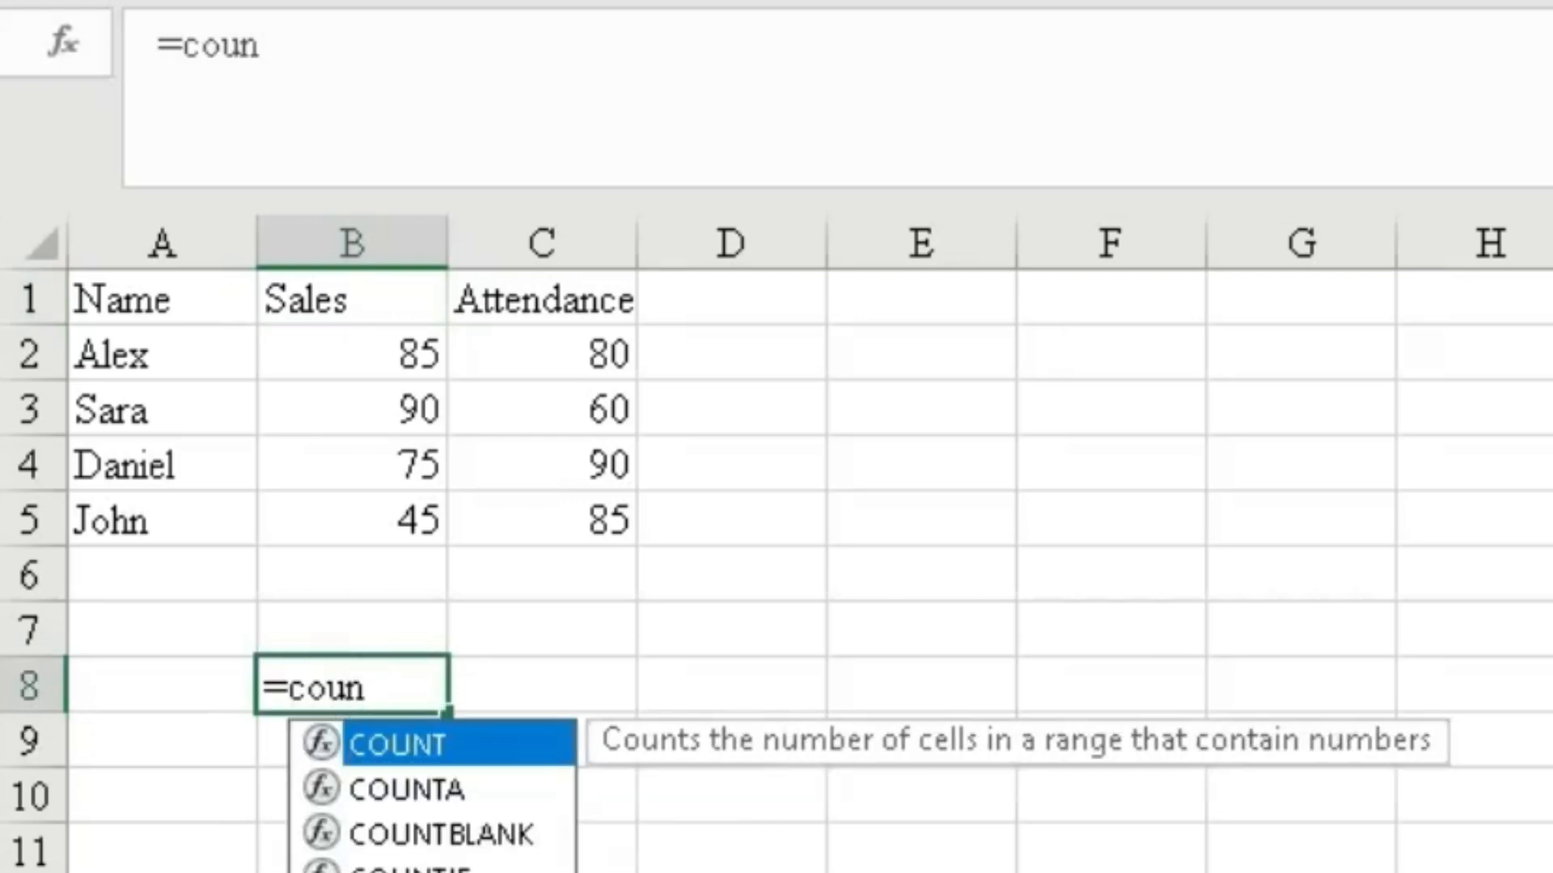
pyautogui.press('Down')
pyautogui.press('Down')
pyautogui.press('Down')
pyautogui.press('Down')
pyautogui.press('Tab')
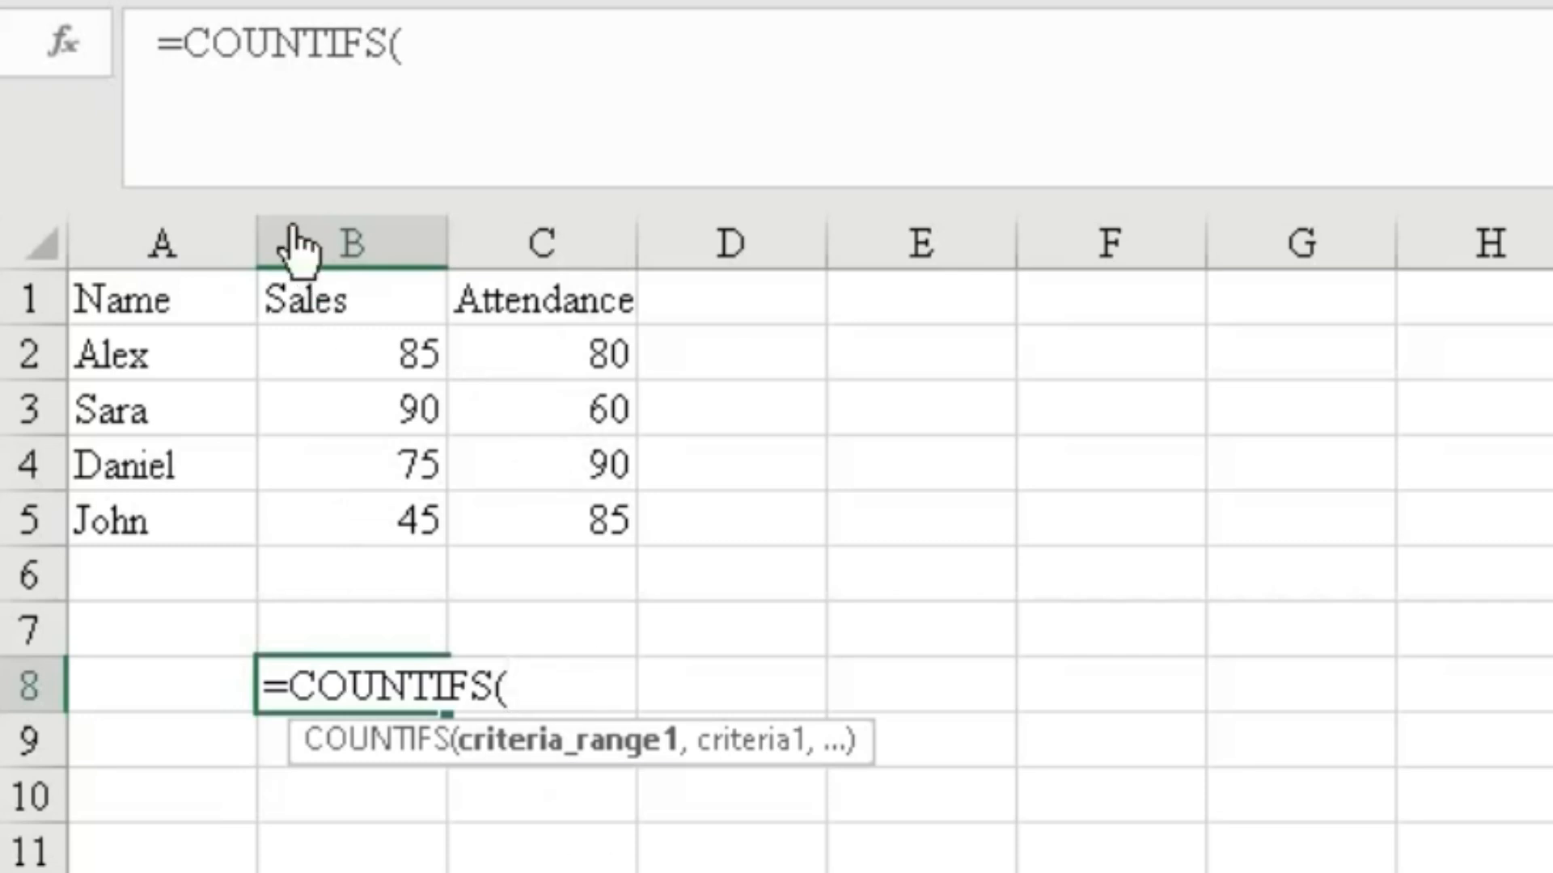
pyautogui.moveTo(396, 374); pyautogui.dragTo(392, 515)
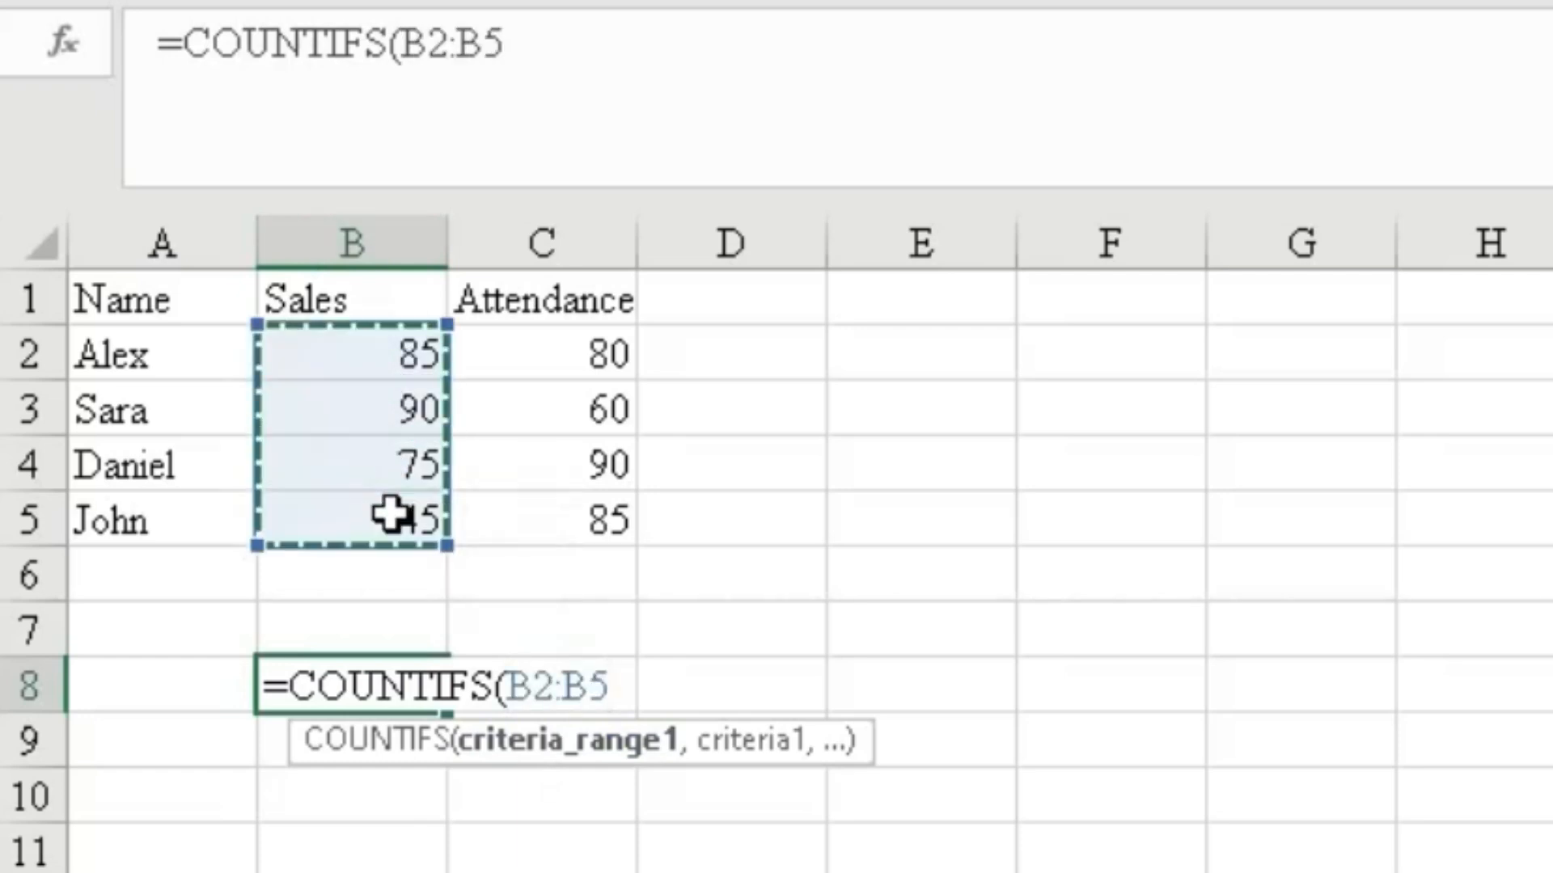
pyautogui.write(',')
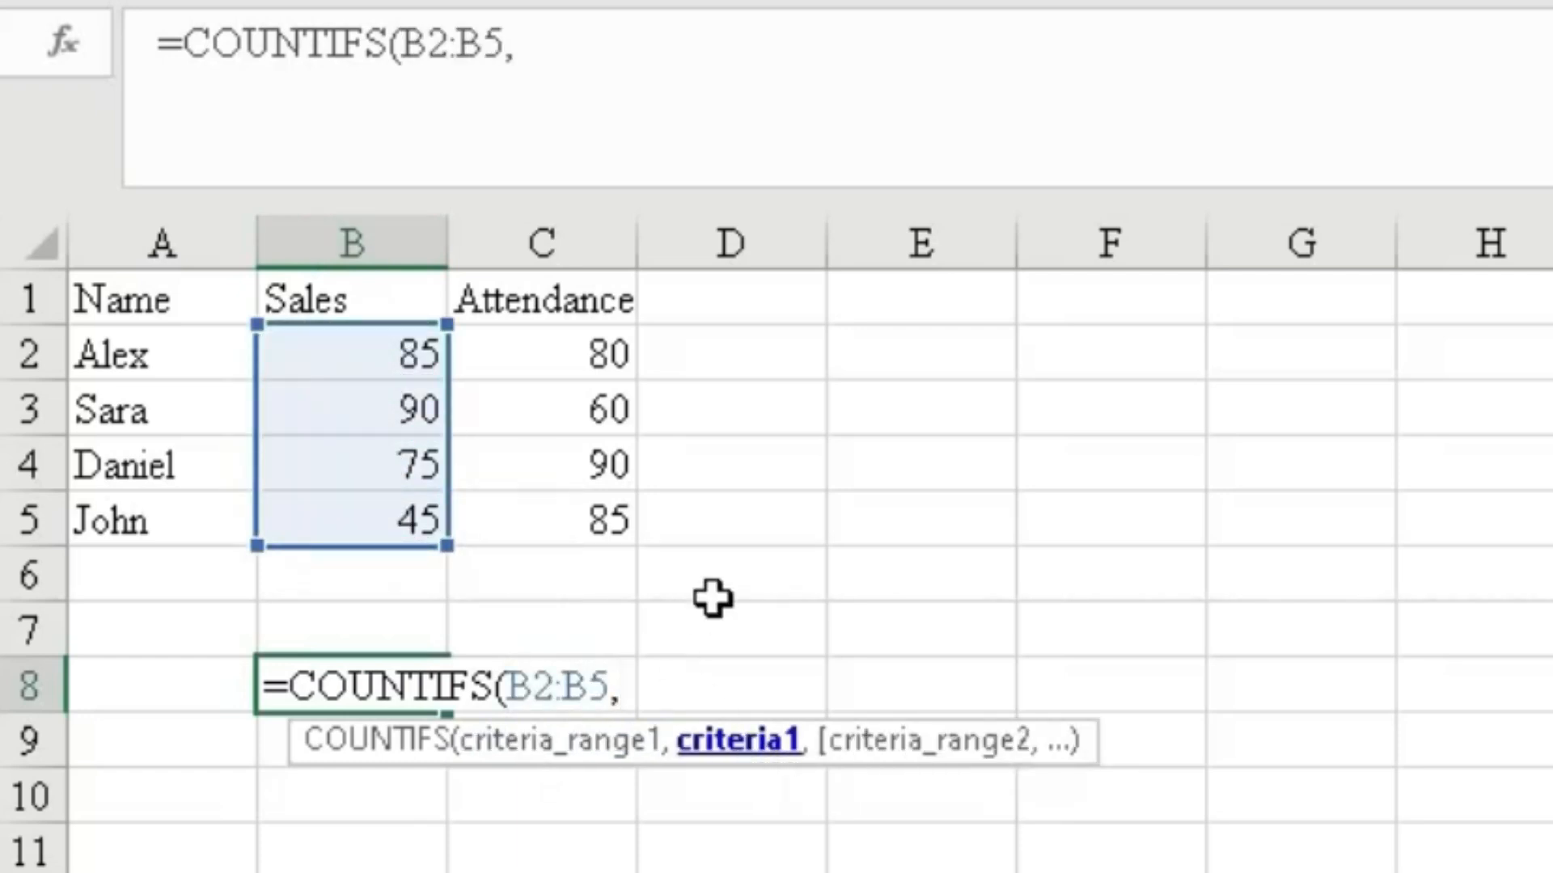
pyautogui.write('"')
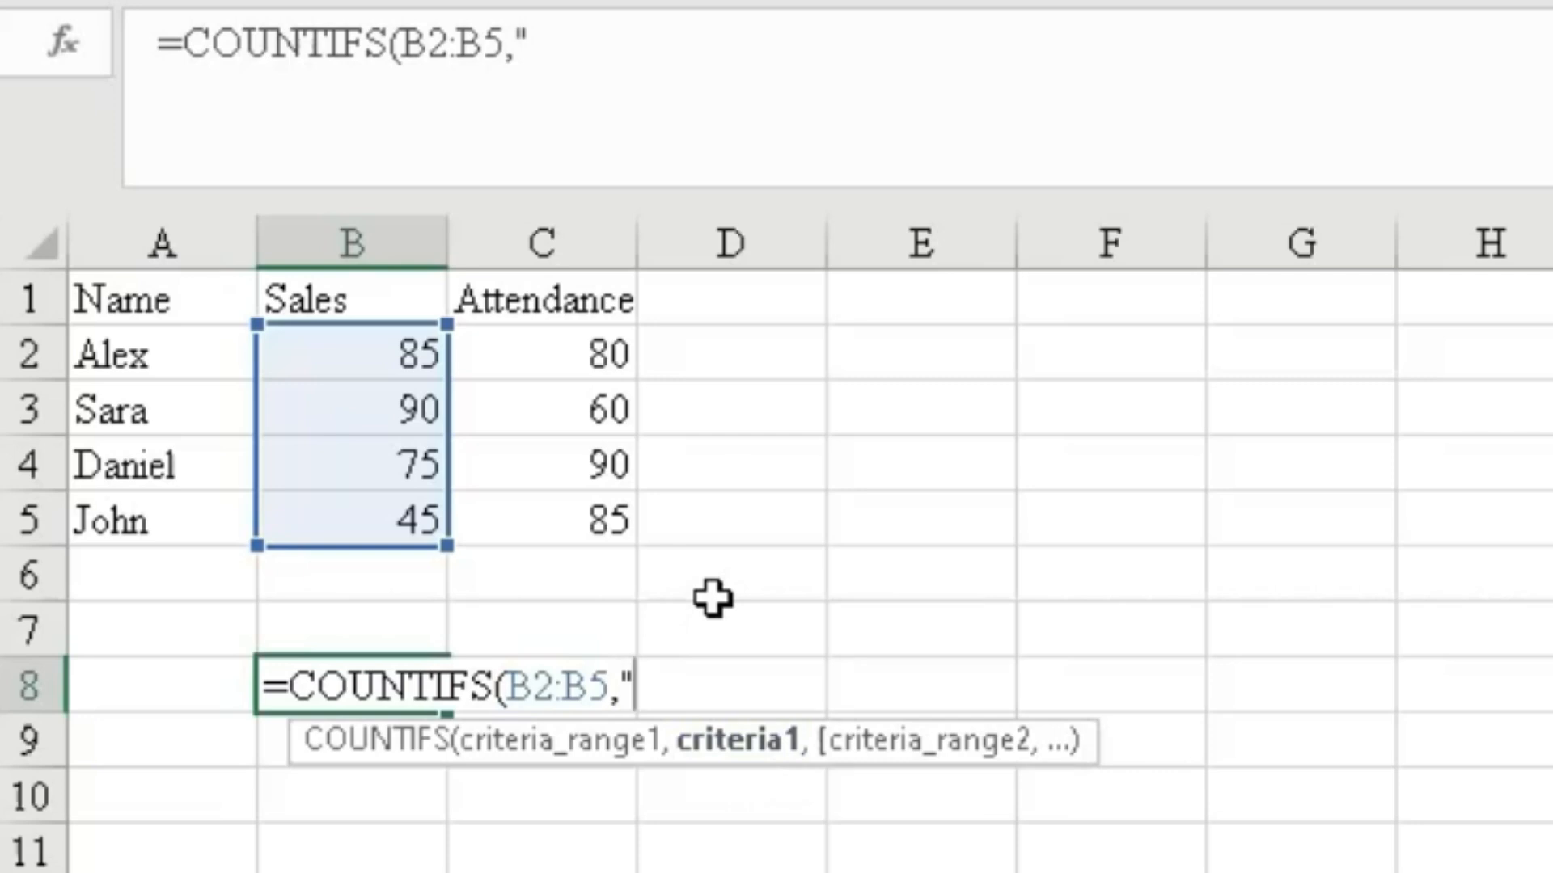
pyautogui.write('>50')
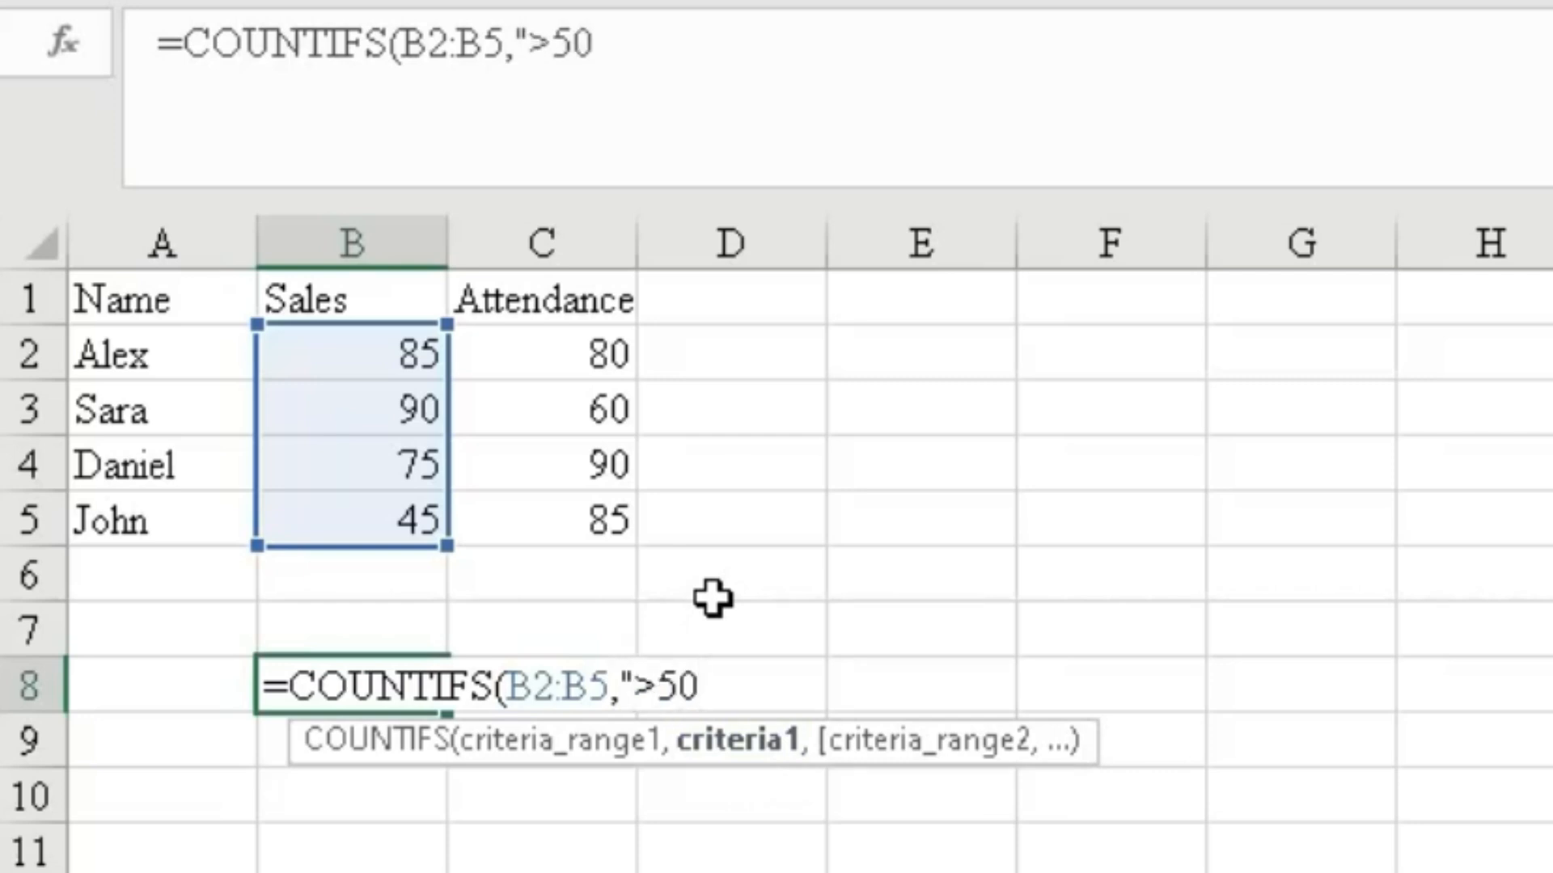
pyautogui.write('",')
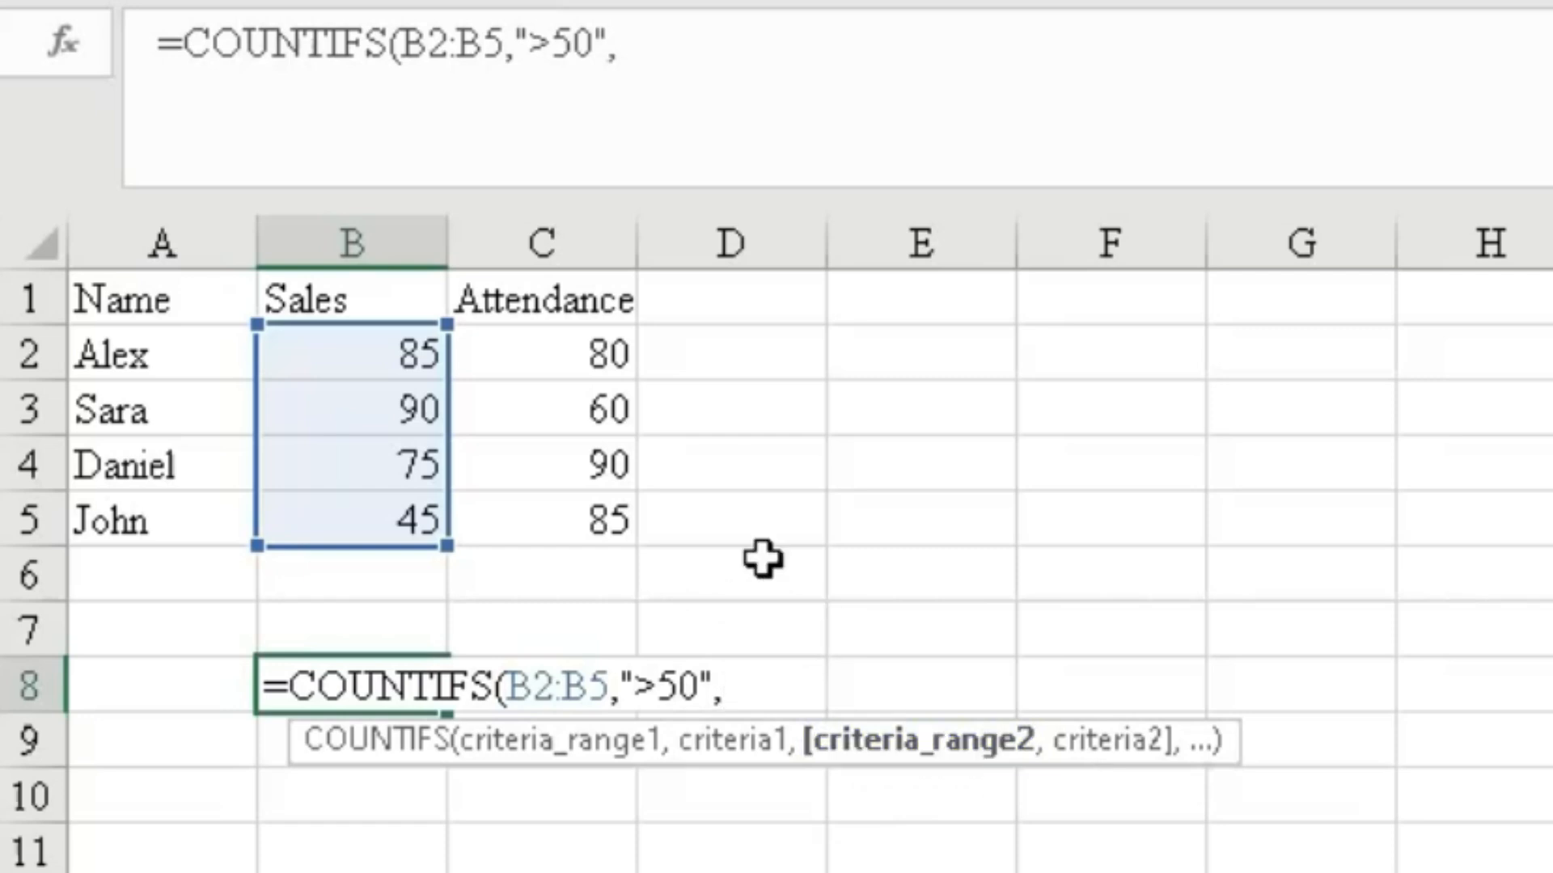
# Add C2:C5 with criterion ">=80" as the second condition and complete the COUNTIFS formula.
pyautogui.moveTo(575, 343); pyautogui.dragTo(577, 513)
pyautogui.write(',')
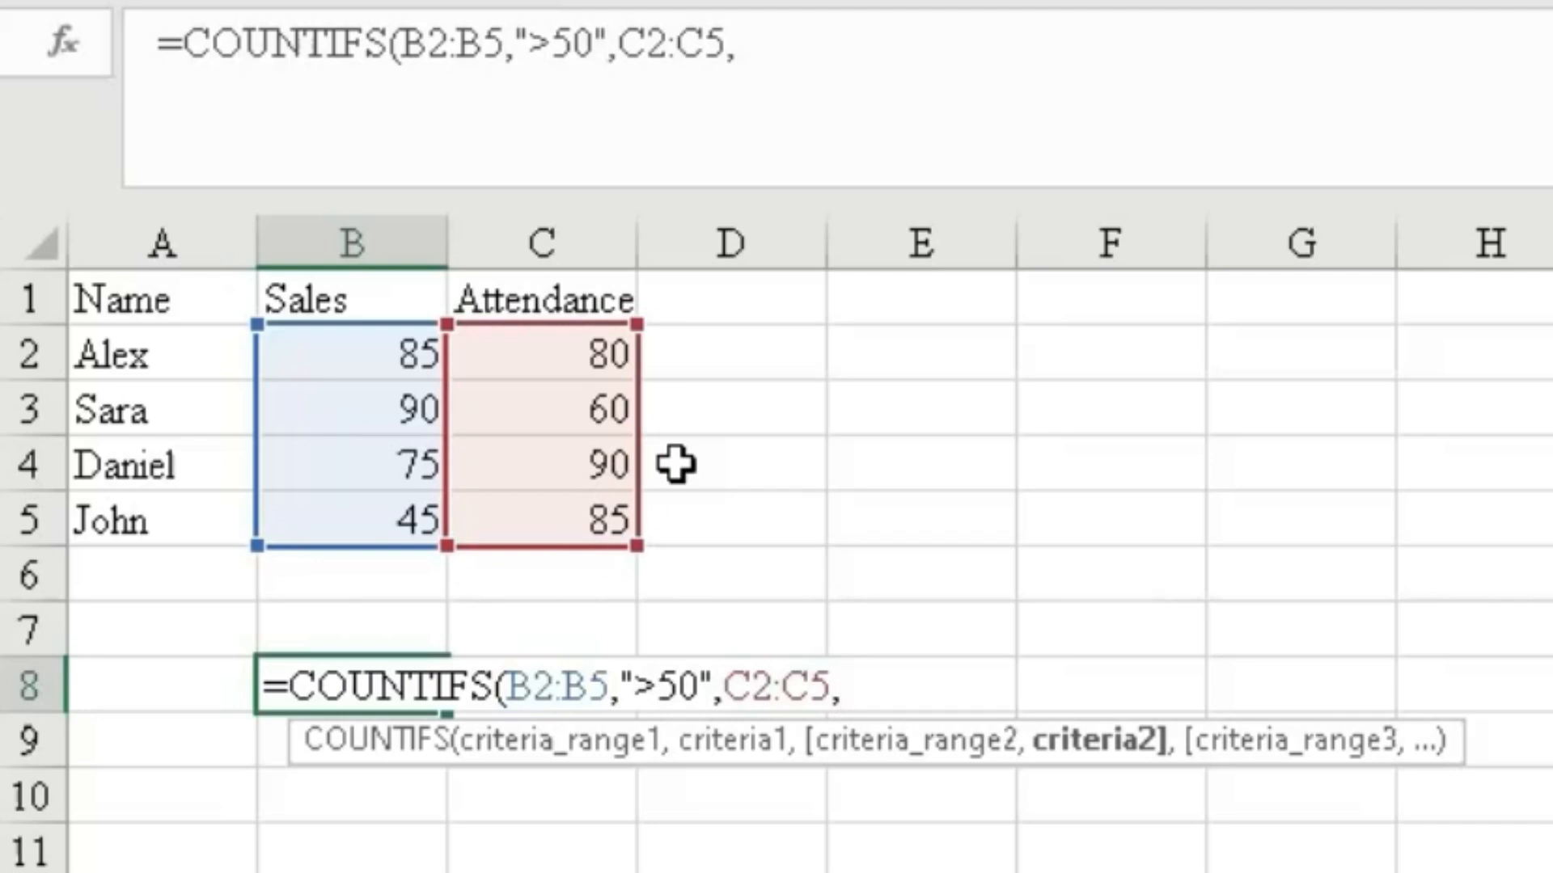
pyautogui.write('">')
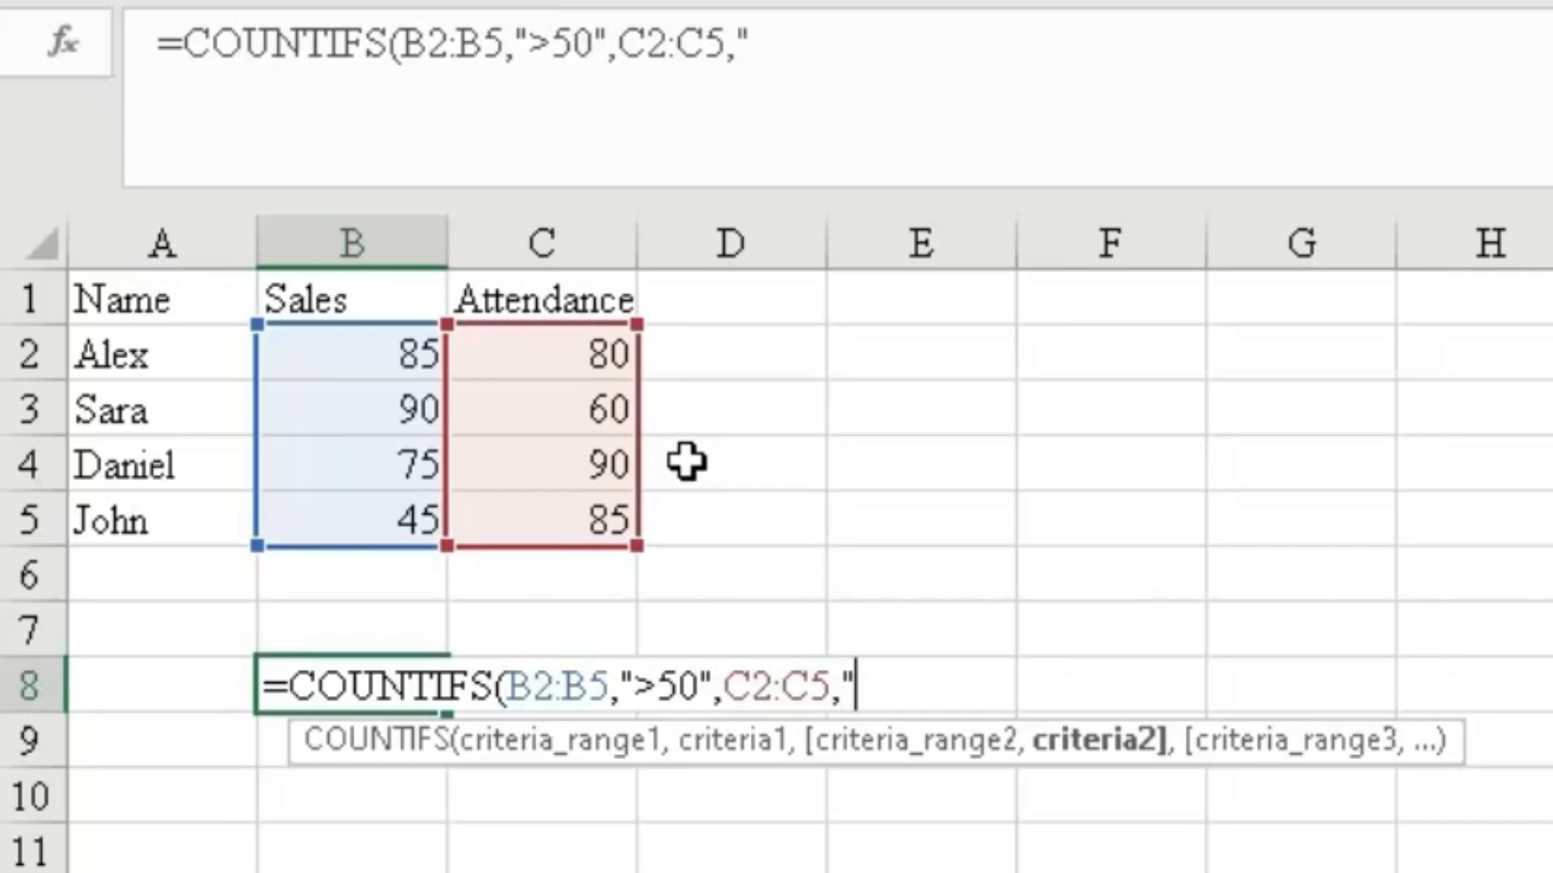
pyautogui.write('80')
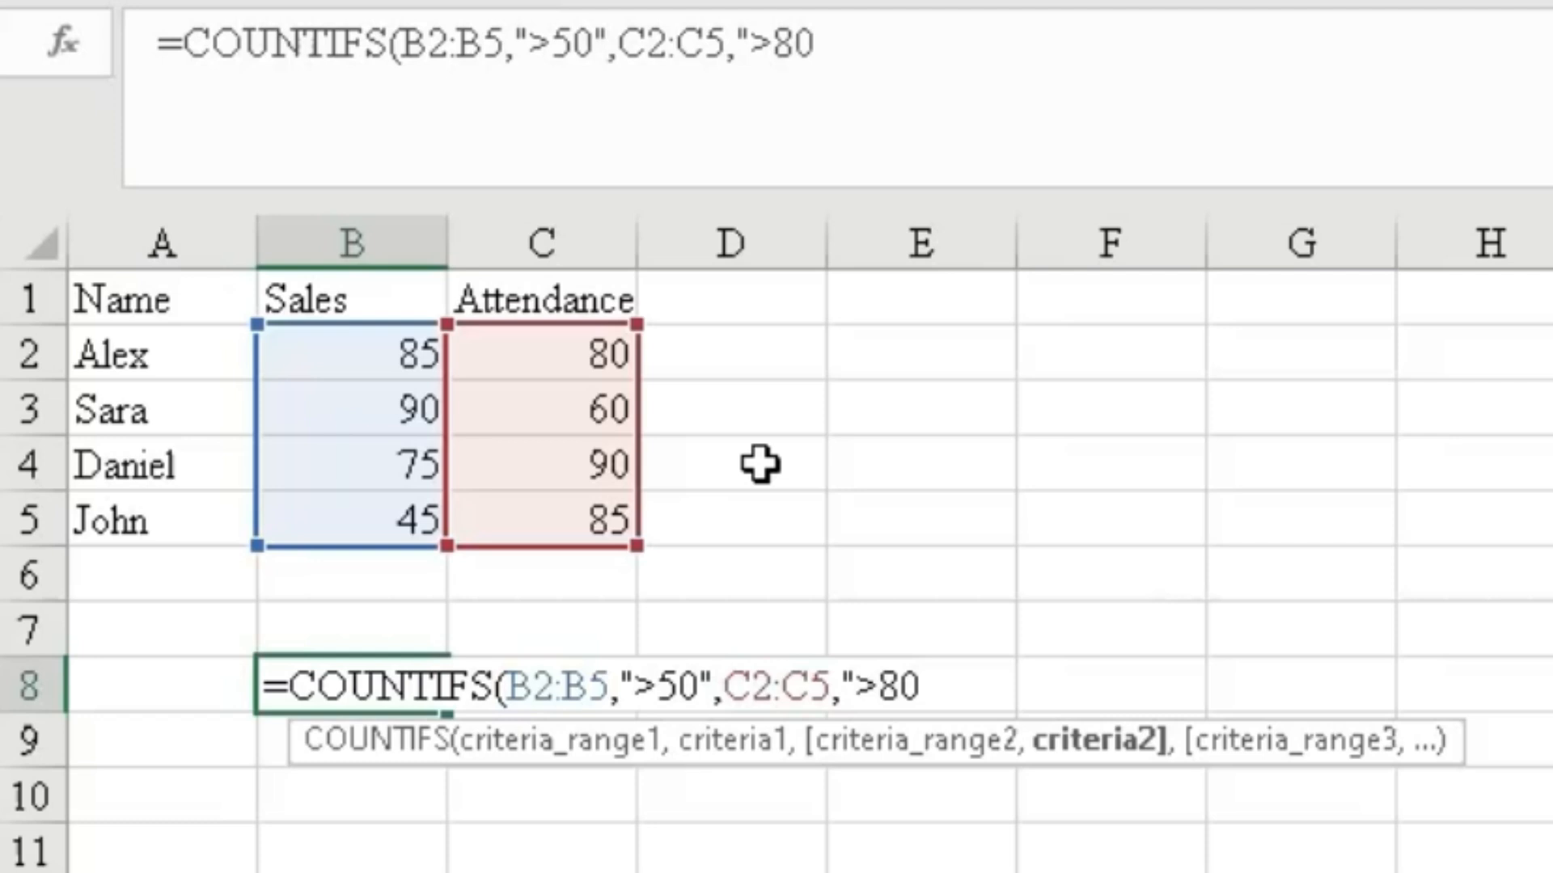
pyautogui.press('BackSpace')
pyautogui.press('BackSpace')
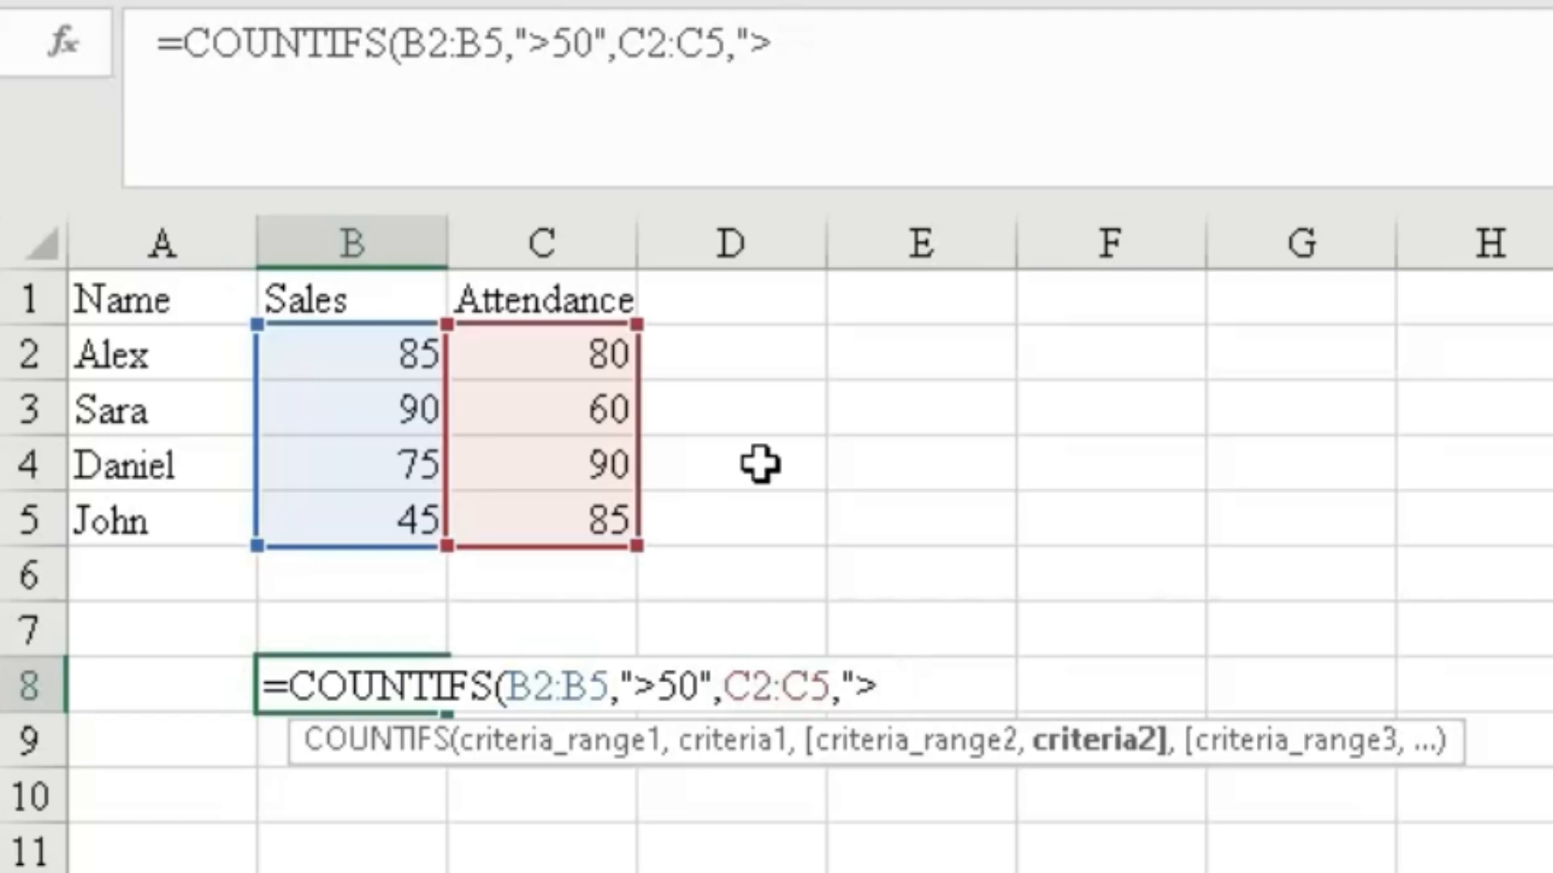
pyautogui.write('=80"')
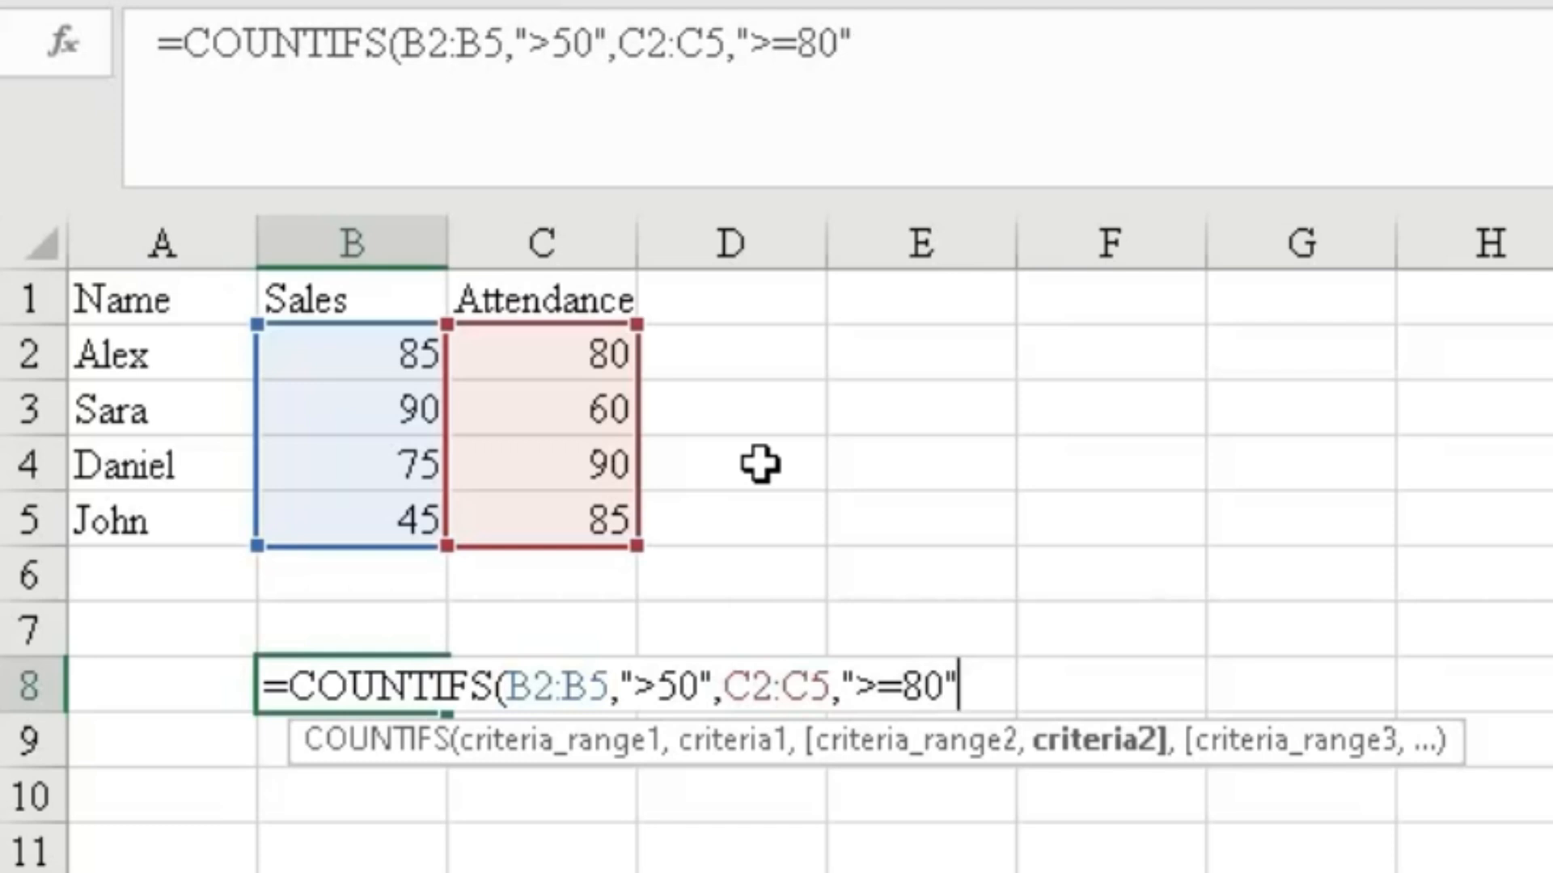
pyautogui.write(')')
pyautogui.press('Return')
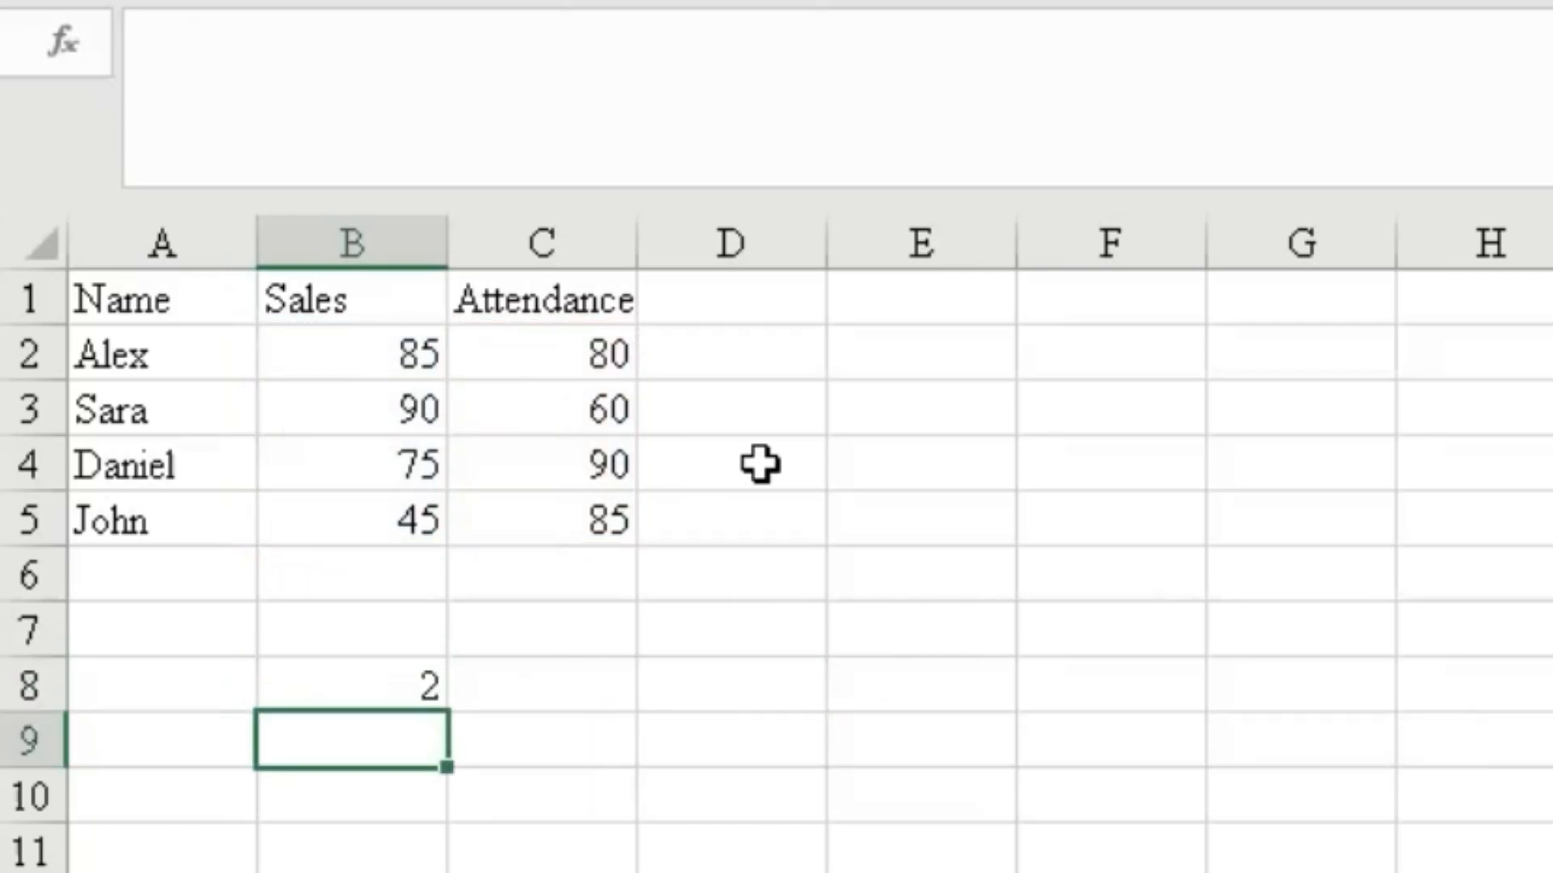
# Review the COUNTIFS formula in B8 against the sales values in B2:B4.
pyautogui.click(413, 680)
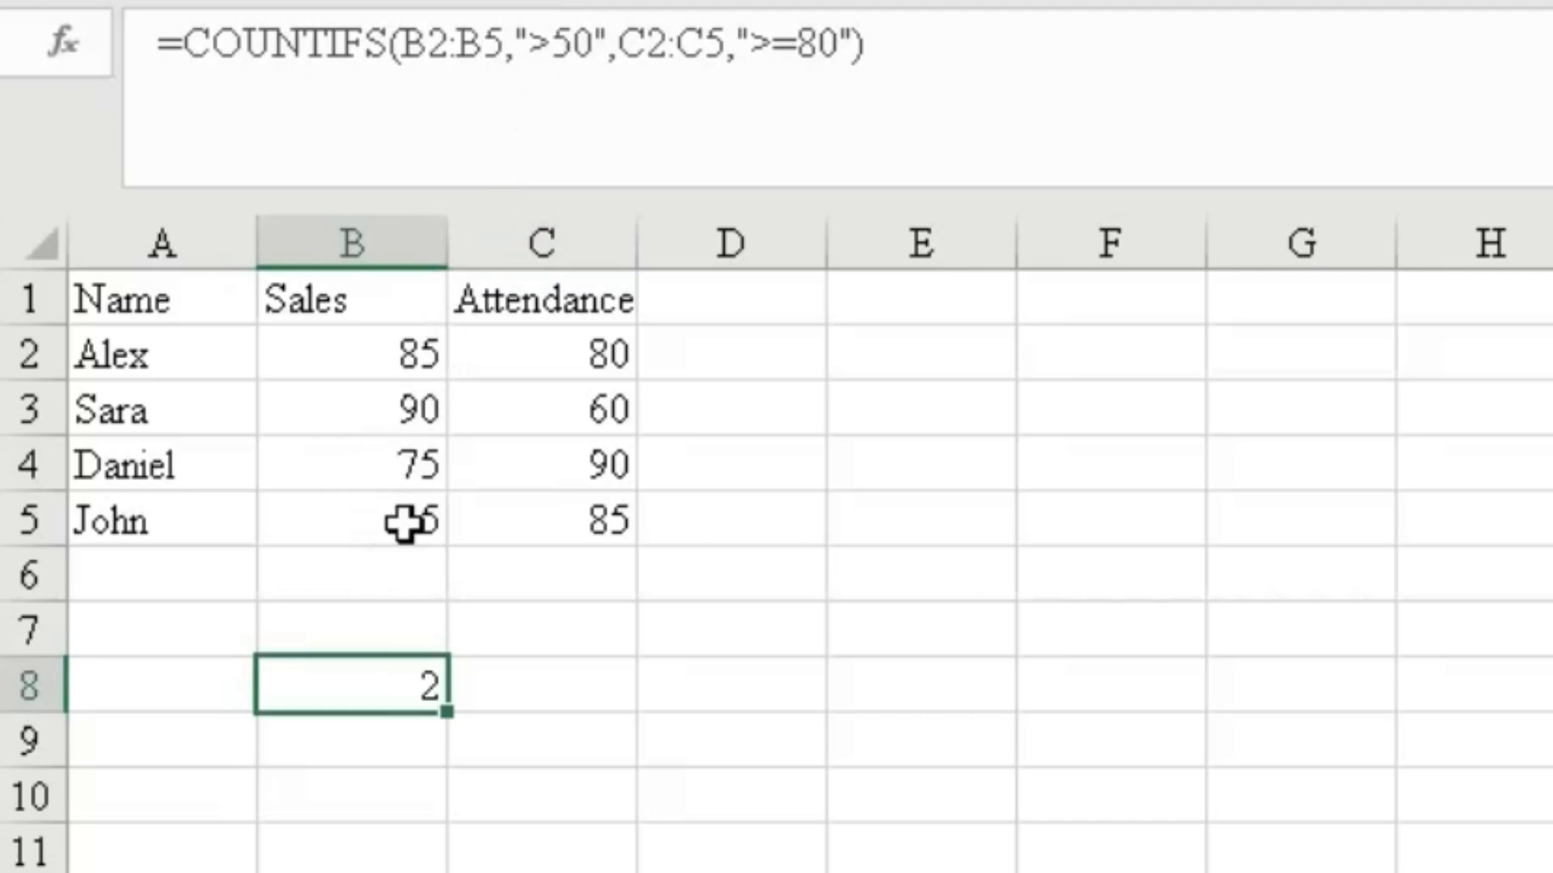
pyautogui.click(429, 343)
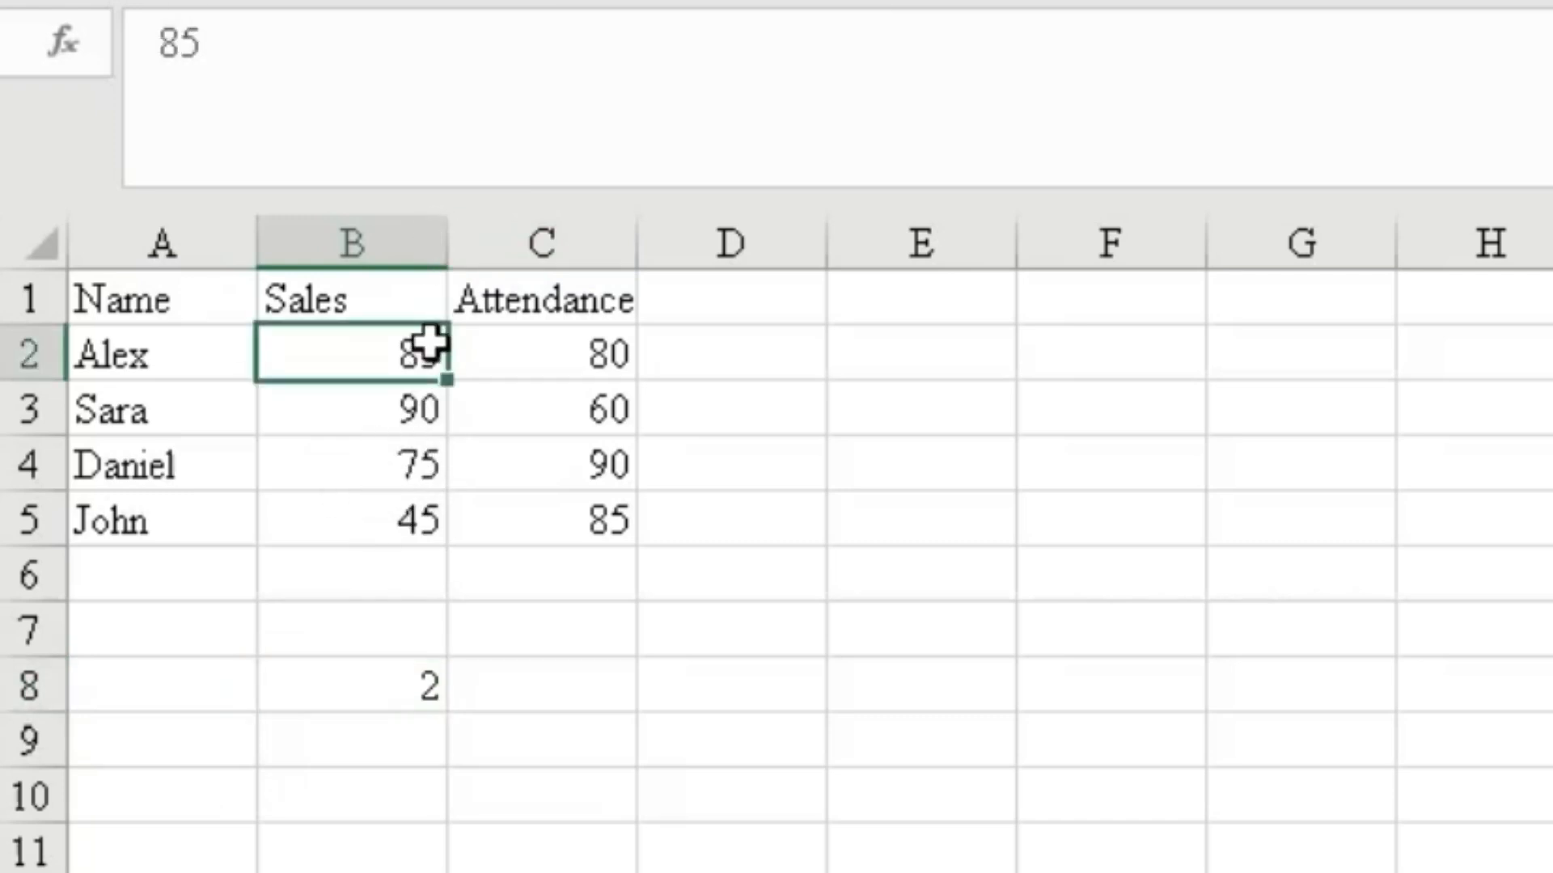
pyautogui.moveTo(429, 344); pyautogui.dragTo(420, 465)
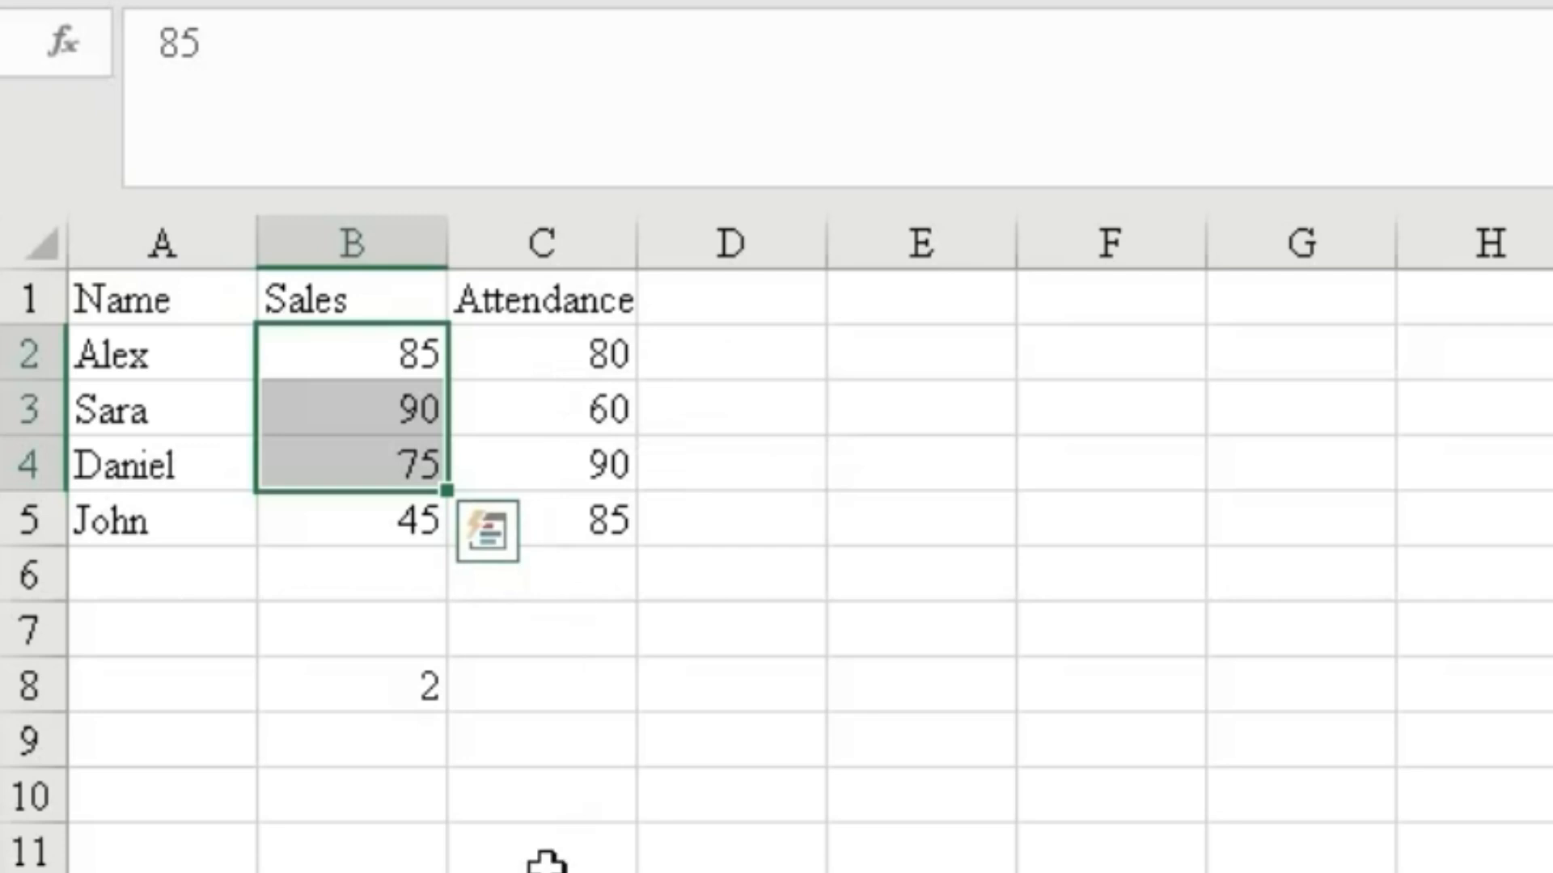
pyautogui.click(404, 686)
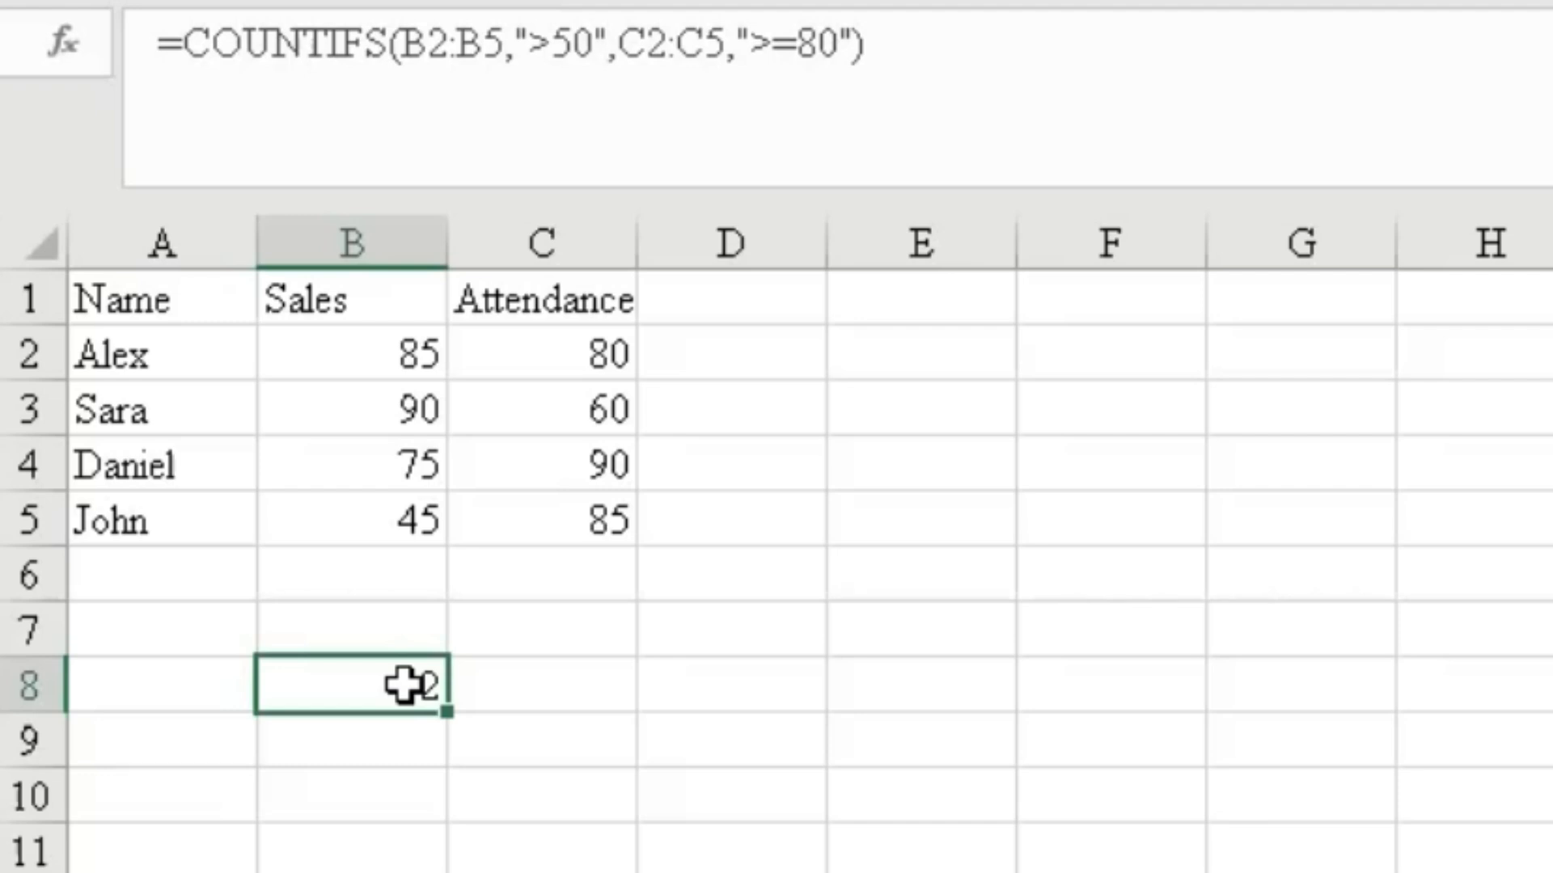
# Switch to the text sheet and enter =LEFT(C1,2) in B4 to extract the first two characters of C1.
pyautogui.click(922, 870)
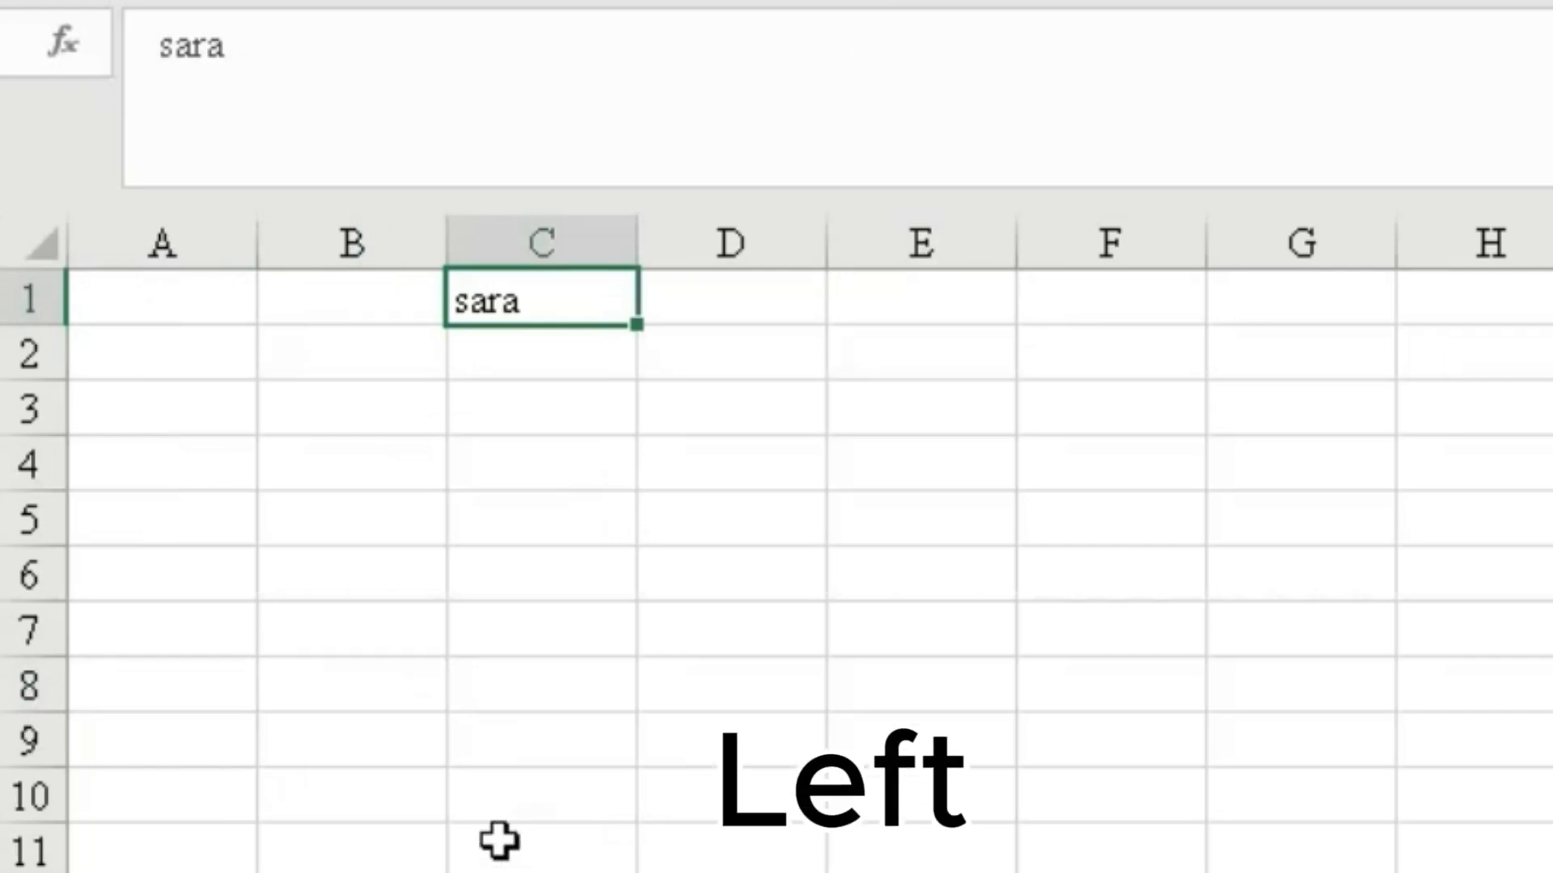
pyautogui.click(487, 486)
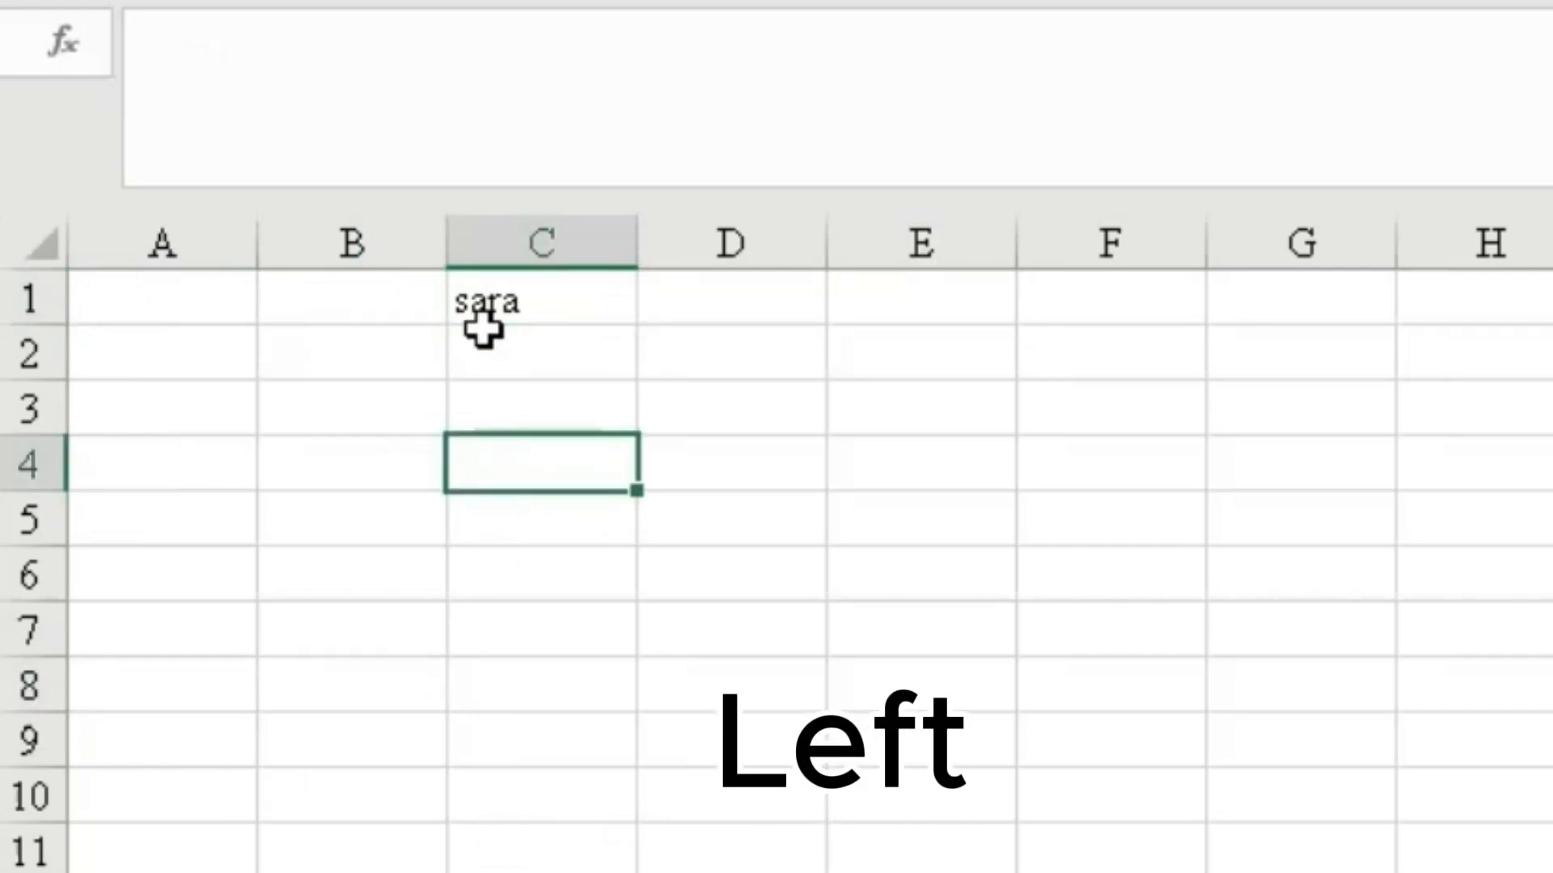
pyautogui.click(344, 459)
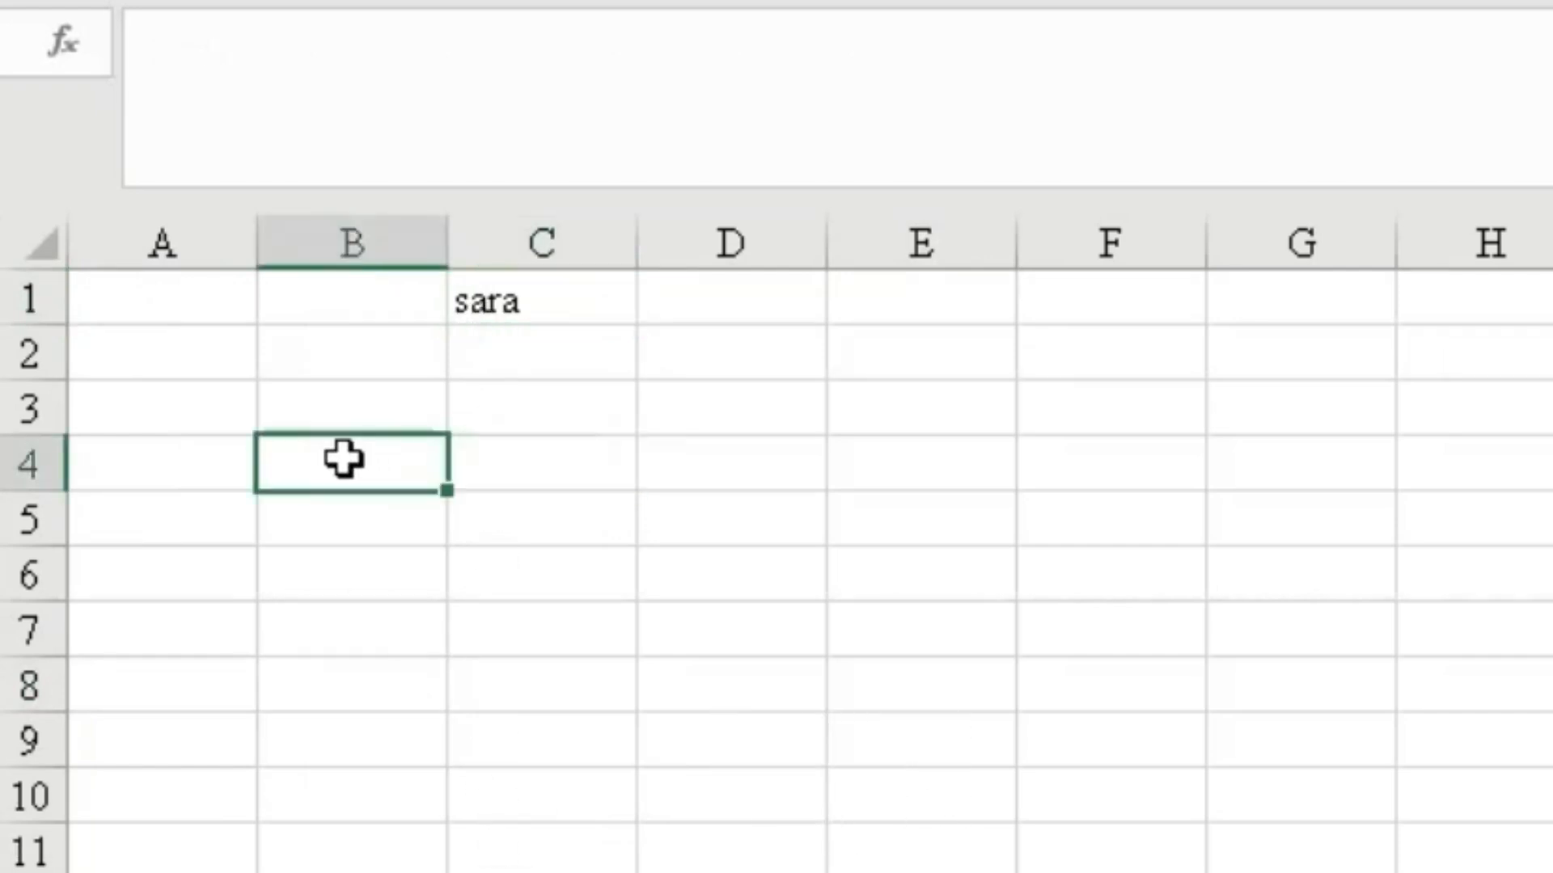
pyautogui.write('=')
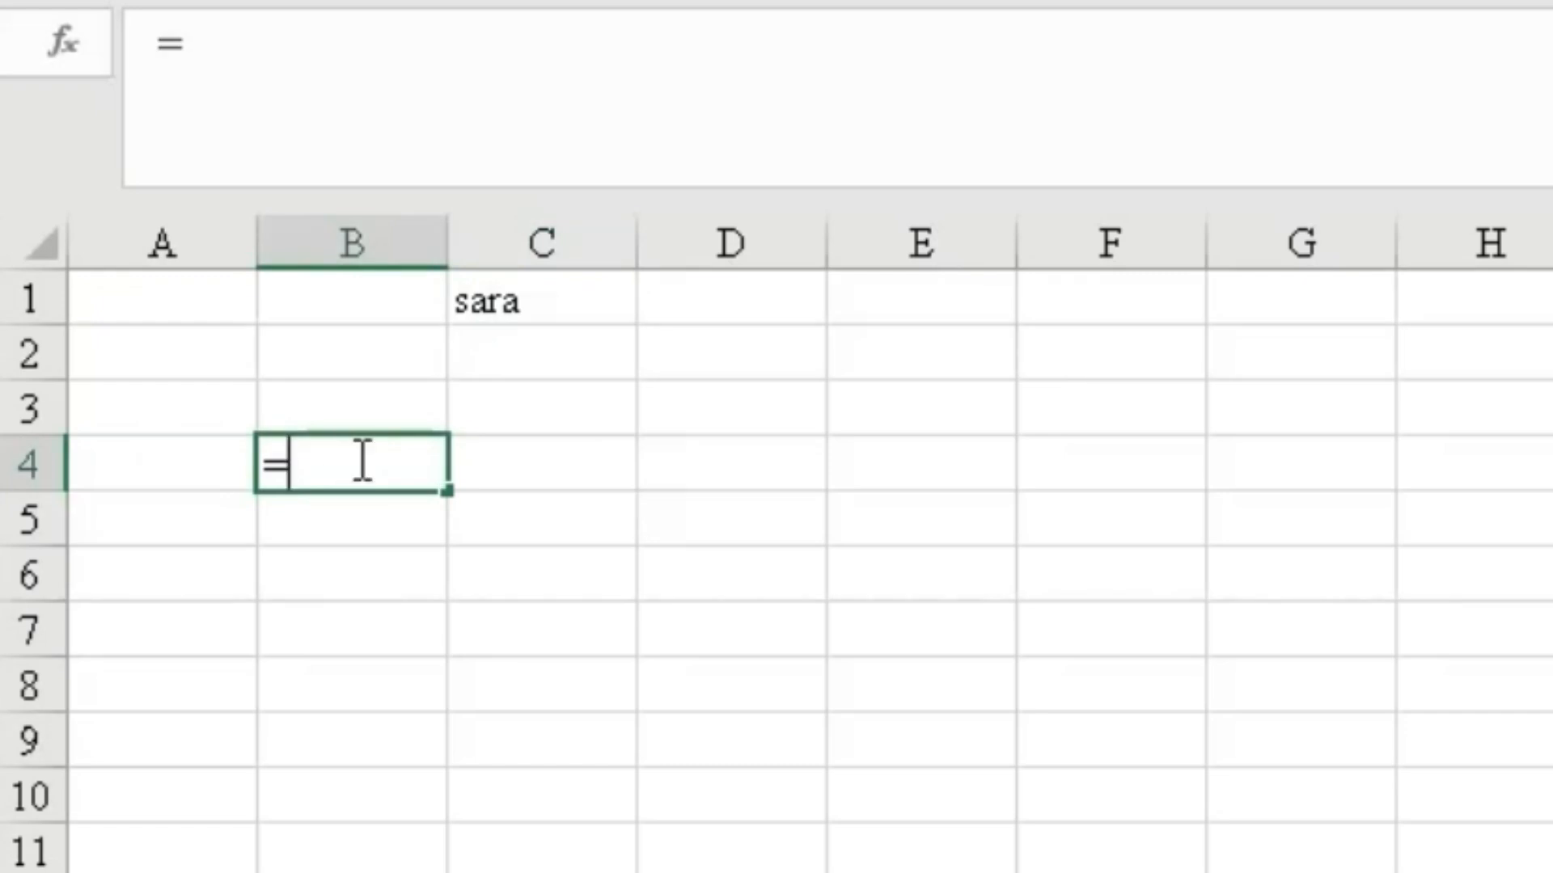
pyautogui.write('1ef')
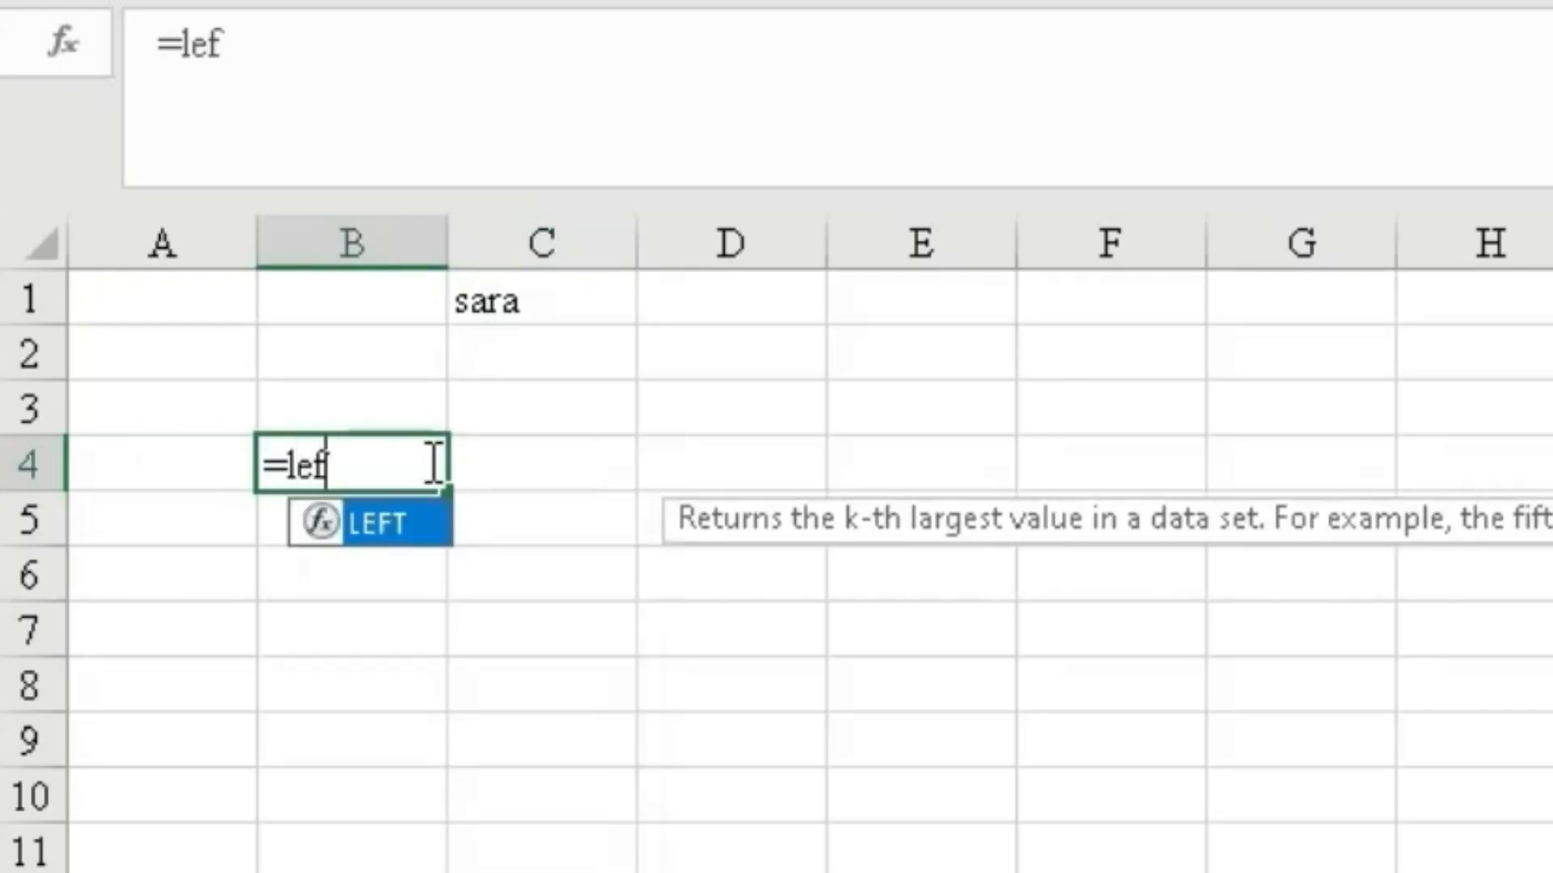
pyautogui.doubleClick(321, 513)
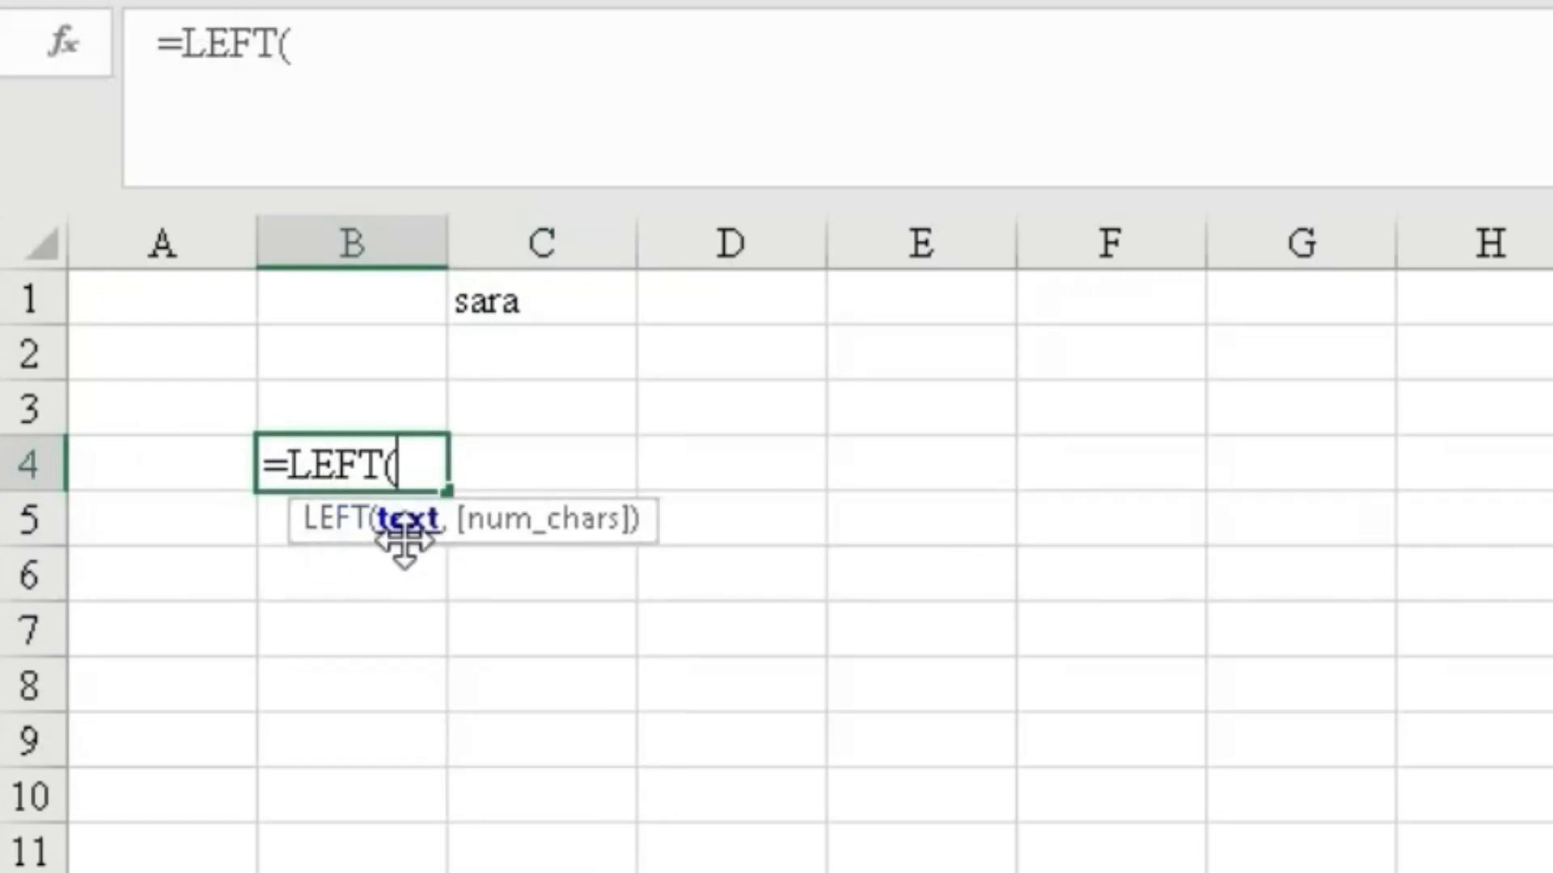
pyautogui.click(520, 310)
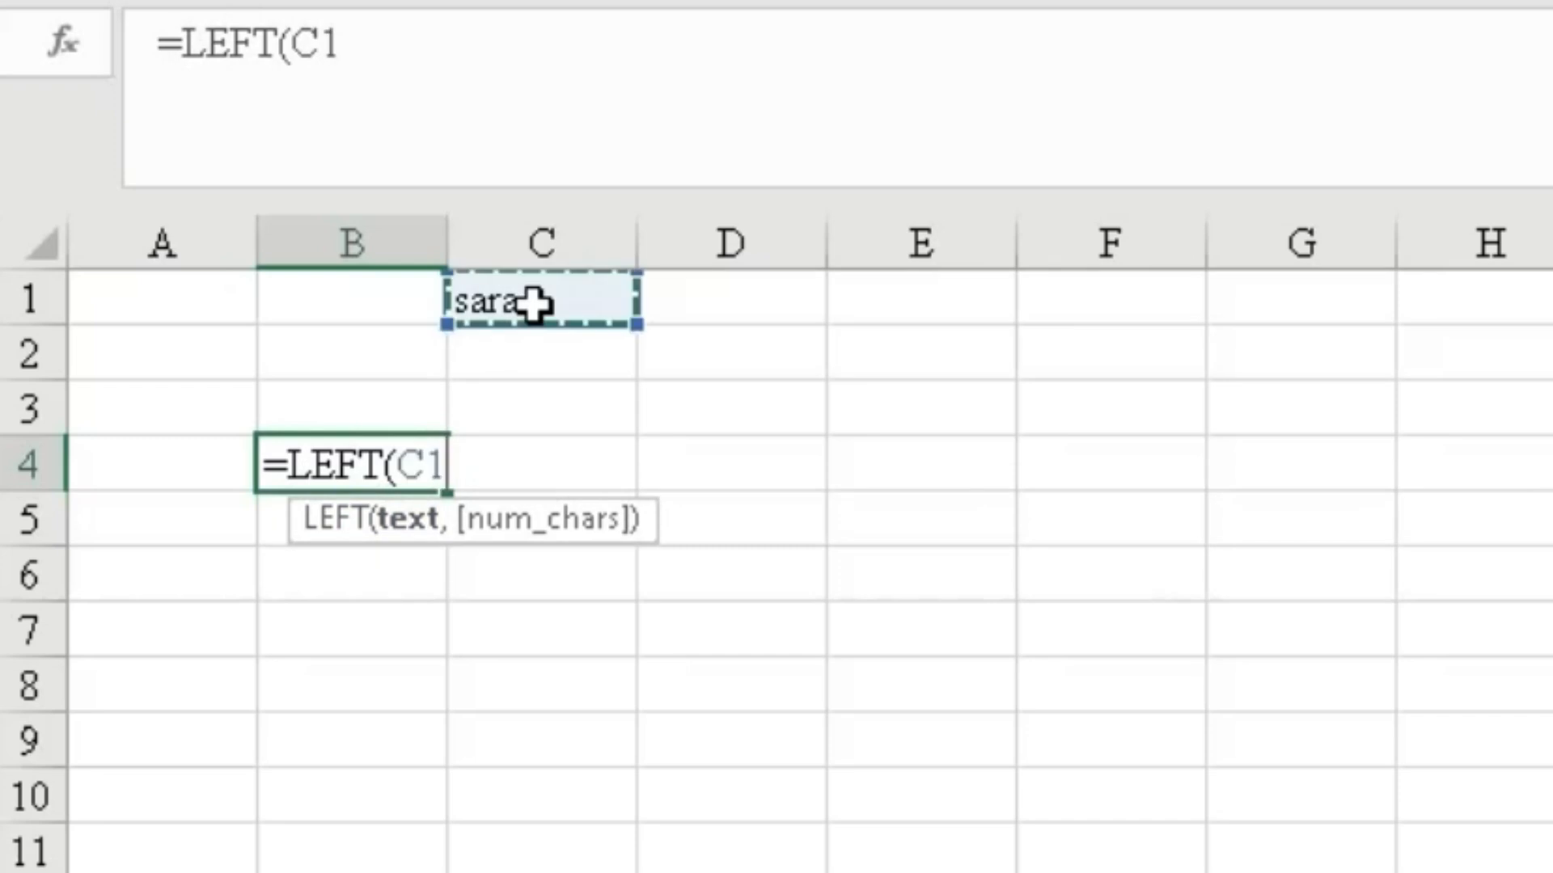
pyautogui.write(',')
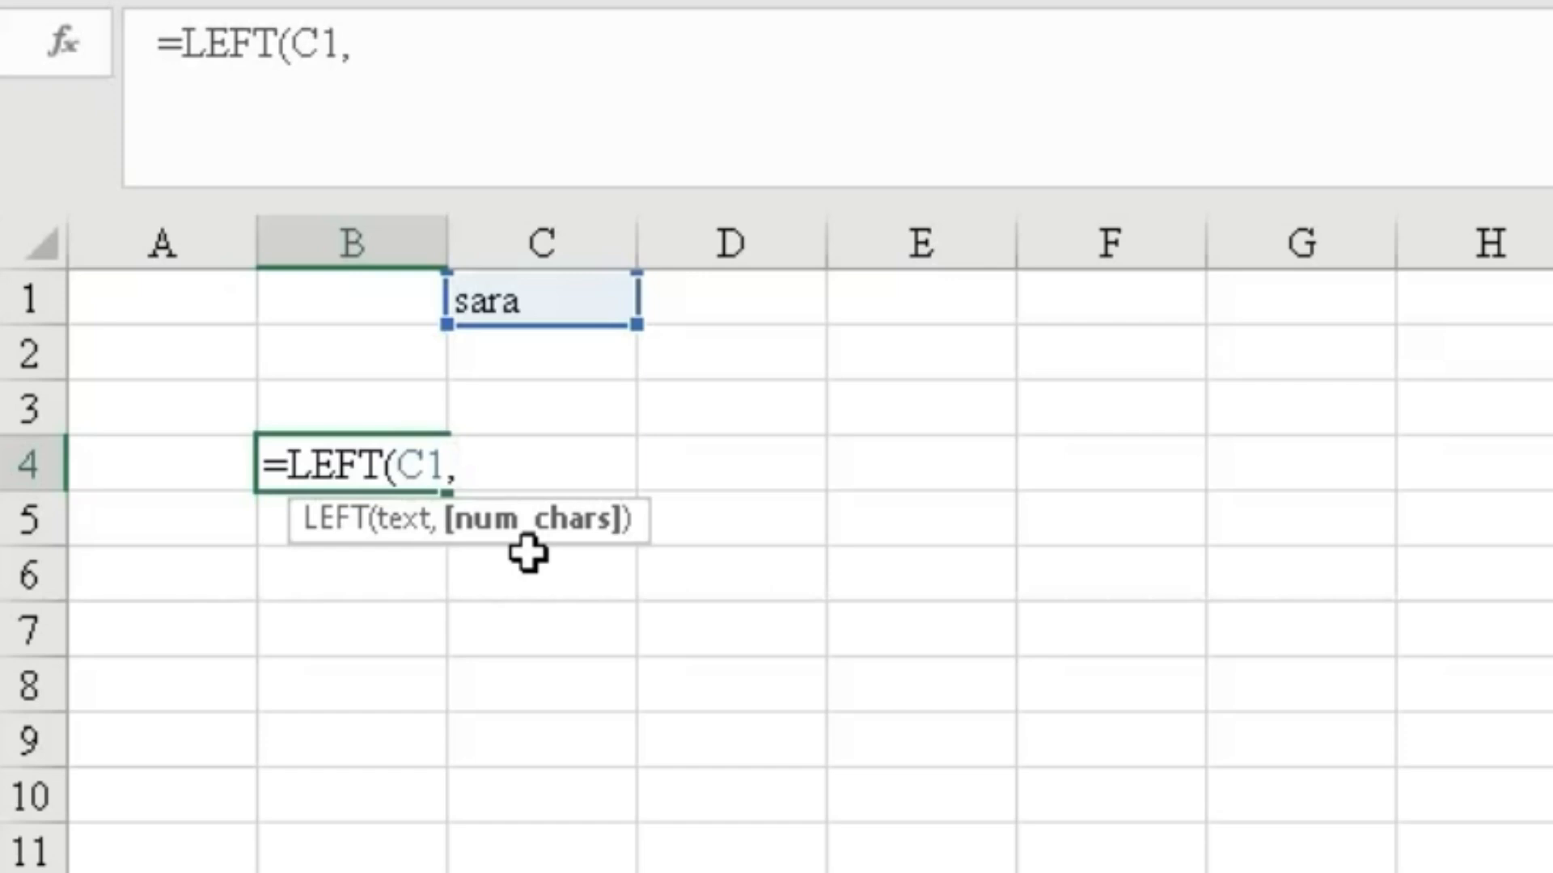
pyautogui.write('2)')
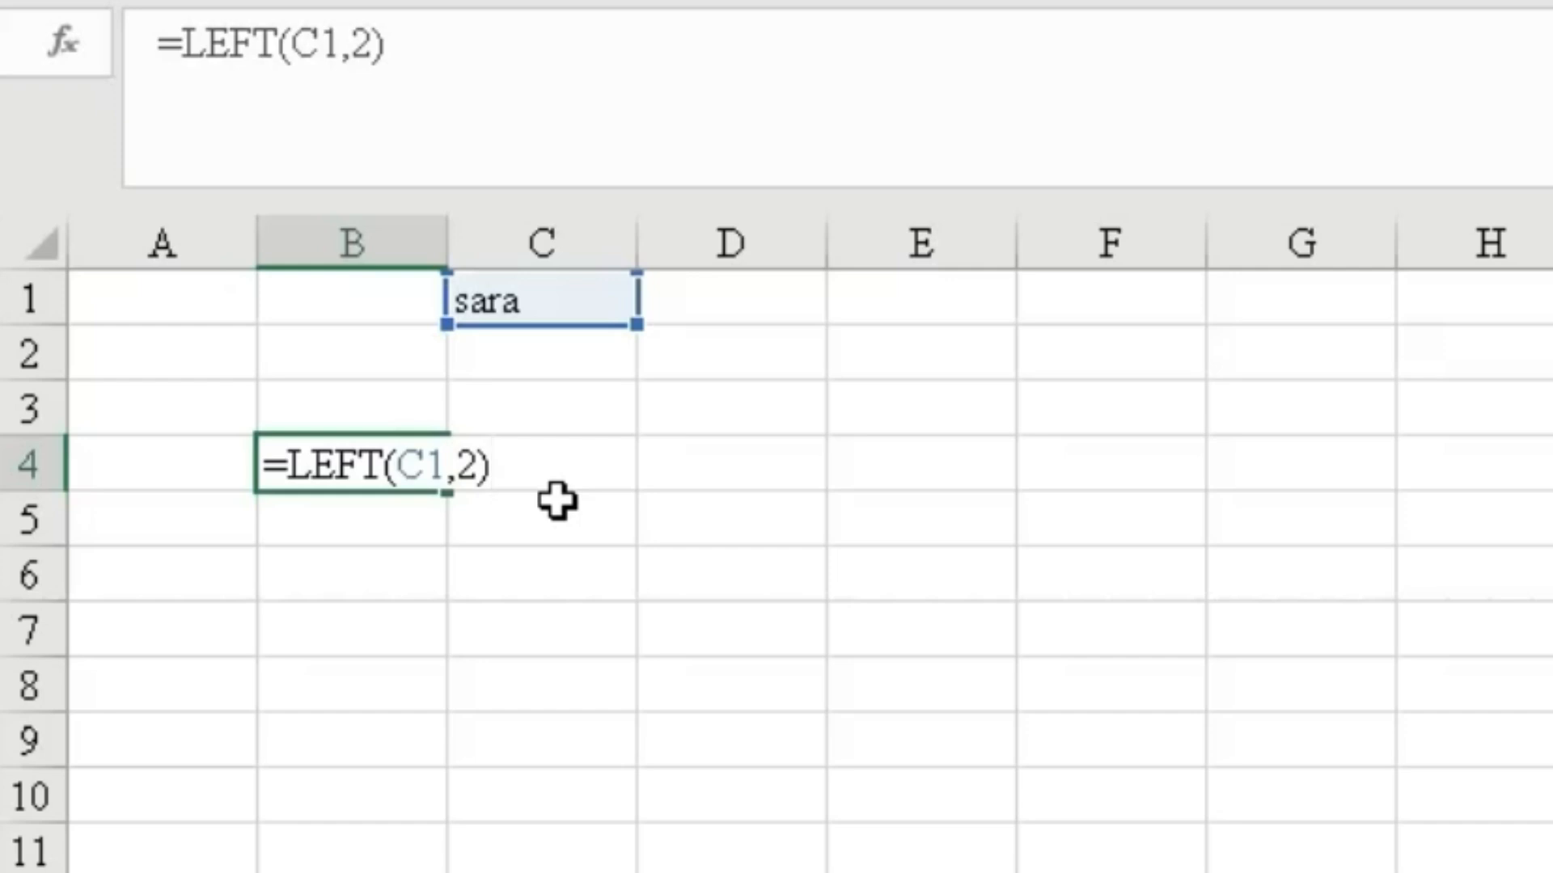
pyautogui.press('Return')
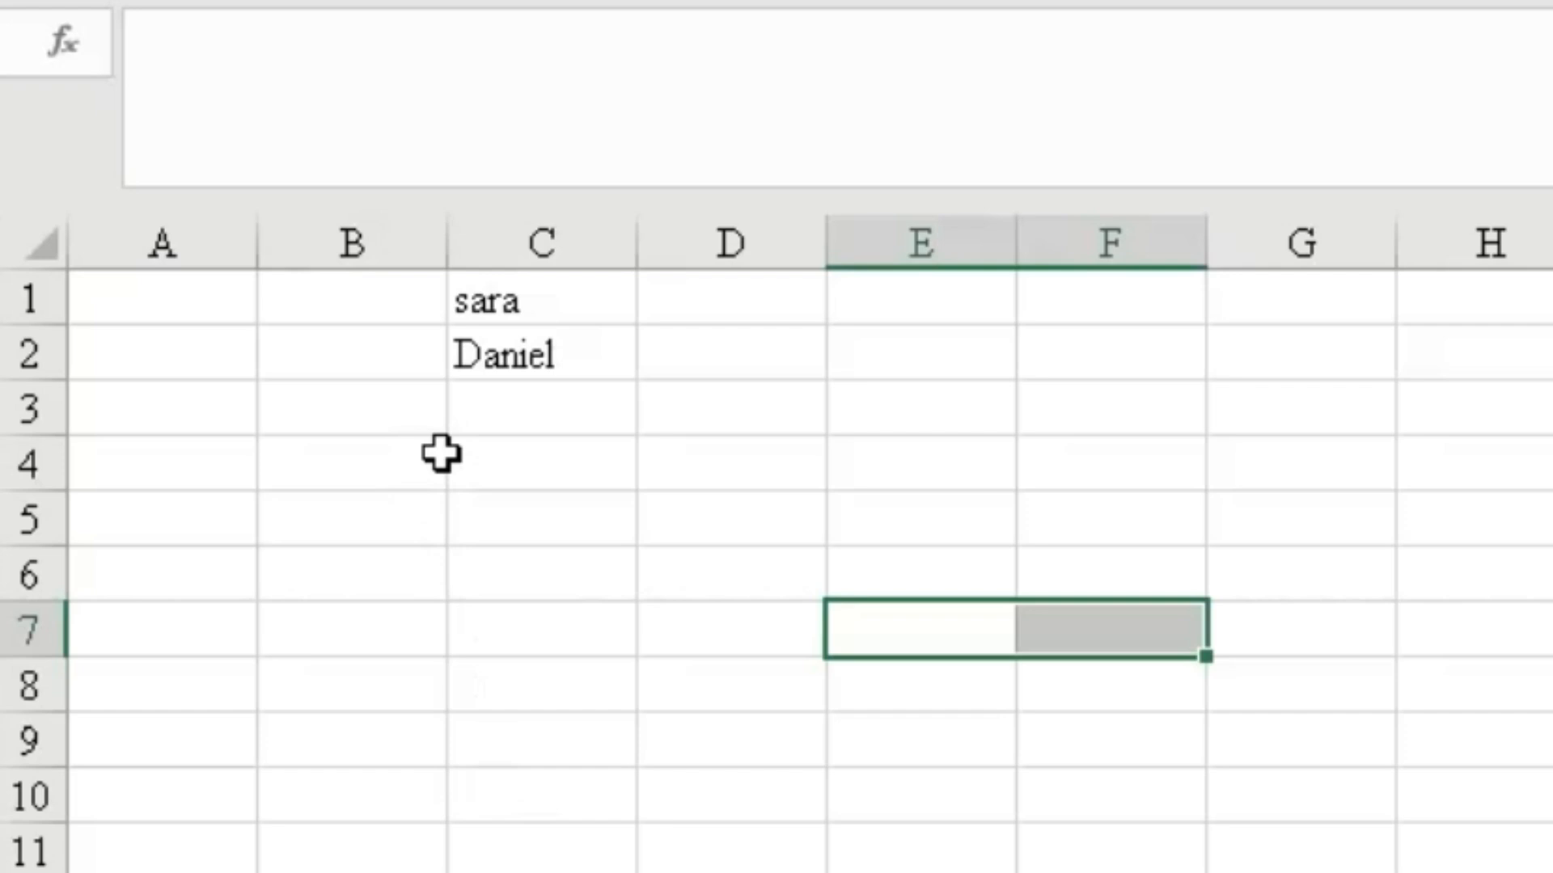
# Enter =RIGHT(C2,3) in B4 to extract the last three characters of C2, then reselect B4.
pyautogui.click(370, 462)
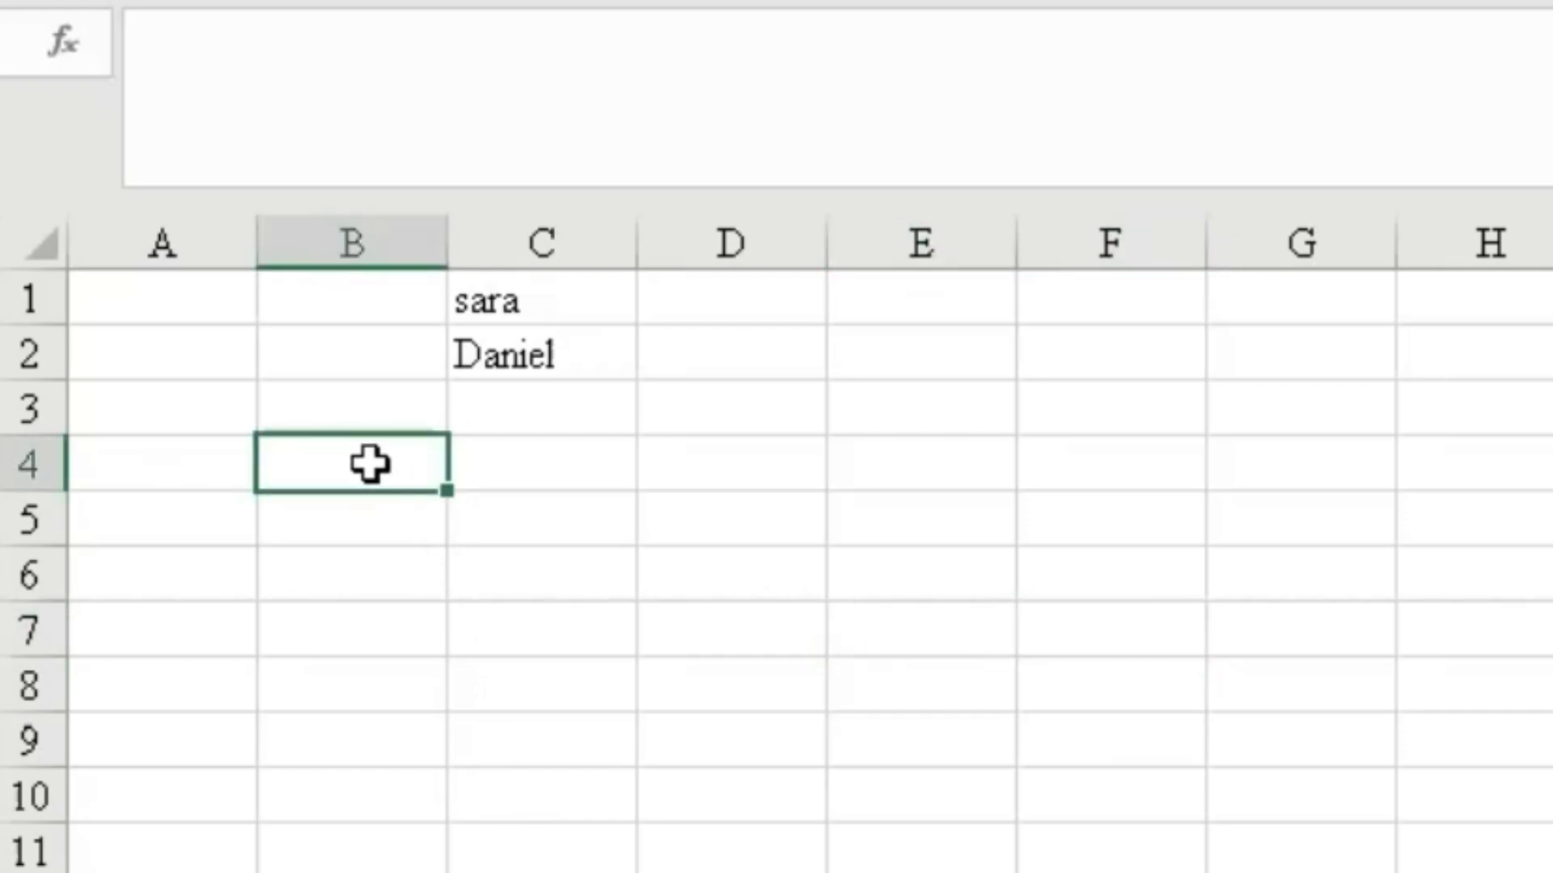
pyautogui.write('=r')
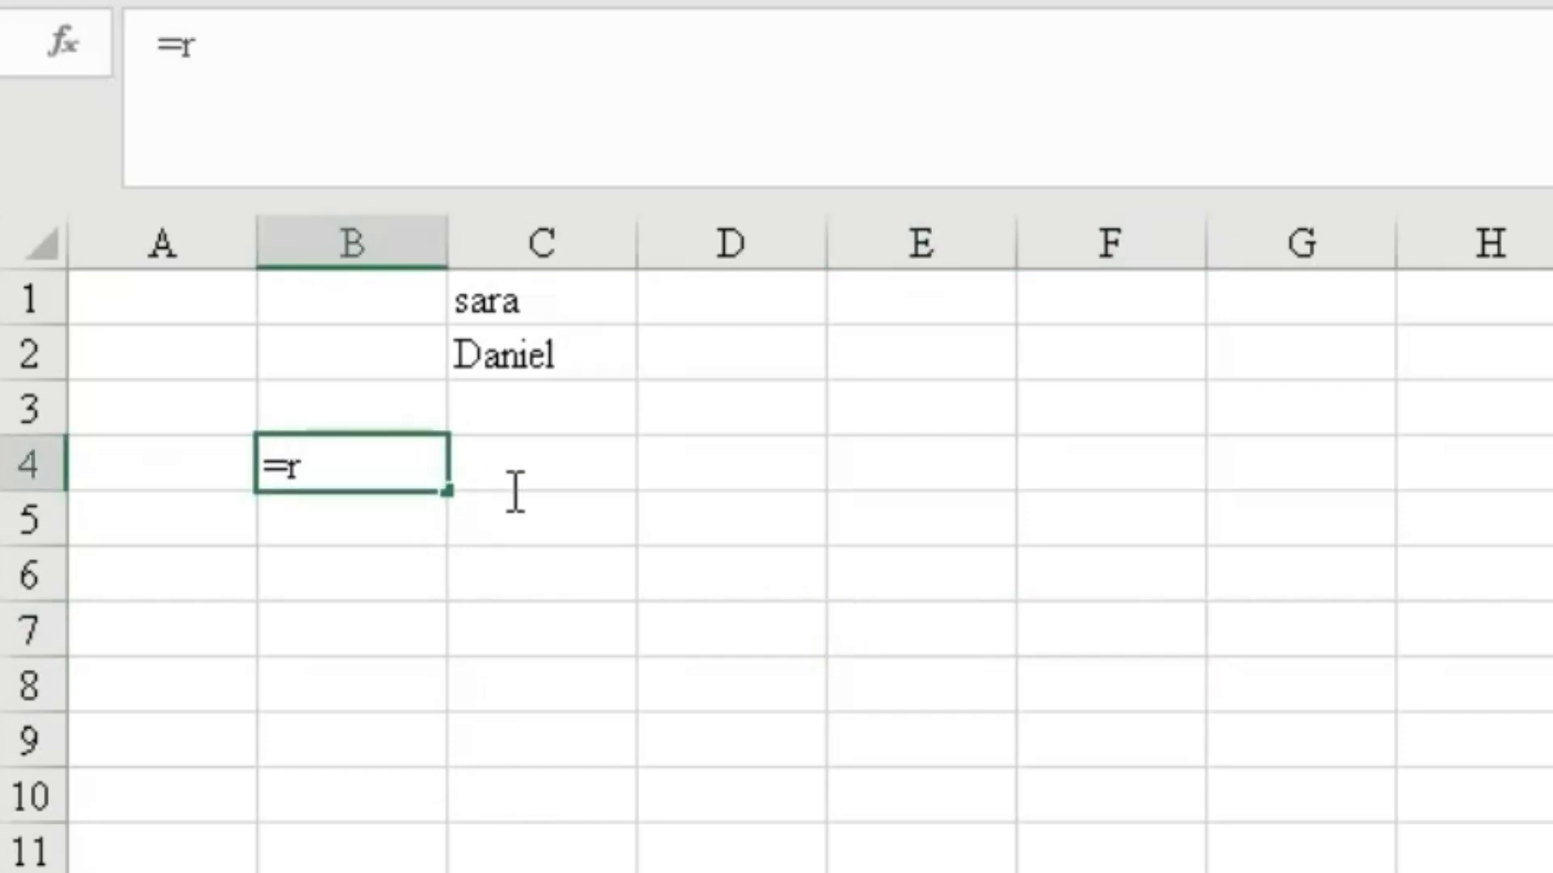
pyautogui.write('igh')
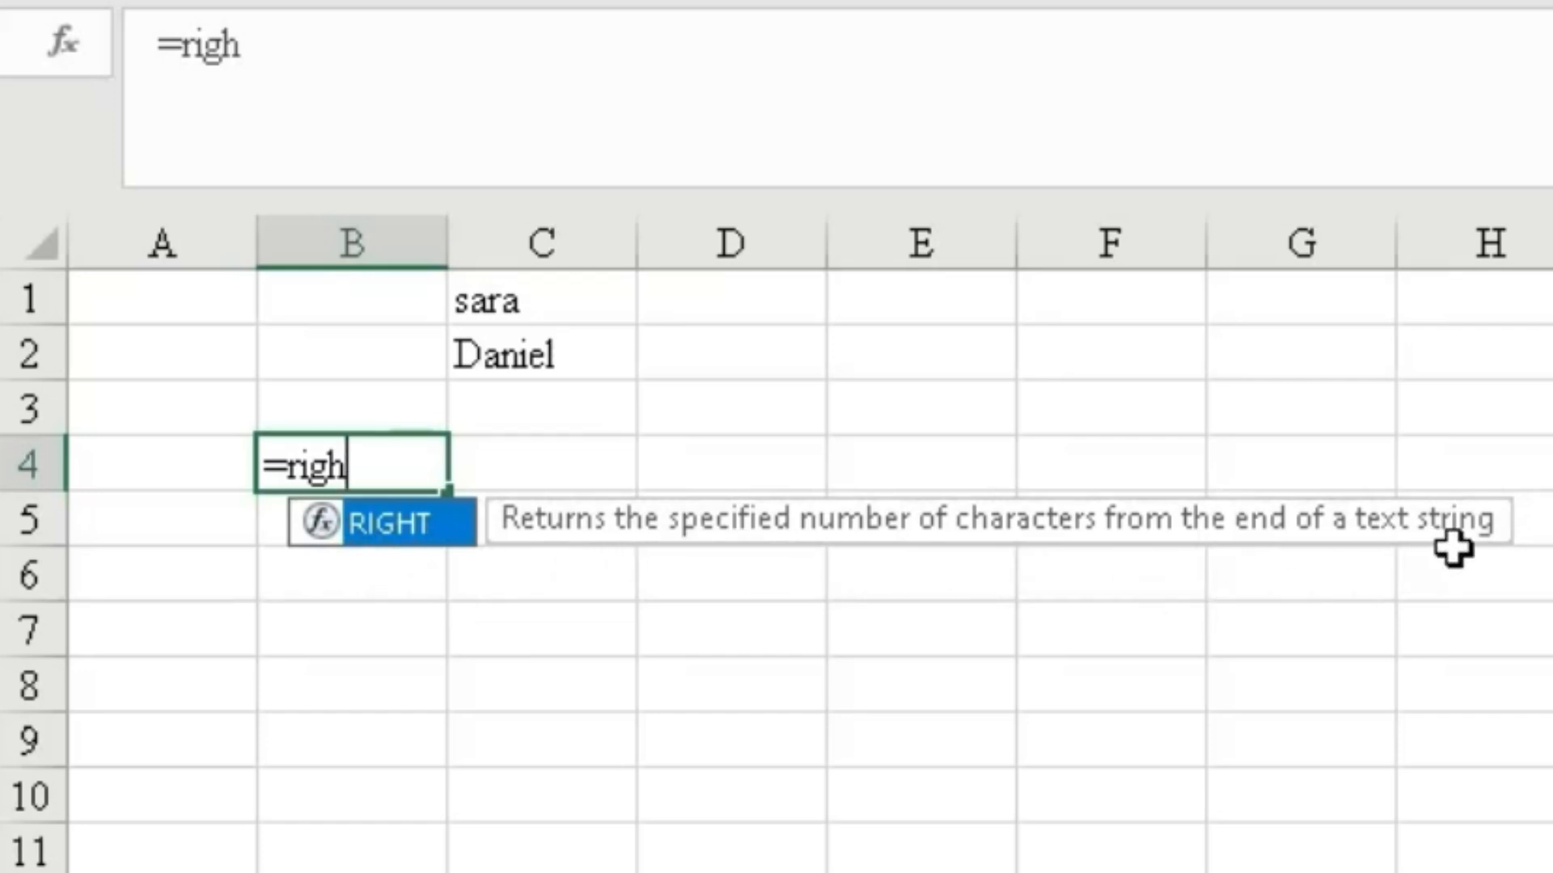
pyautogui.doubleClick(324, 529)
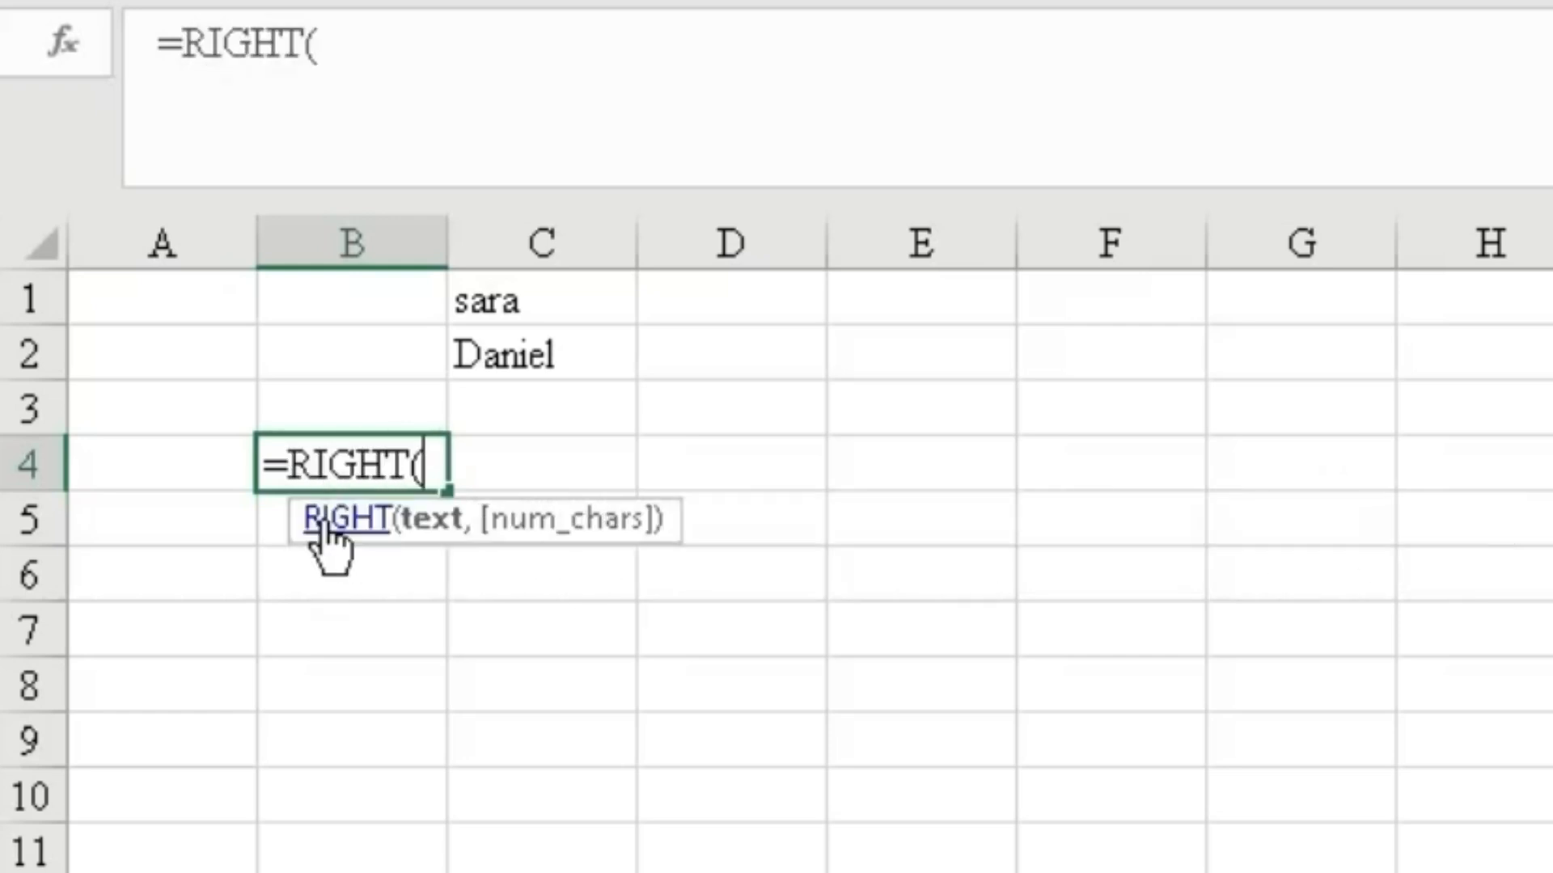
pyautogui.click(509, 358)
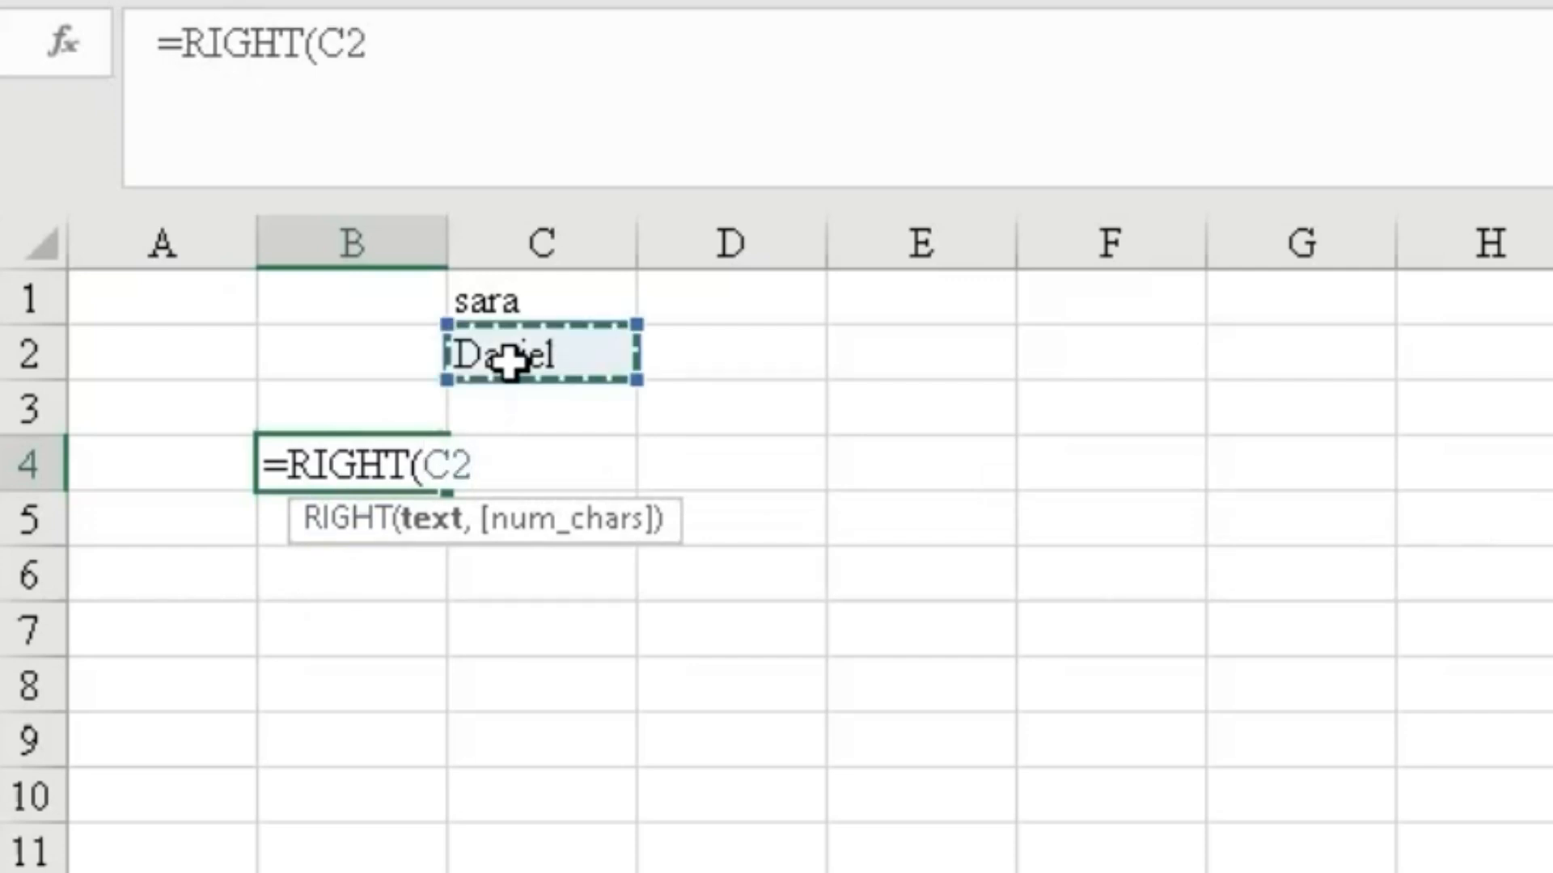
pyautogui.write(',')
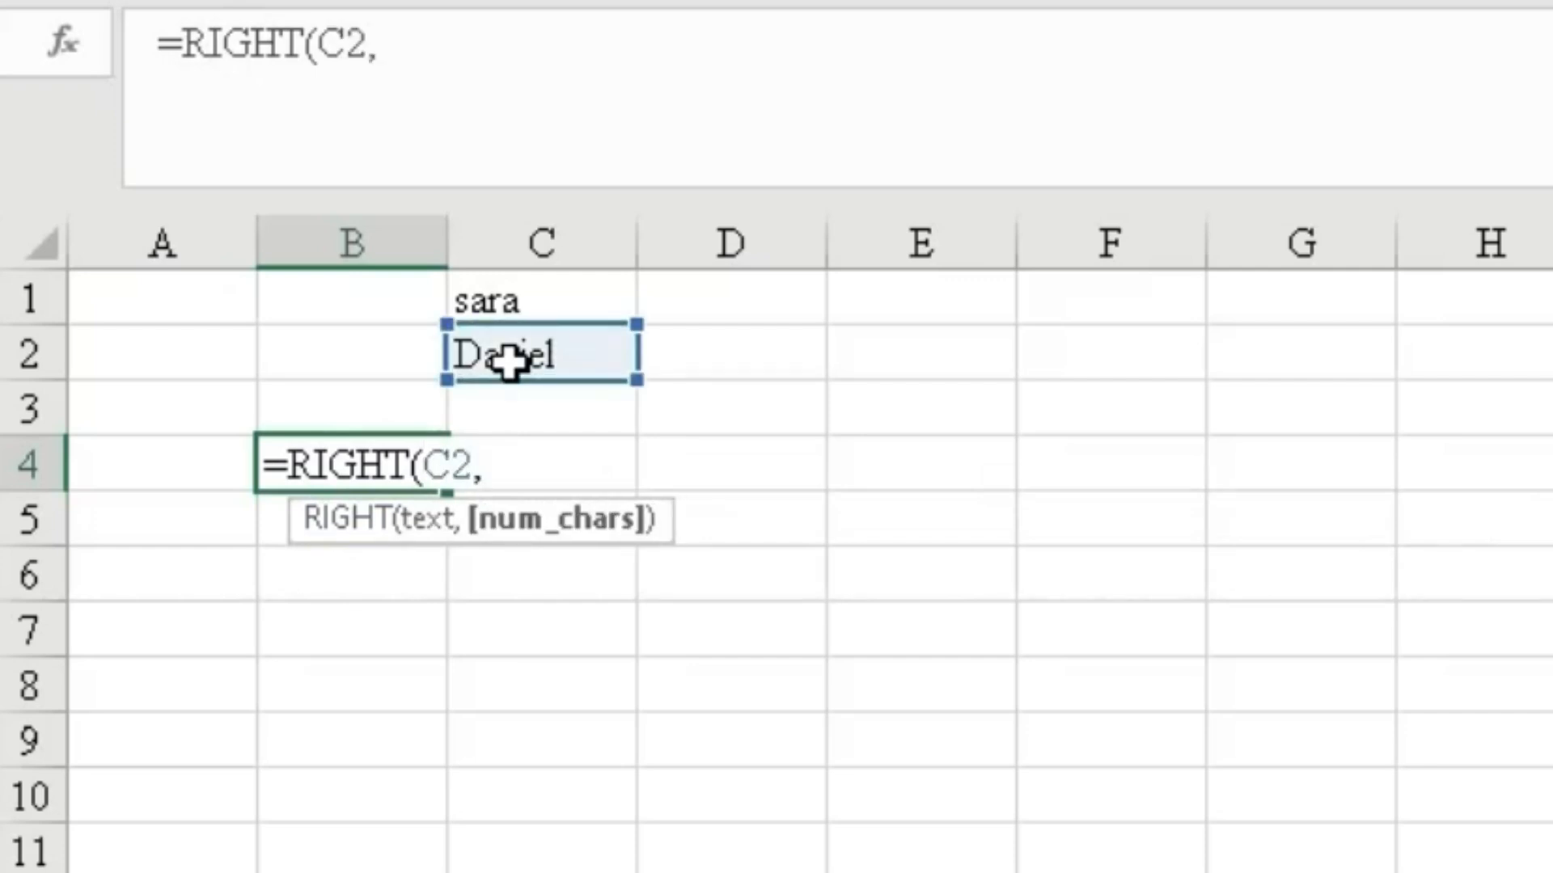
pyautogui.write('3')
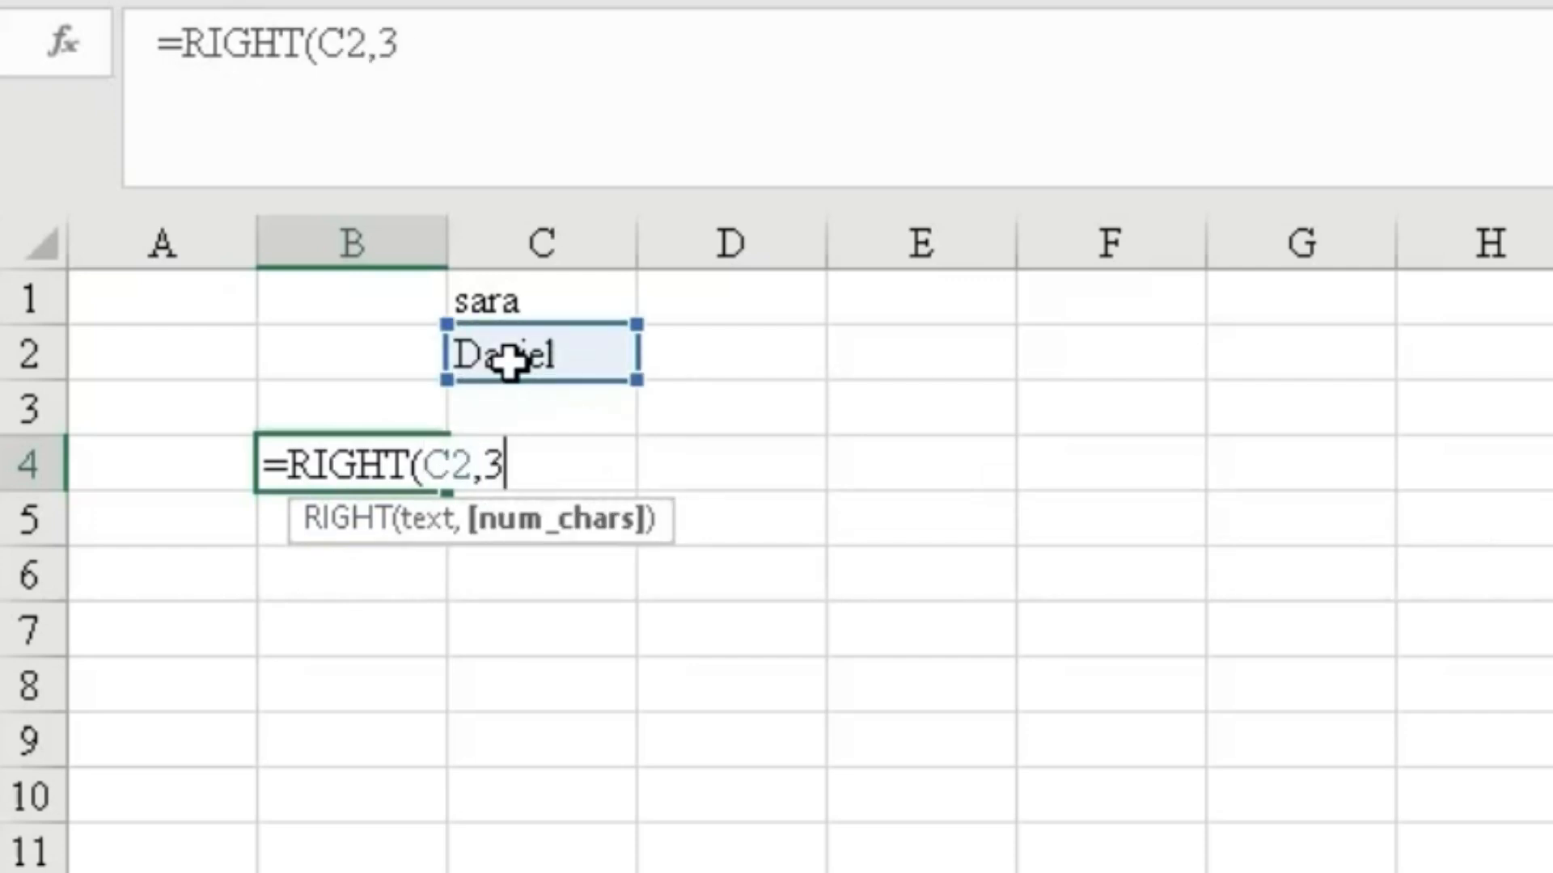
pyautogui.write(')')
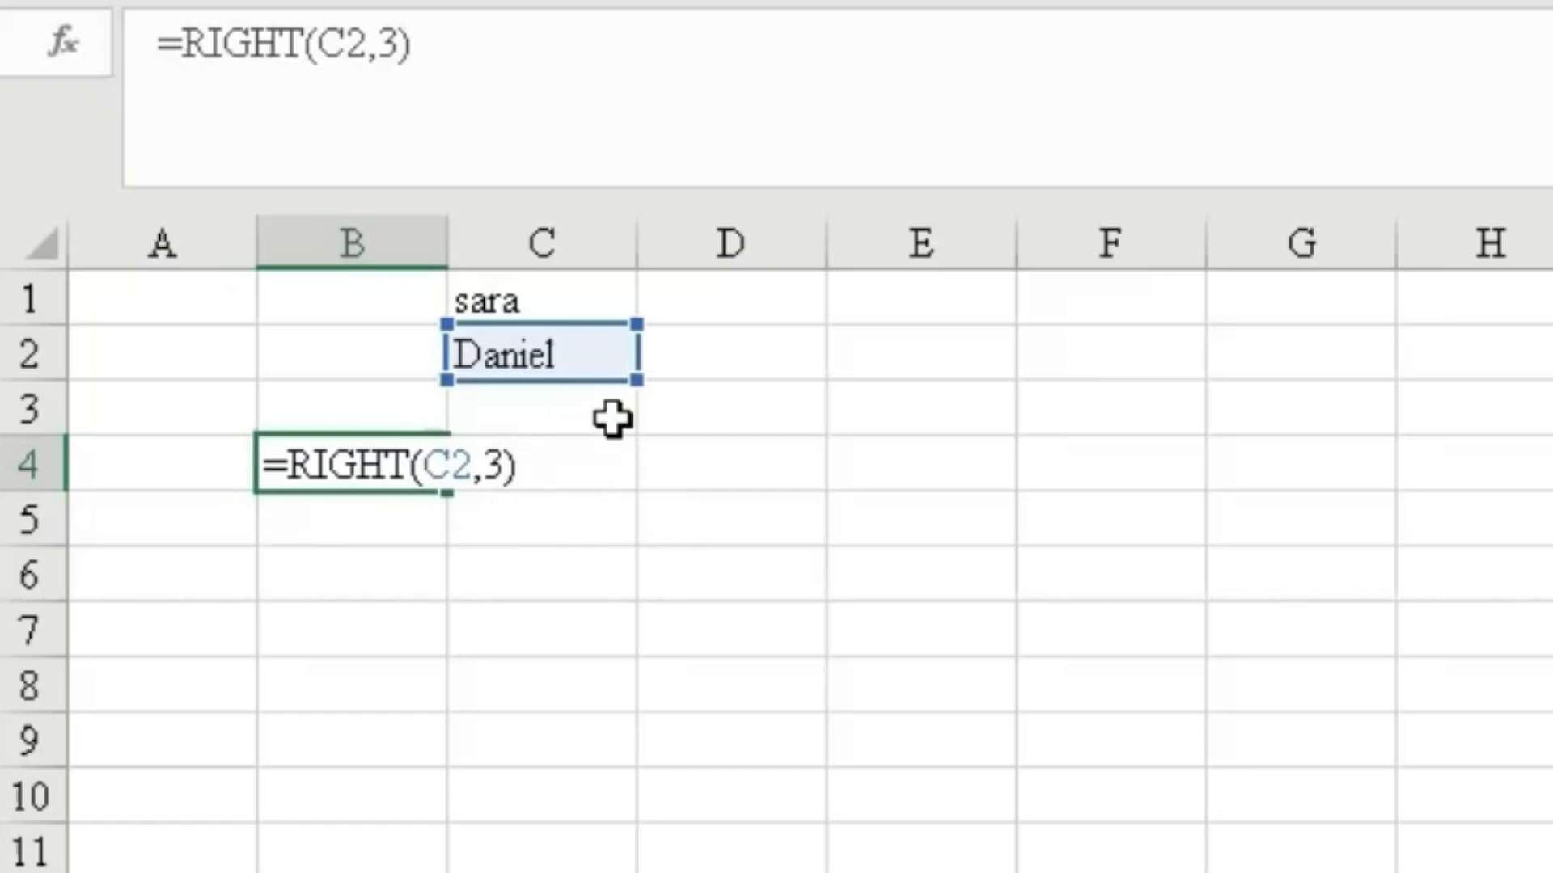
pyautogui.press('Return')
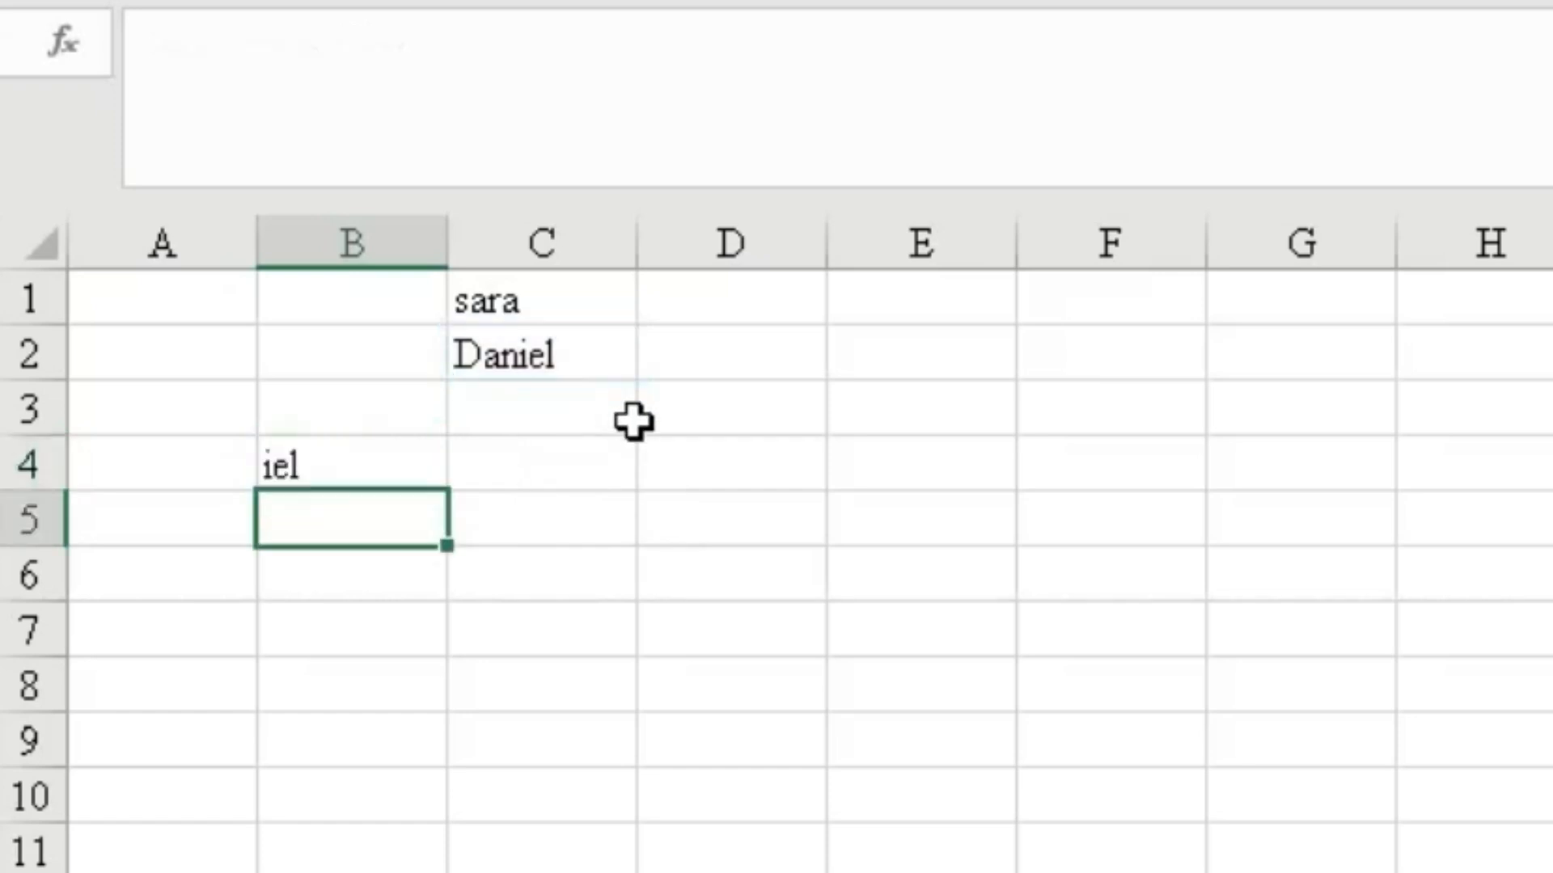
pyautogui.click(317, 458)
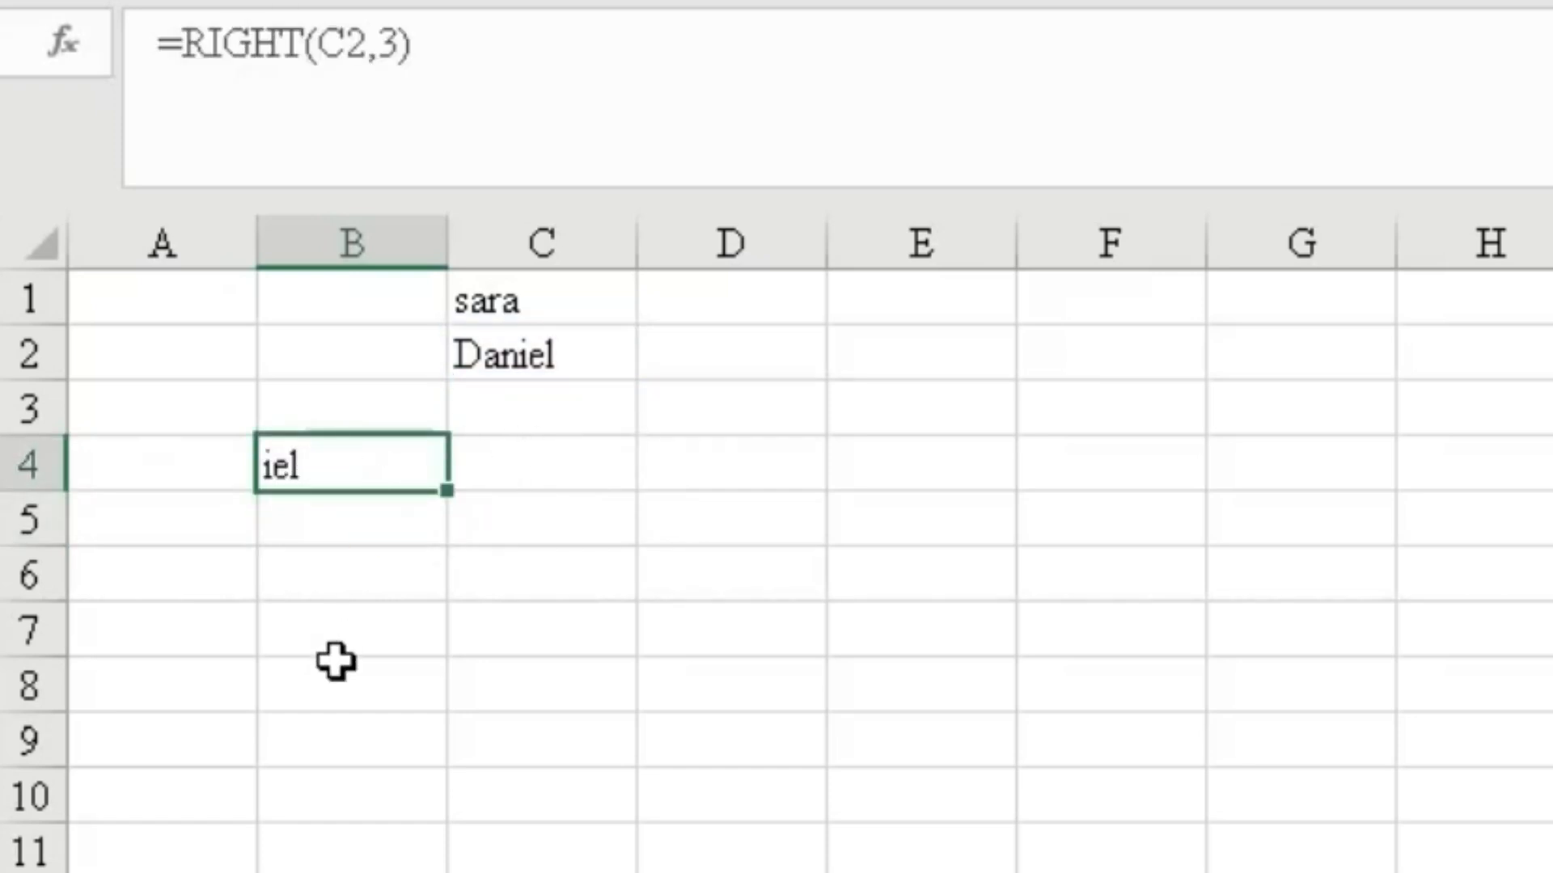